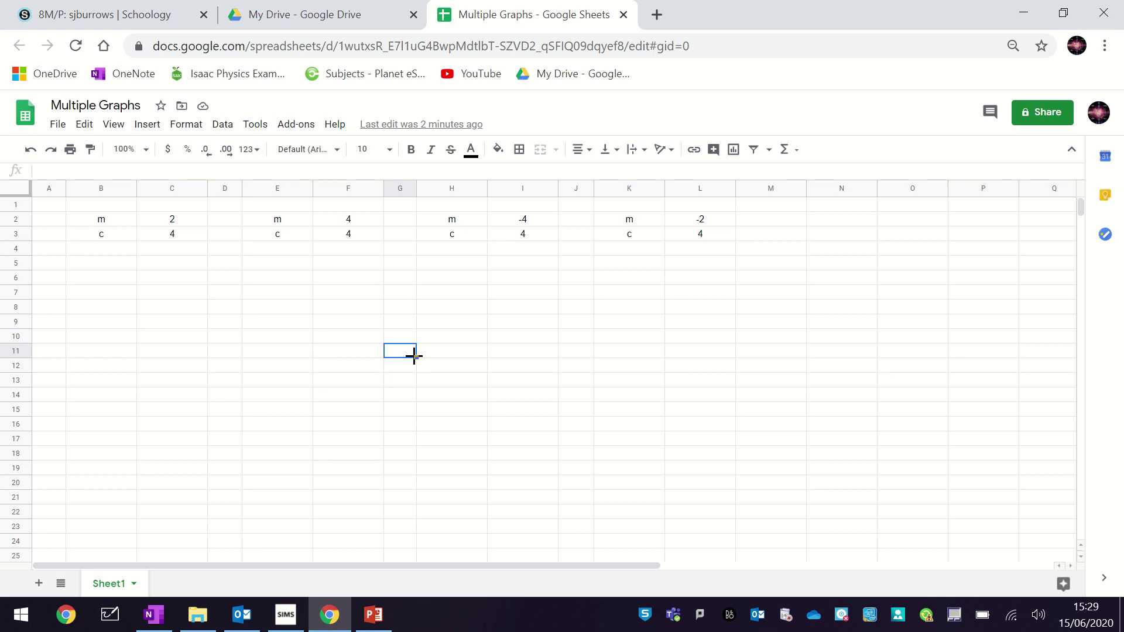
Step: Examine the m and c values in rows 2 and 3 of the four tables across columns B to L
click(169, 250)
click(125, 226)
drag(125, 225, 165, 229)
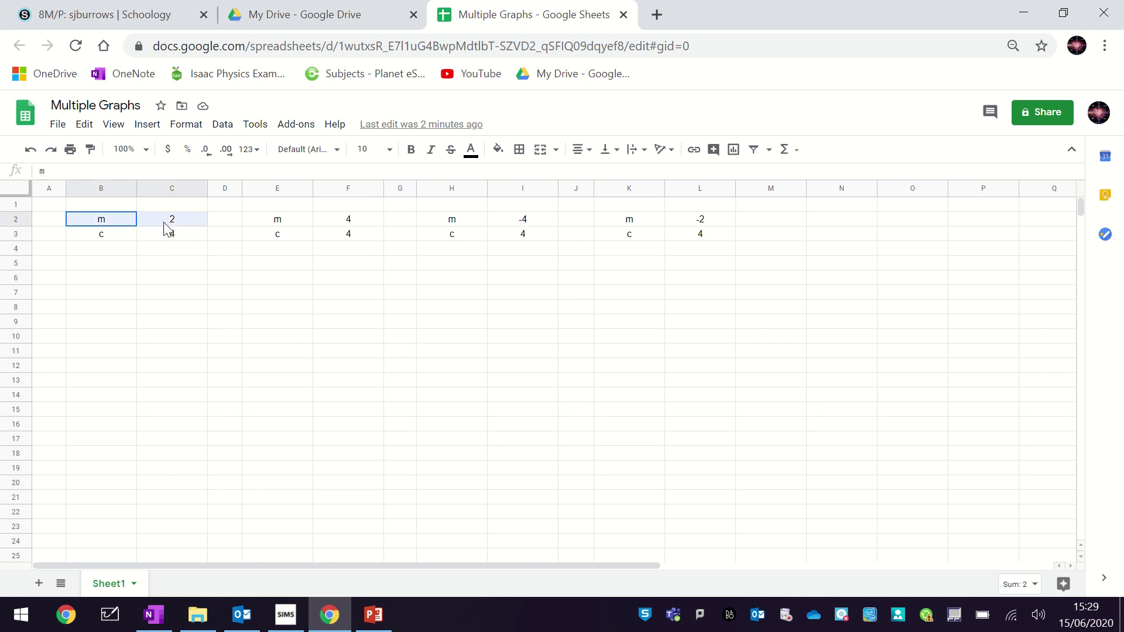
click(126, 226)
click(166, 228)
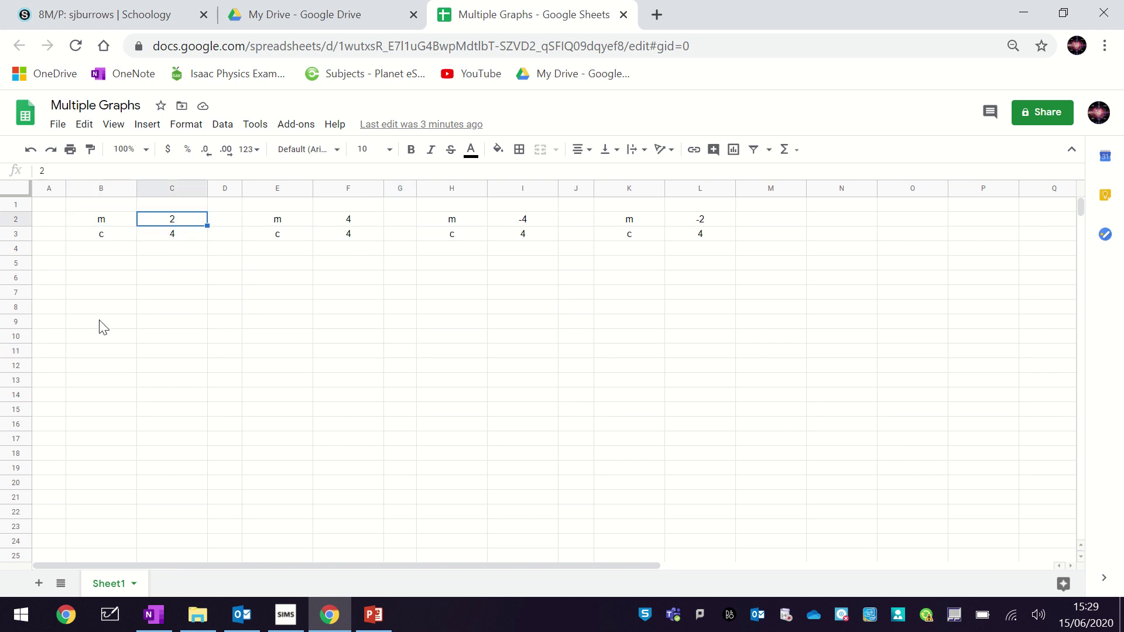
drag(119, 239, 170, 241)
click(168, 252)
click(172, 237)
click(188, 293)
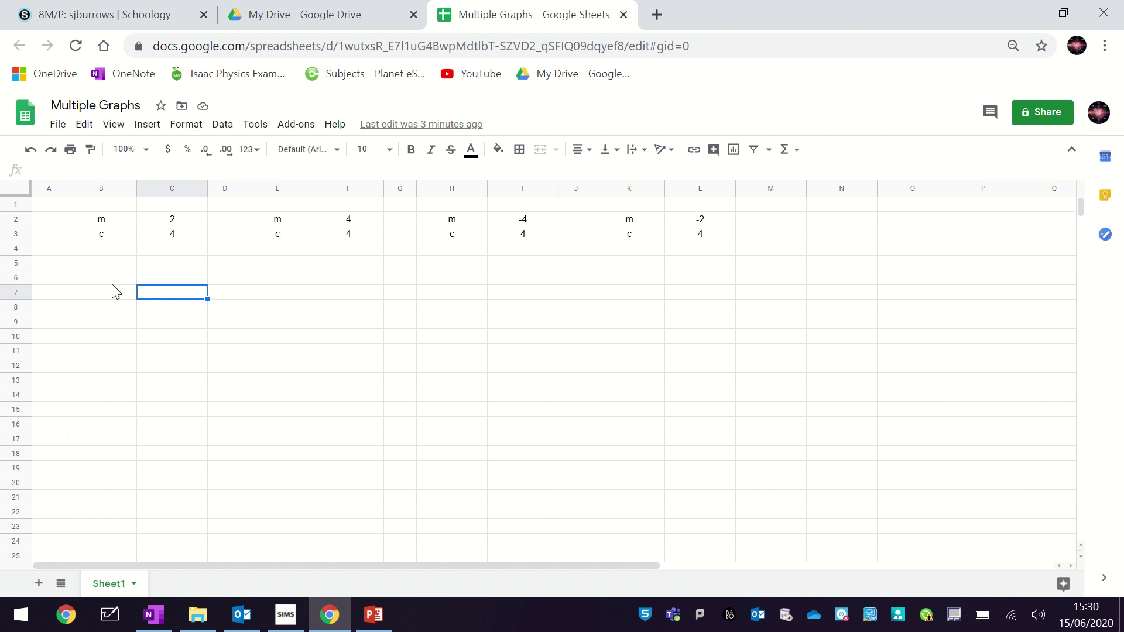
click(116, 268)
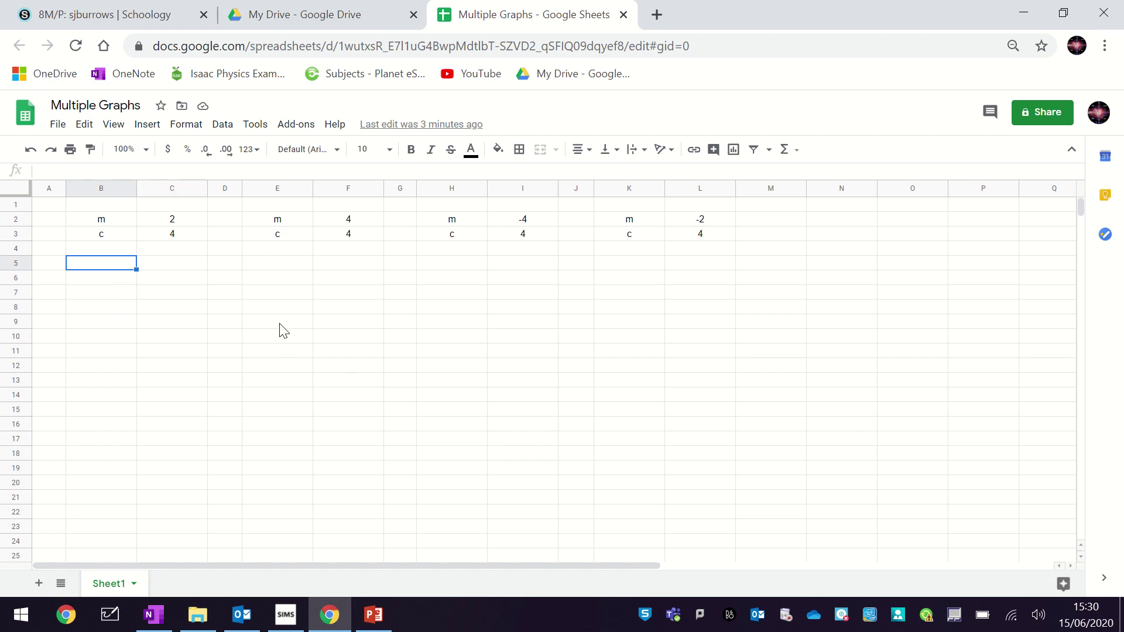
drag(120, 222, 696, 241)
click(623, 323)
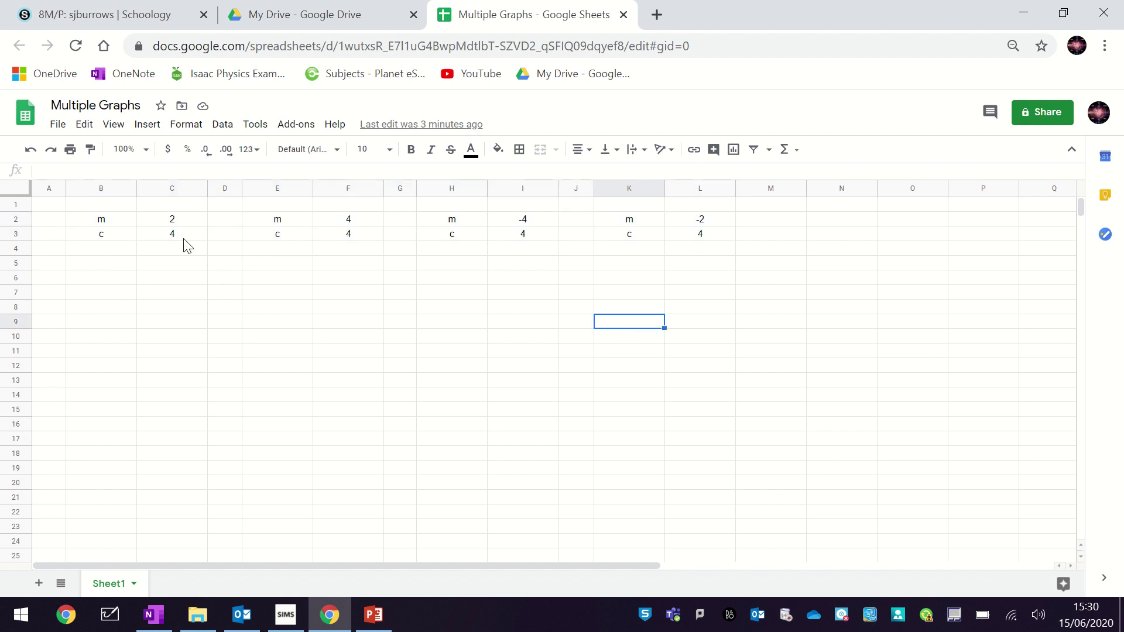
click(238, 223)
click(398, 237)
click(564, 224)
click(363, 222)
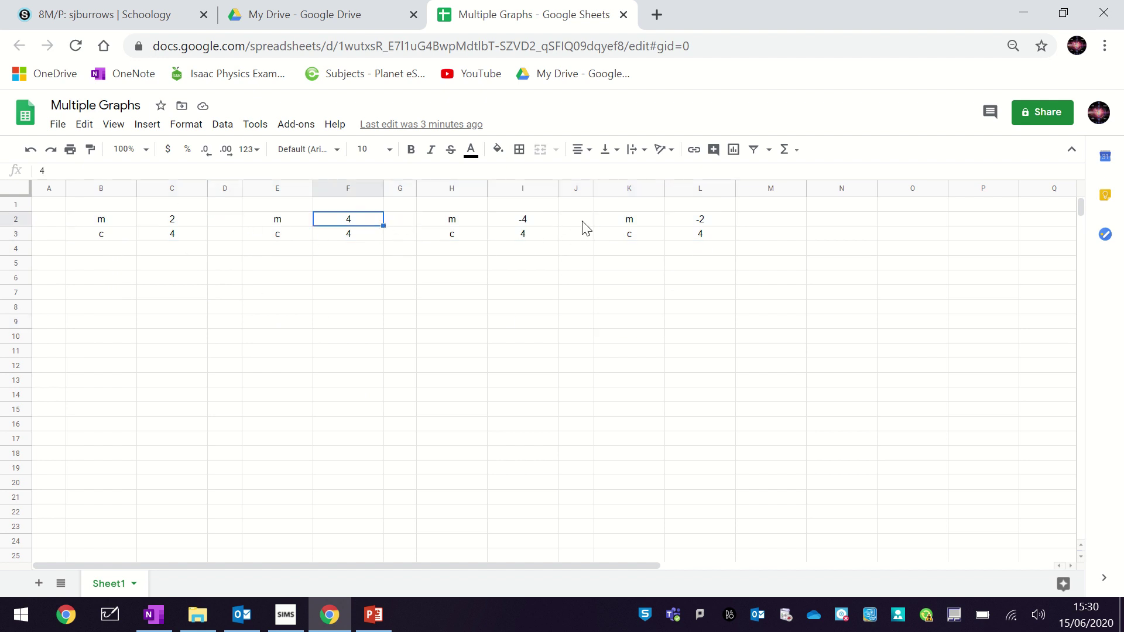
click(693, 237)
click(231, 294)
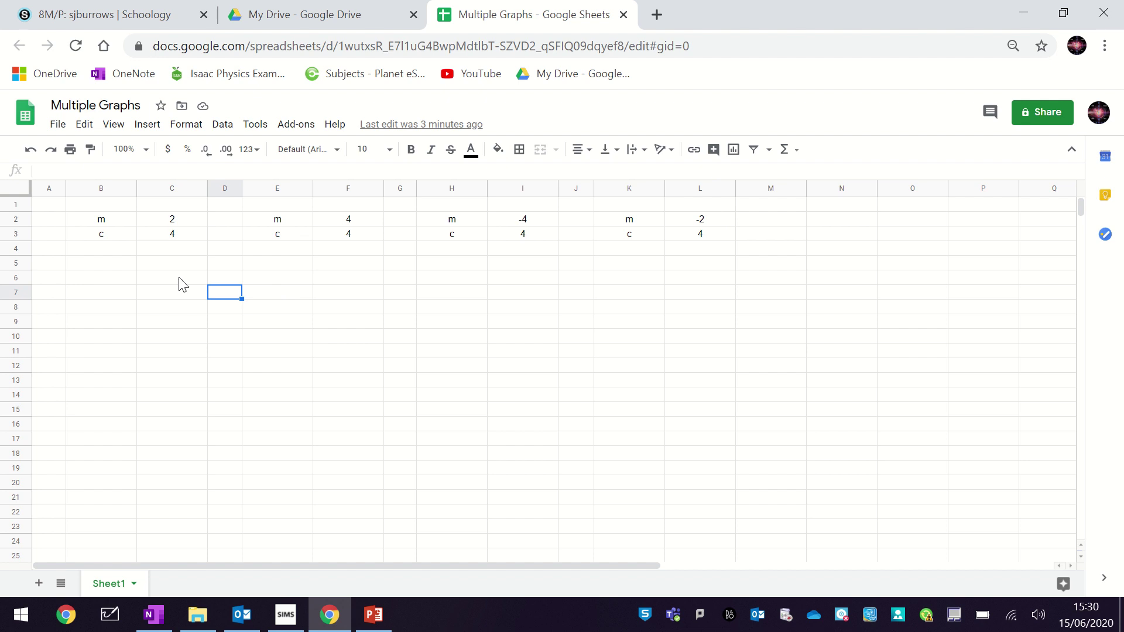
Step: Enter the headings I and D in B5:C5 and again in E5:F5, below the first two m and c pairs
click(133, 266)
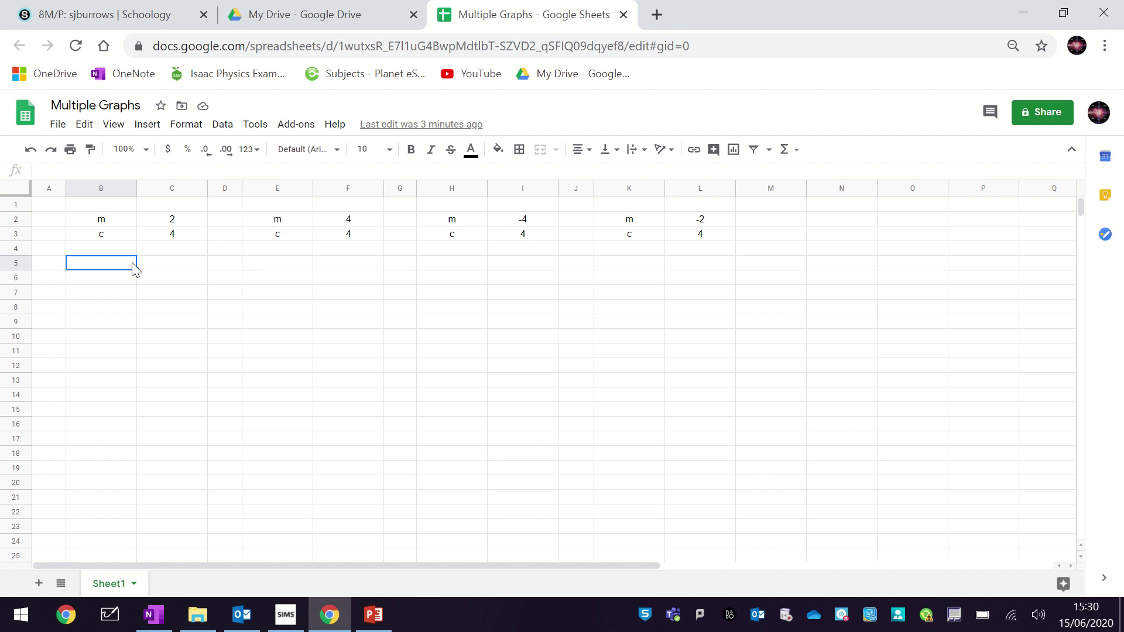
text(I)
key(Tab)
text(D)
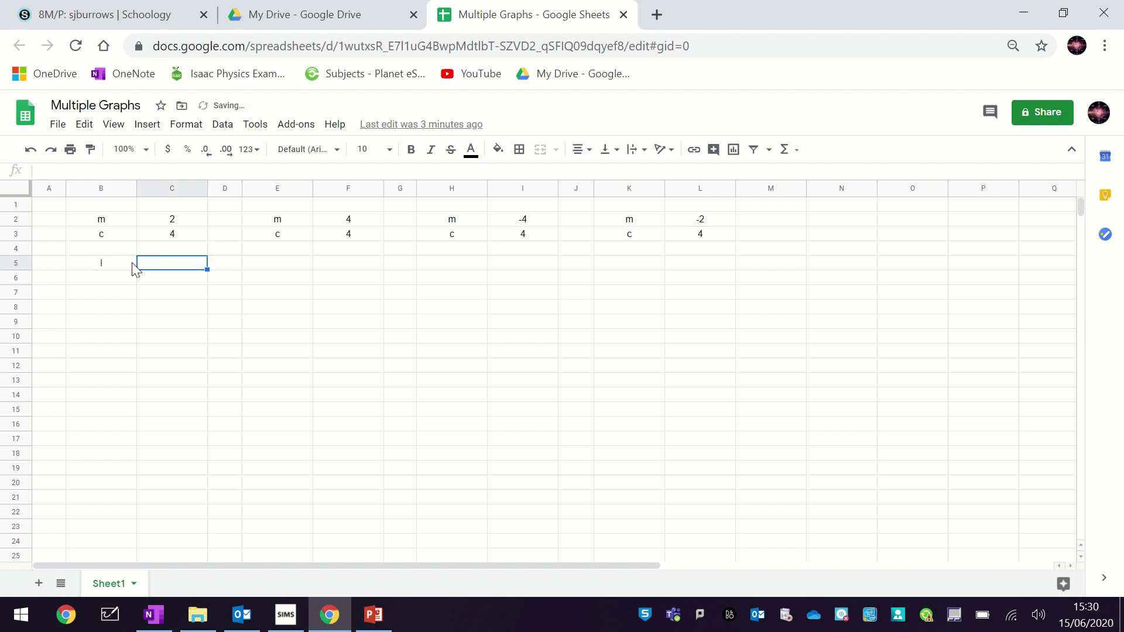
key(Tab)
key(Tab)
text(I)
key(Tab)
text(D)
key(Tab)
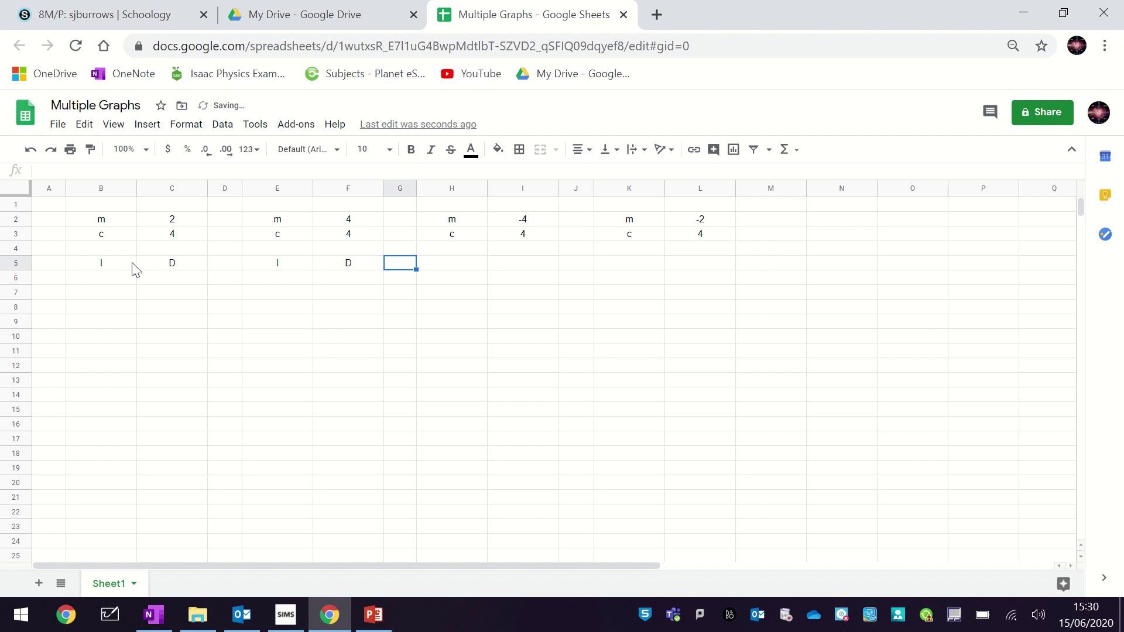
Step: Enter the headings I and D in H5:I5 and again in K5:L5, below the last two m and c pairs
key(Tab)
text(I)
key(Tab)
text(D)
key(Tab)
key(Tab)
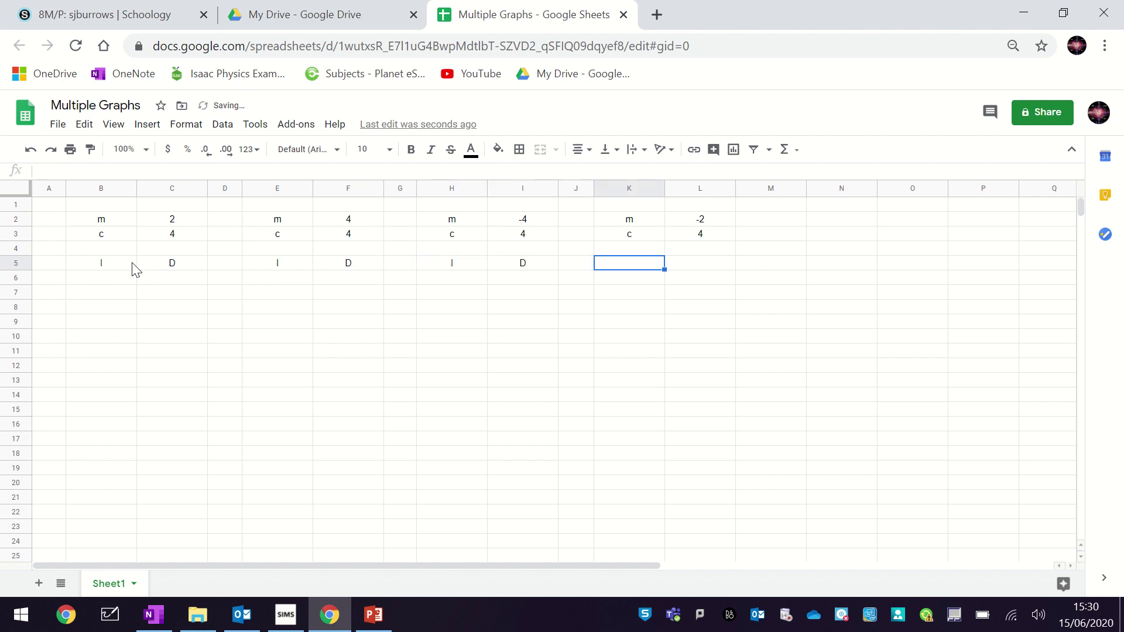
text(I)
key(Tab)
text(D)
key(Tab)
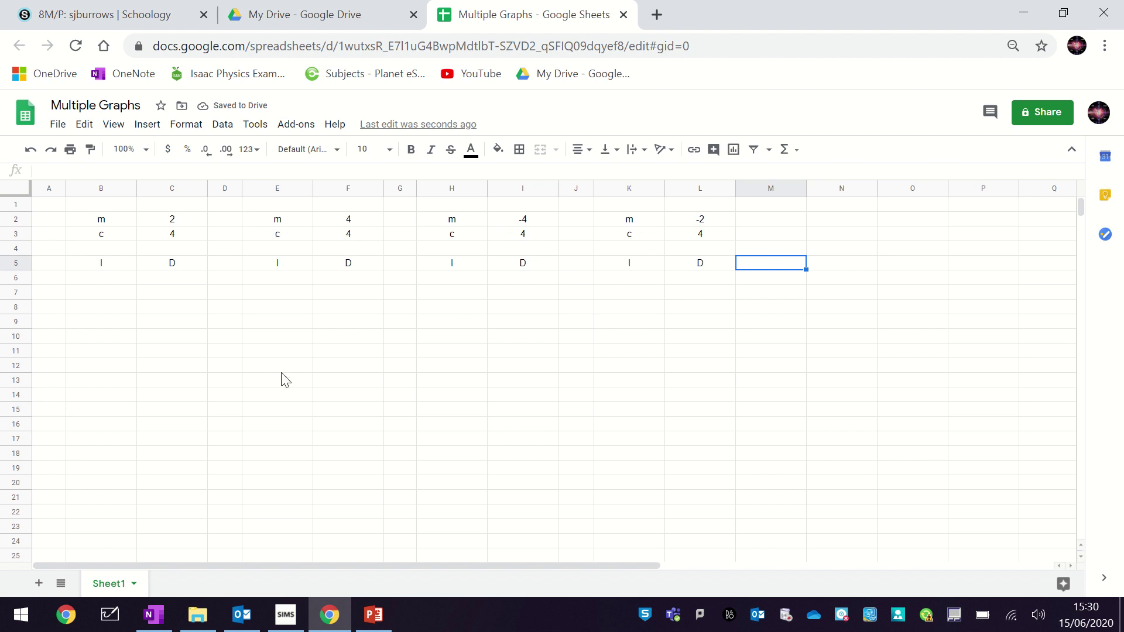
Step: Enter 0 in cell B6 and the formula =B6+1 in cell B7
click(123, 279)
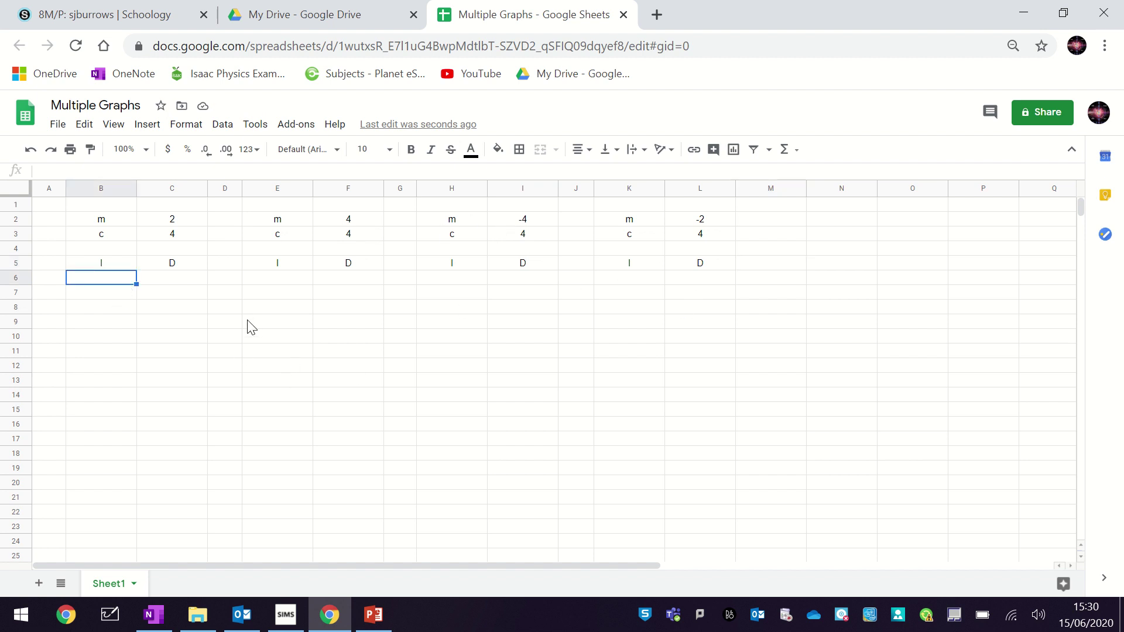
text(0)
key(Return)
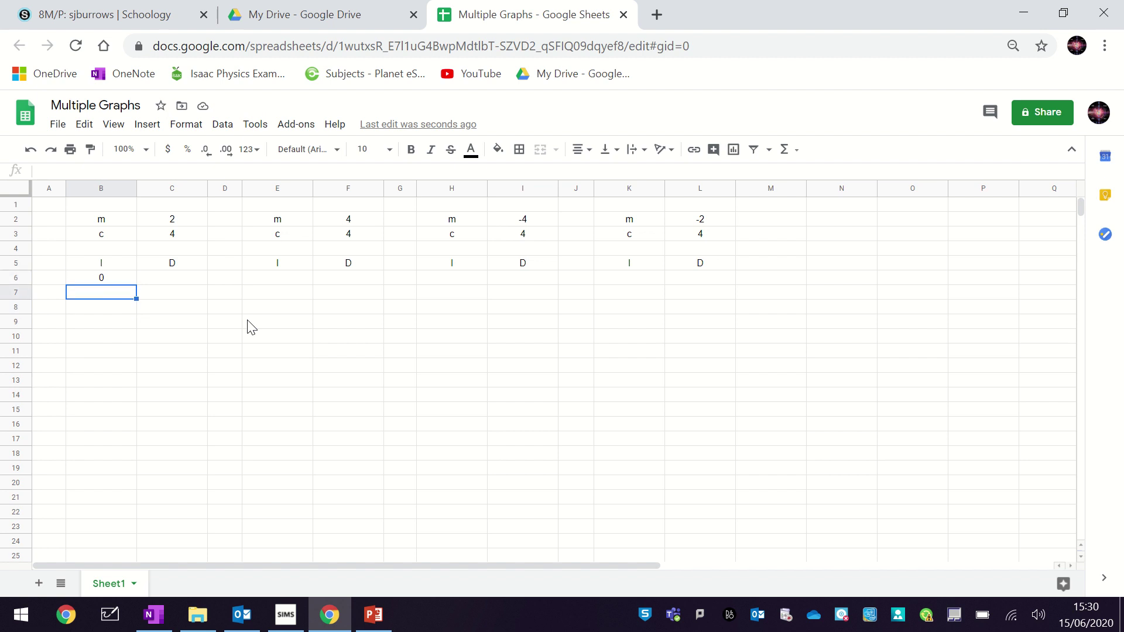
text(=)
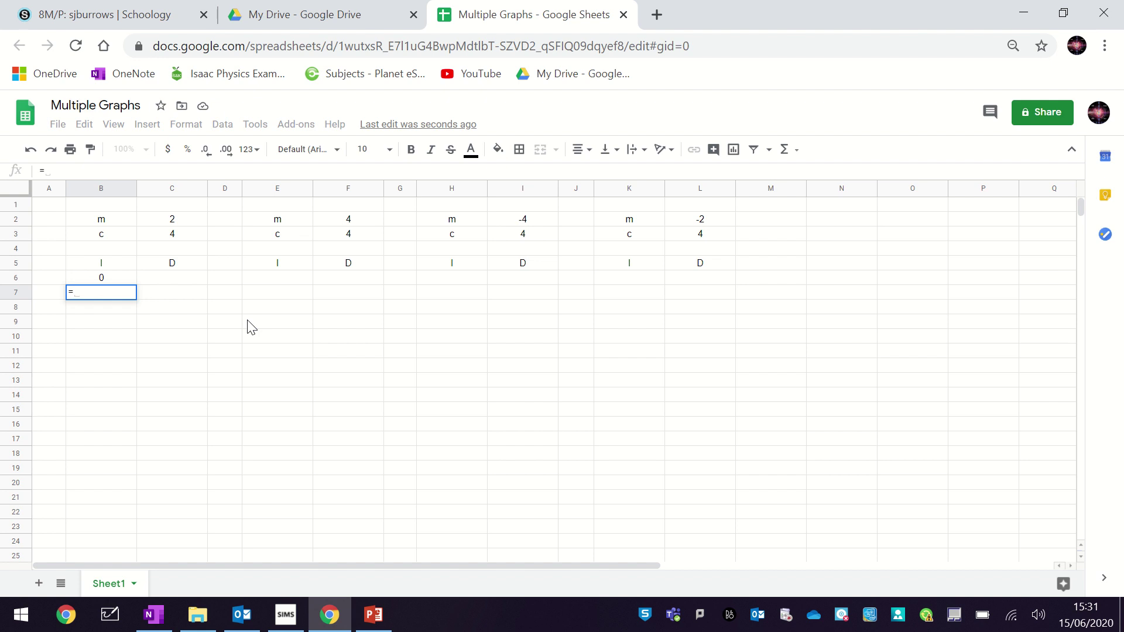
click(99, 278)
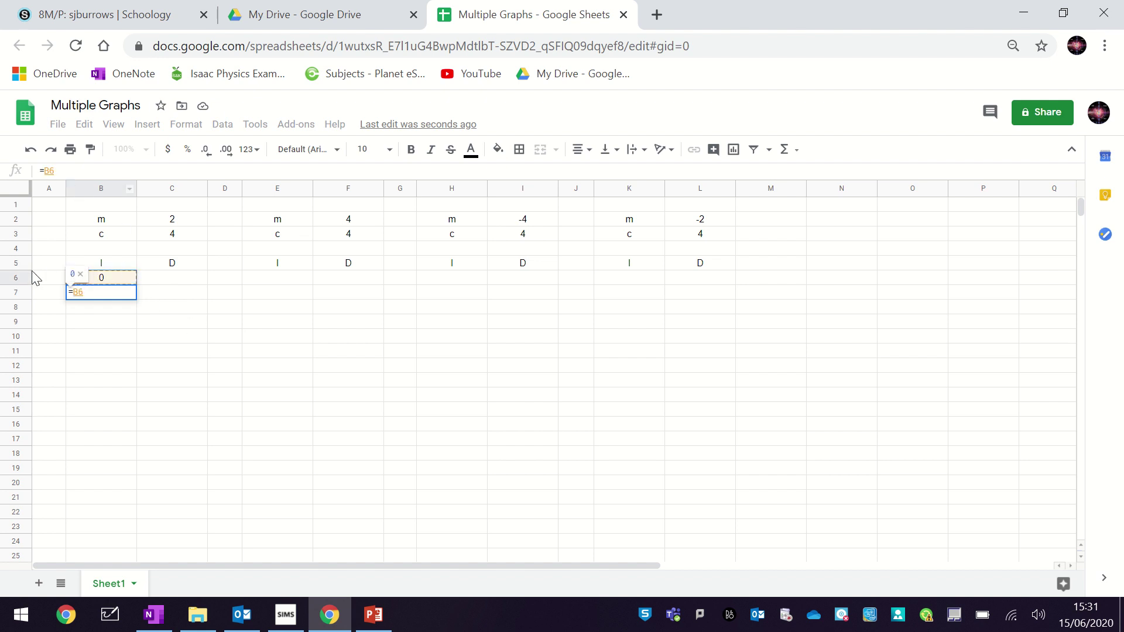
text(+1)
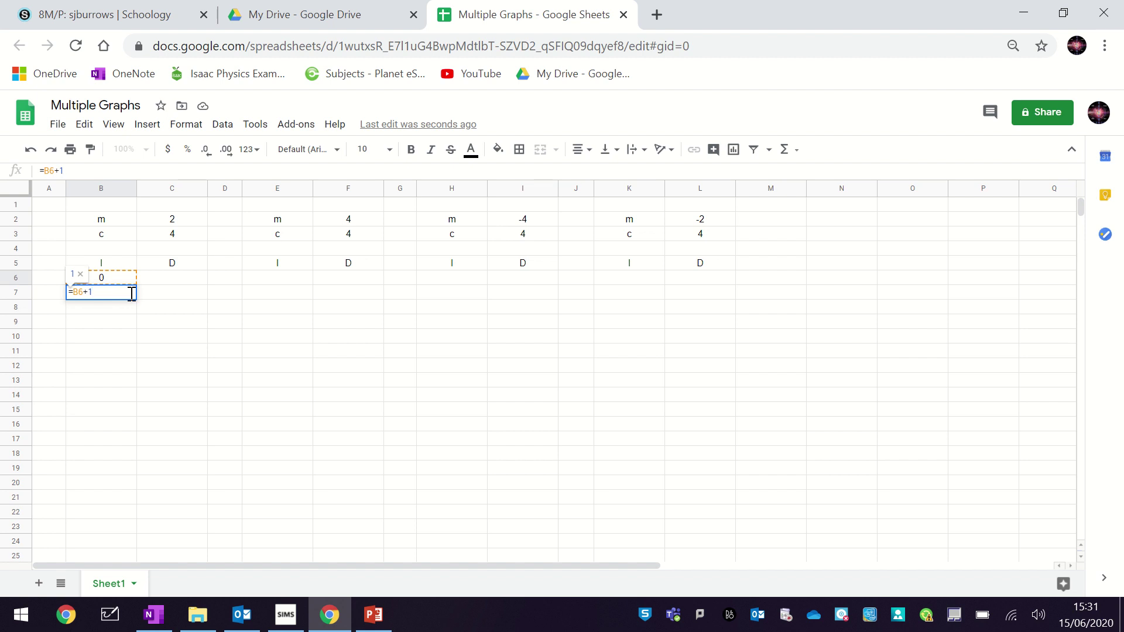
key(Return)
Step: Fill the formula in cell B7 down through B16
click(103, 275)
click(115, 296)
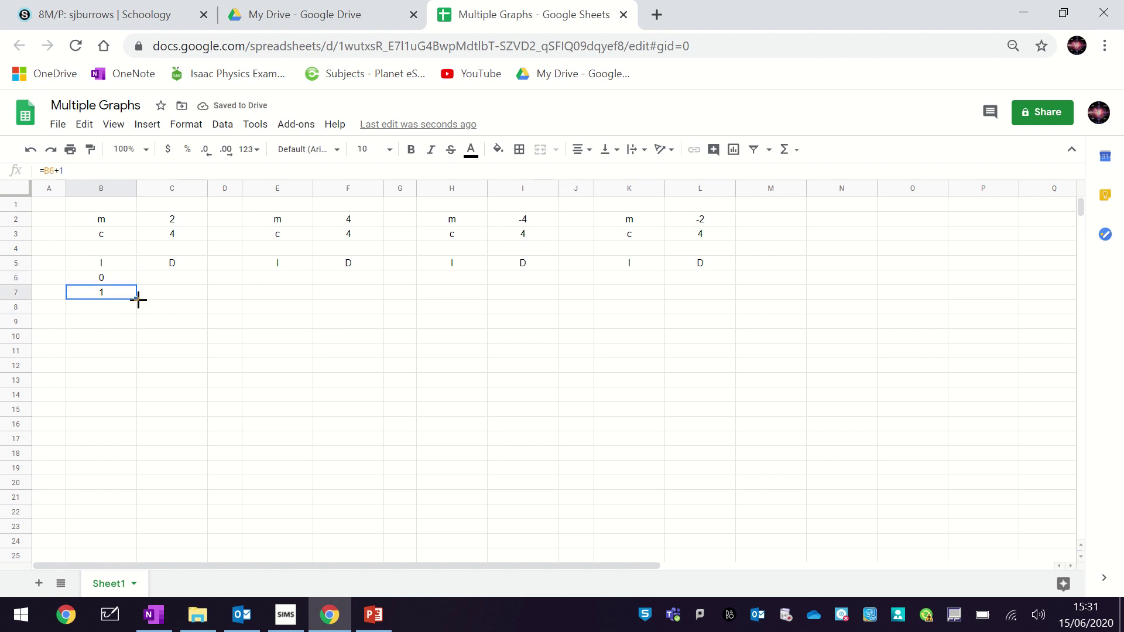
drag(138, 299, 140, 427)
click(176, 391)
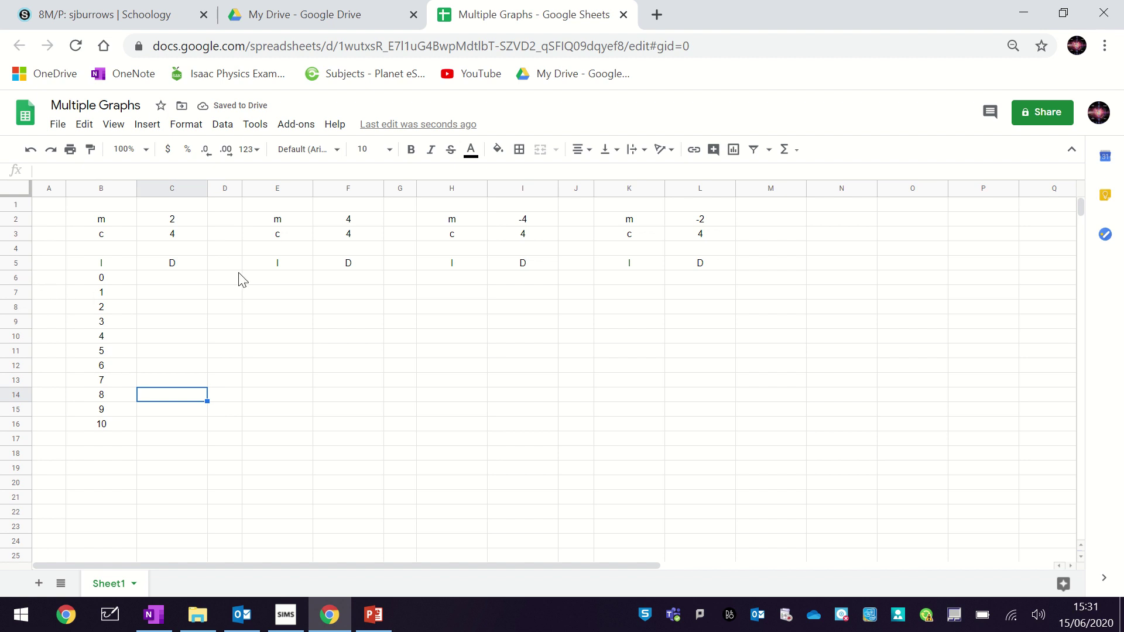
Step: Make the I and D headings in row 5 bold
click(15, 263)
key(ctrl+b)
click(327, 312)
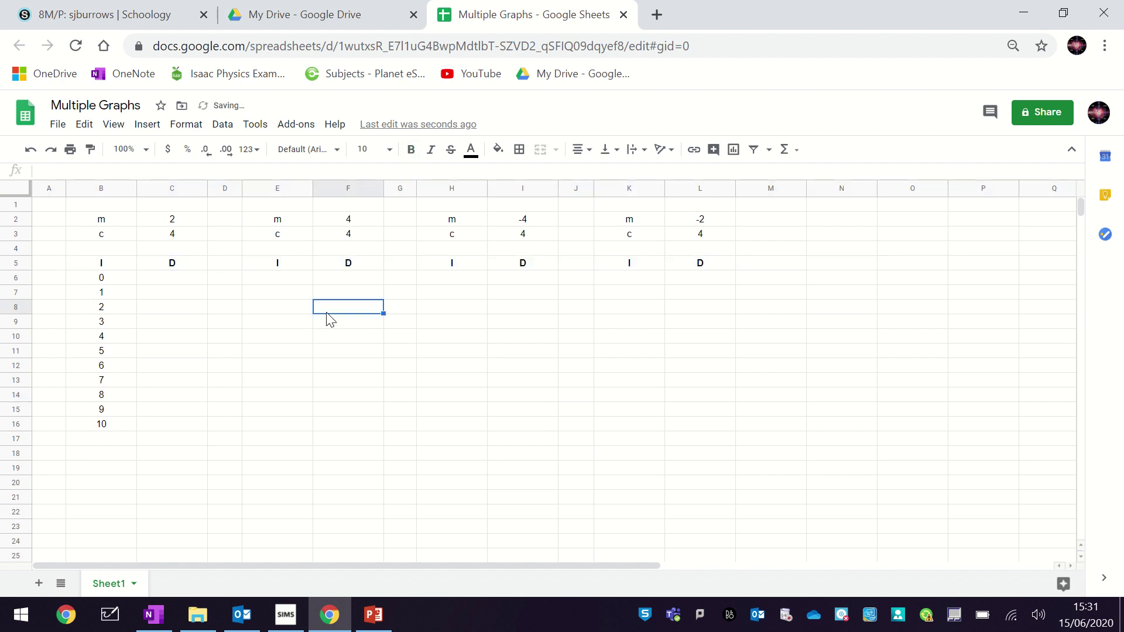
Step: Enter =B6 in cell E6 and fill it down through E16 to link the second I column to the first
click(295, 282)
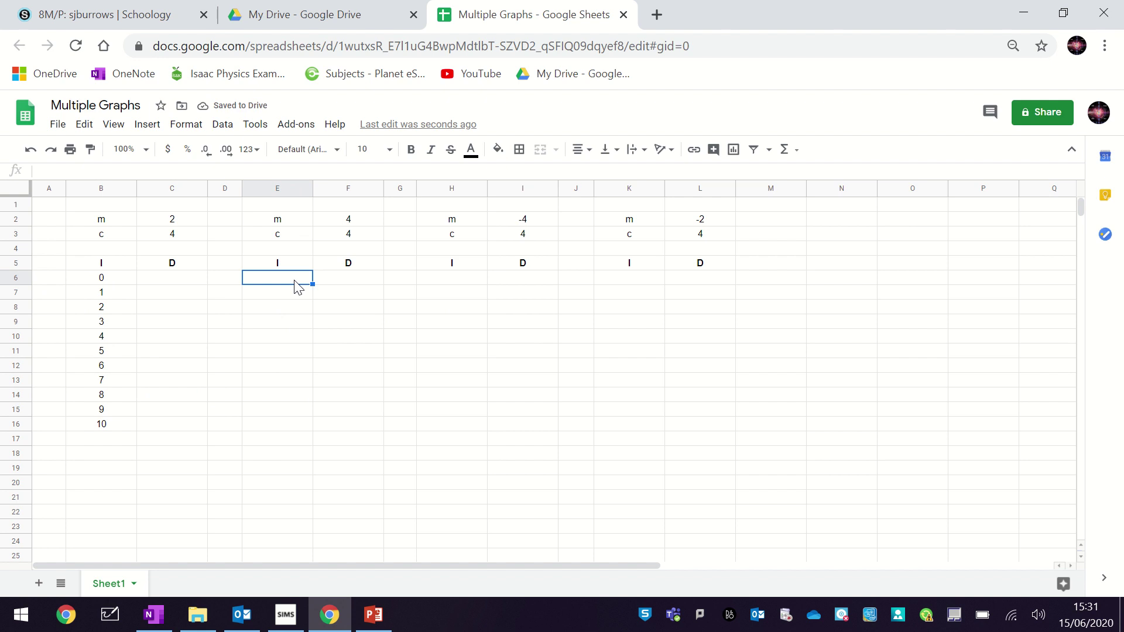
text(=)
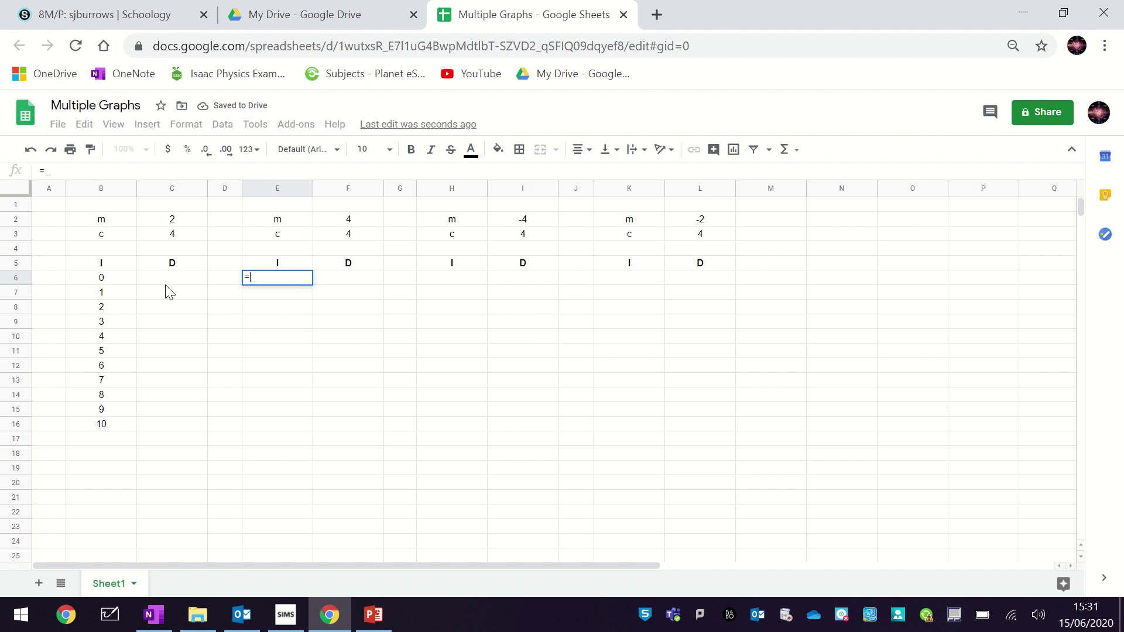
click(114, 283)
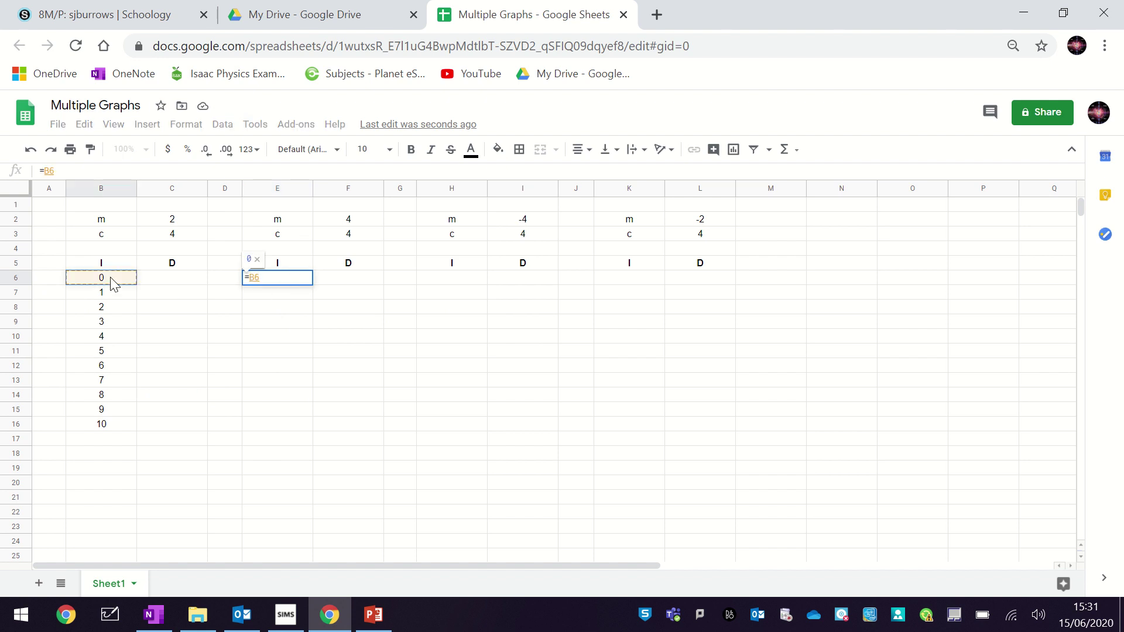
key(Return)
click(295, 277)
drag(313, 285, 306, 423)
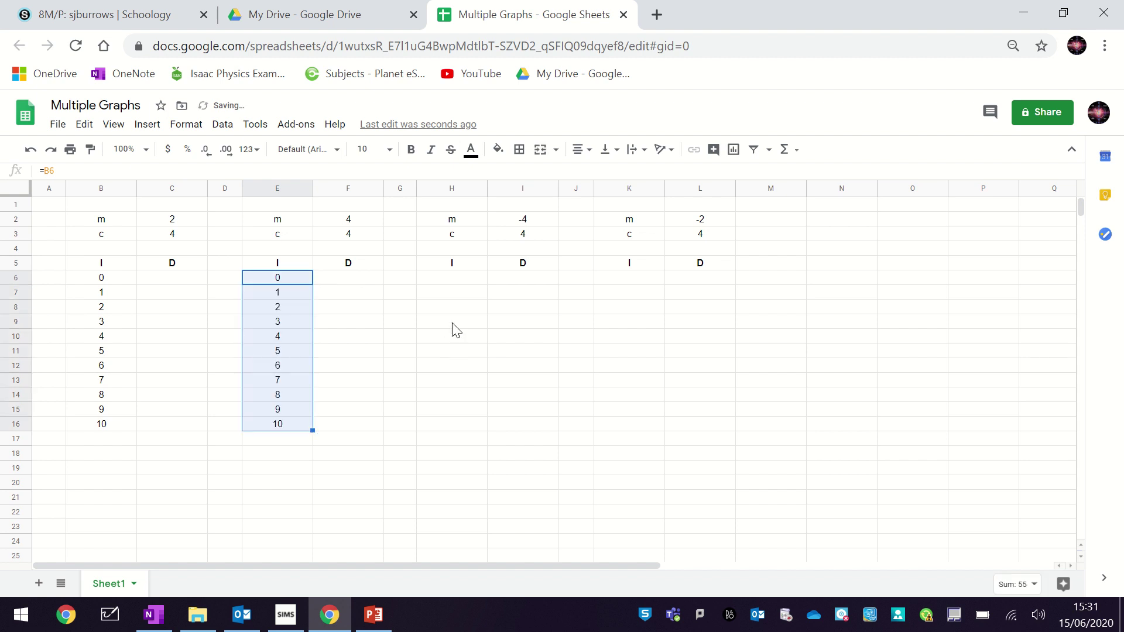
Step: Enter =B6 in cell H6 and fill it down through H16 to link the third I column to the first
click(463, 281)
text(=)
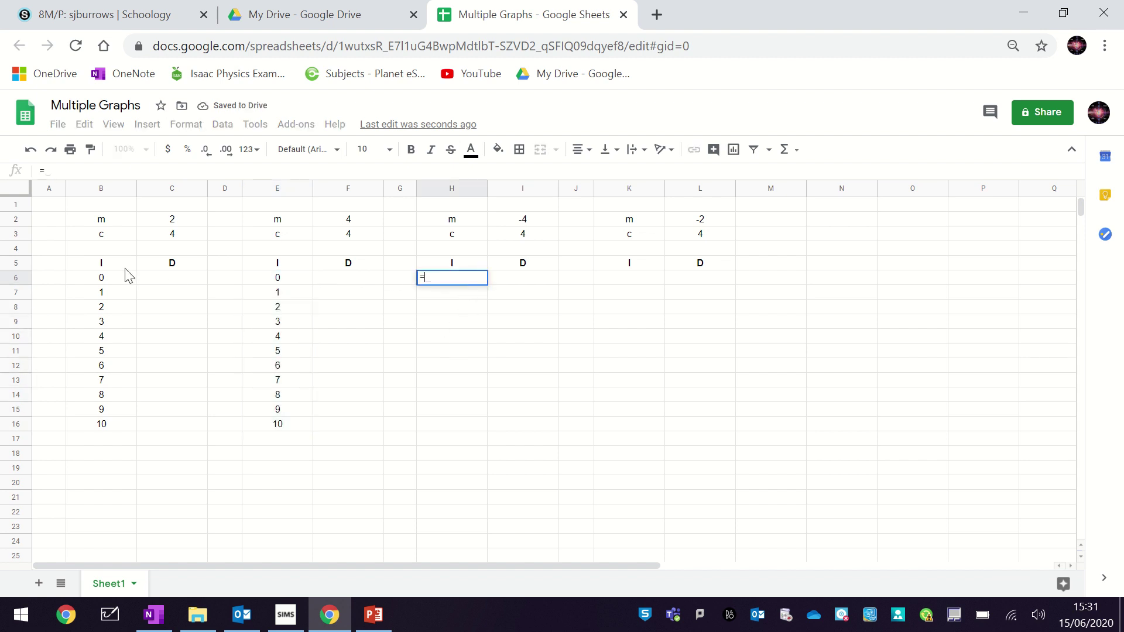
click(106, 282)
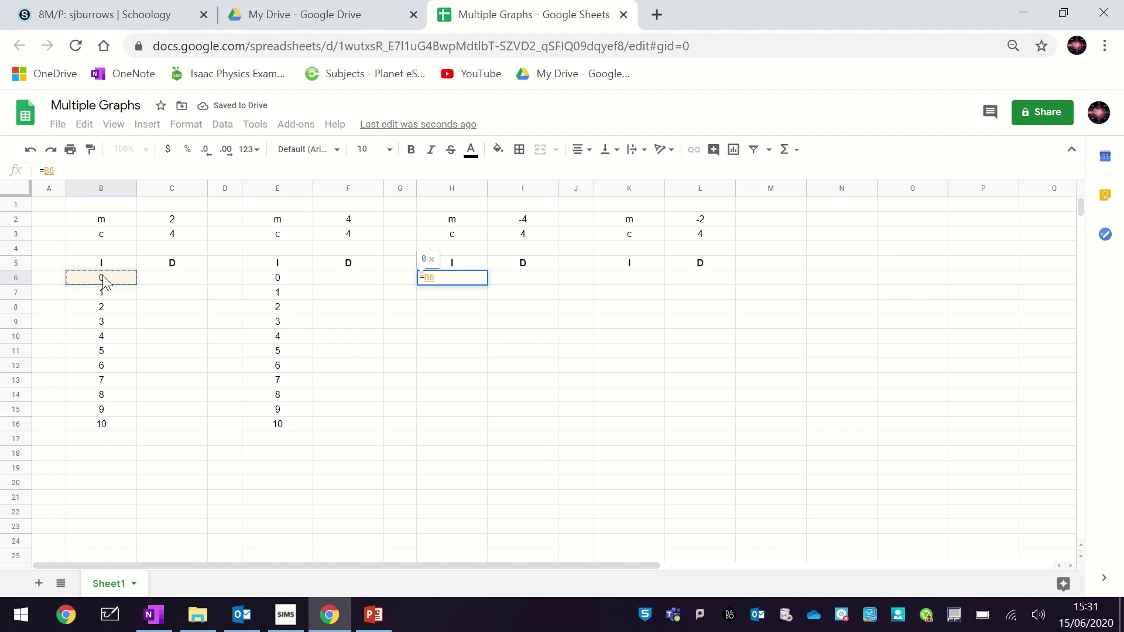
key(Return)
click(468, 280)
drag(487, 284, 487, 423)
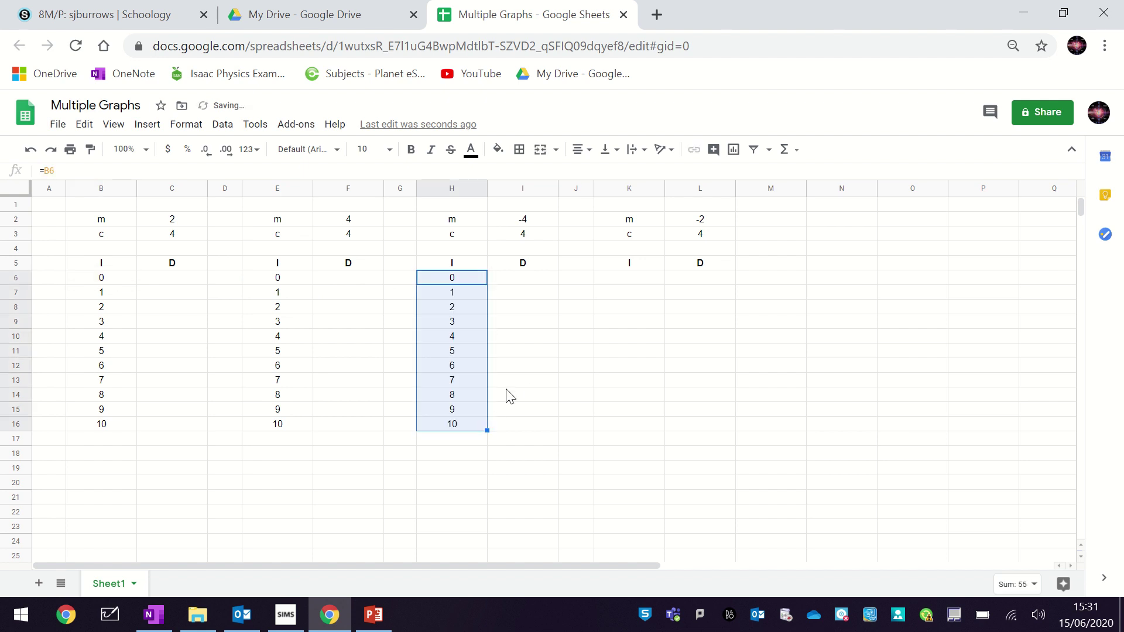
Step: Enter =B6 in cell K6 and fill it down through K16 to link the fourth I column to the first
click(632, 283)
text(=)
click(107, 279)
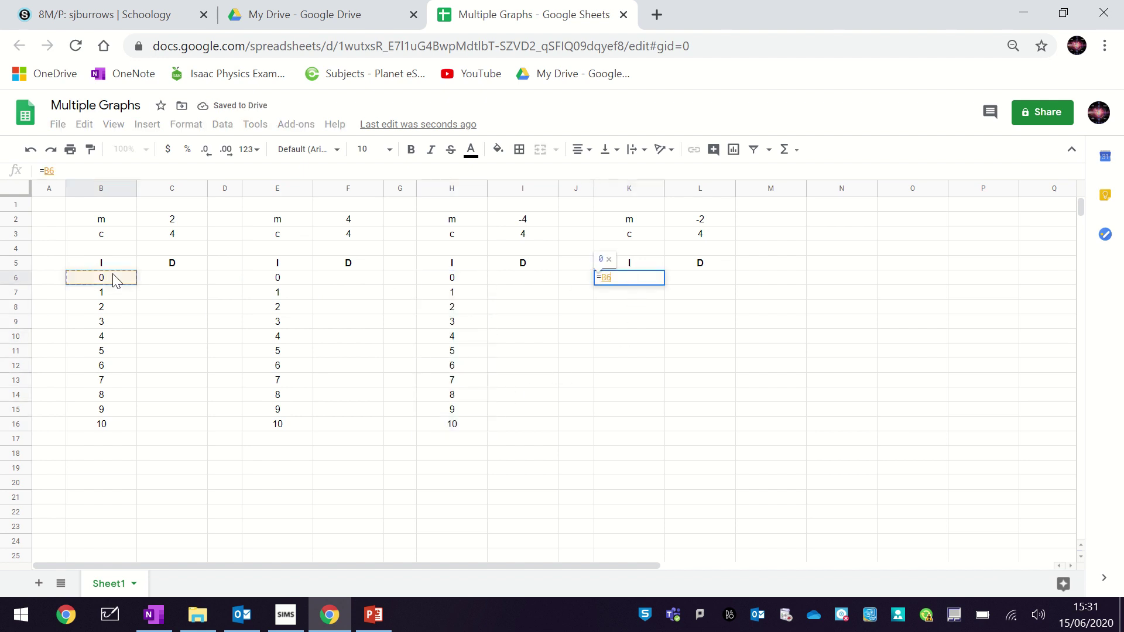
key(Return)
click(650, 280)
drag(665, 284, 664, 424)
click(612, 456)
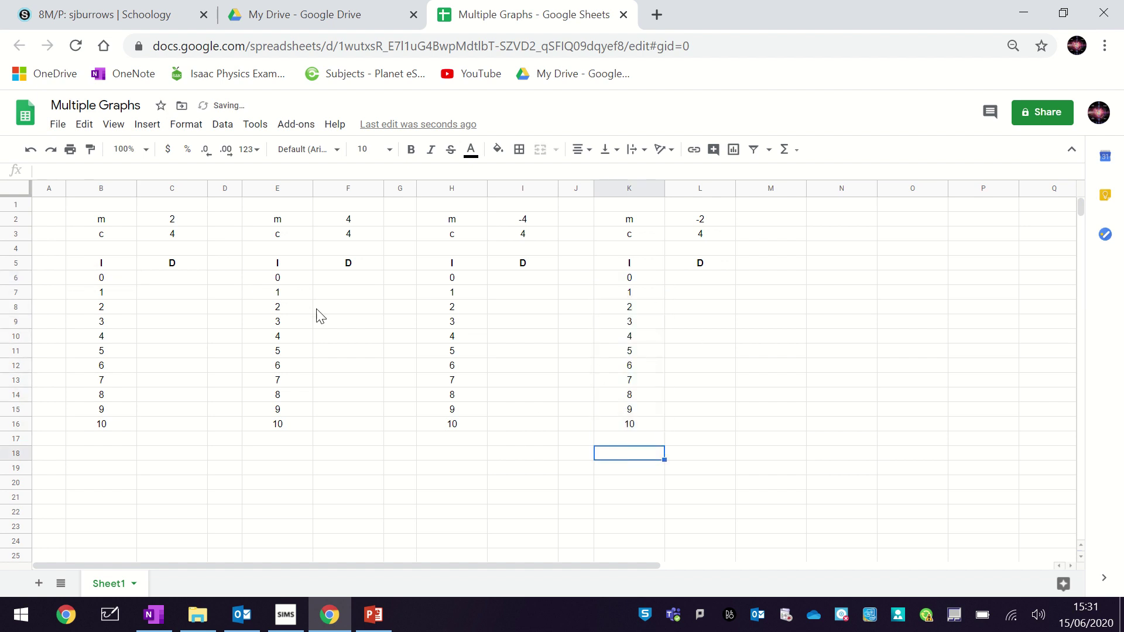
Step: Overwrite cell B12 with 12 to test how the linked I columns update
click(106, 355)
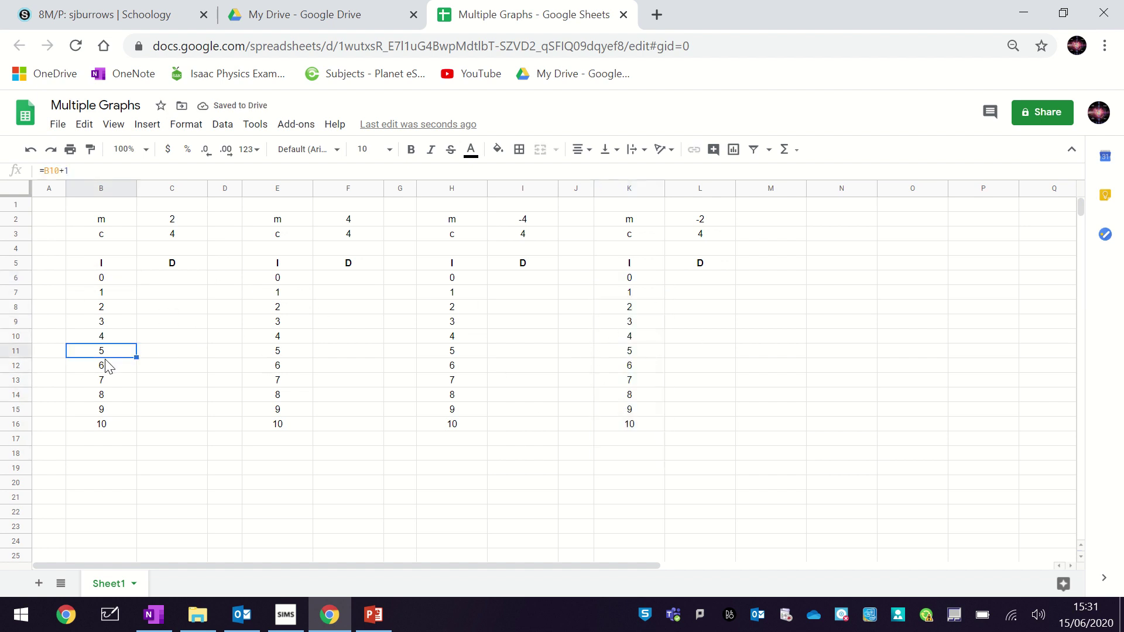
click(106, 369)
text(12)
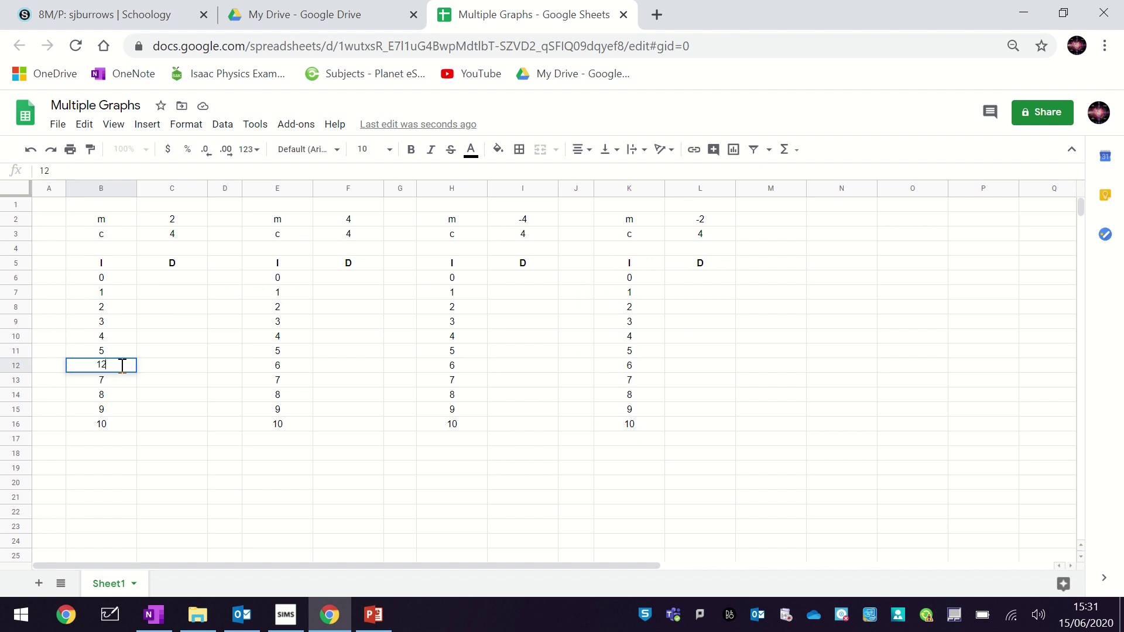
key(Tab)
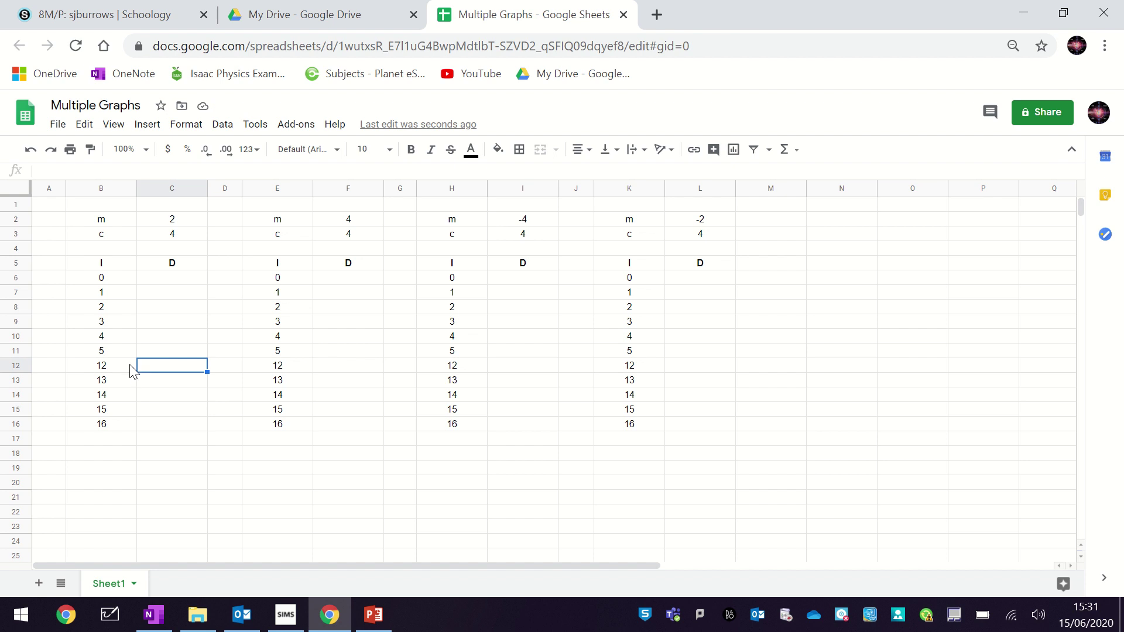
Step: Reset cell B12 to 6 and replace that value with the formula =B11+1
click(120, 369)
text(6)
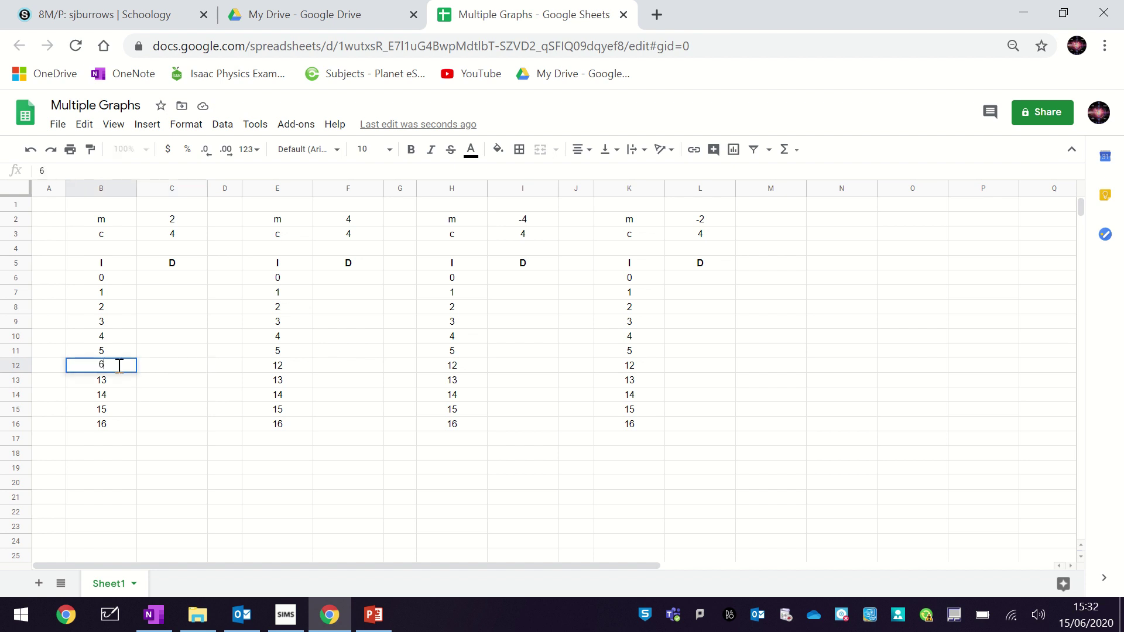
key(Return)
click(119, 366)
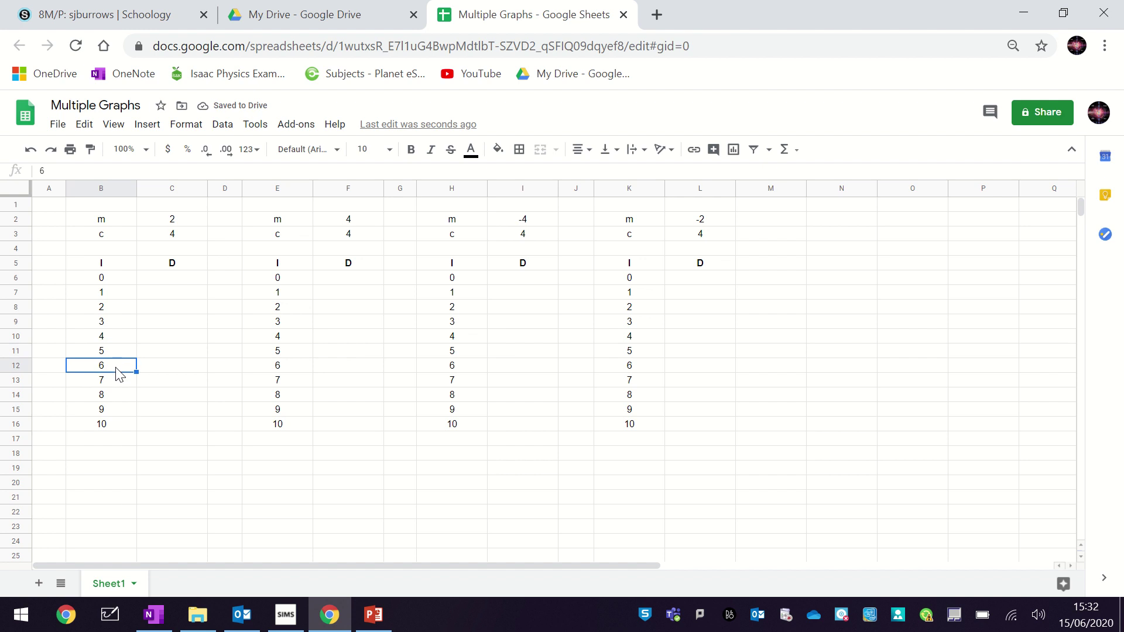
text(=B11+1)
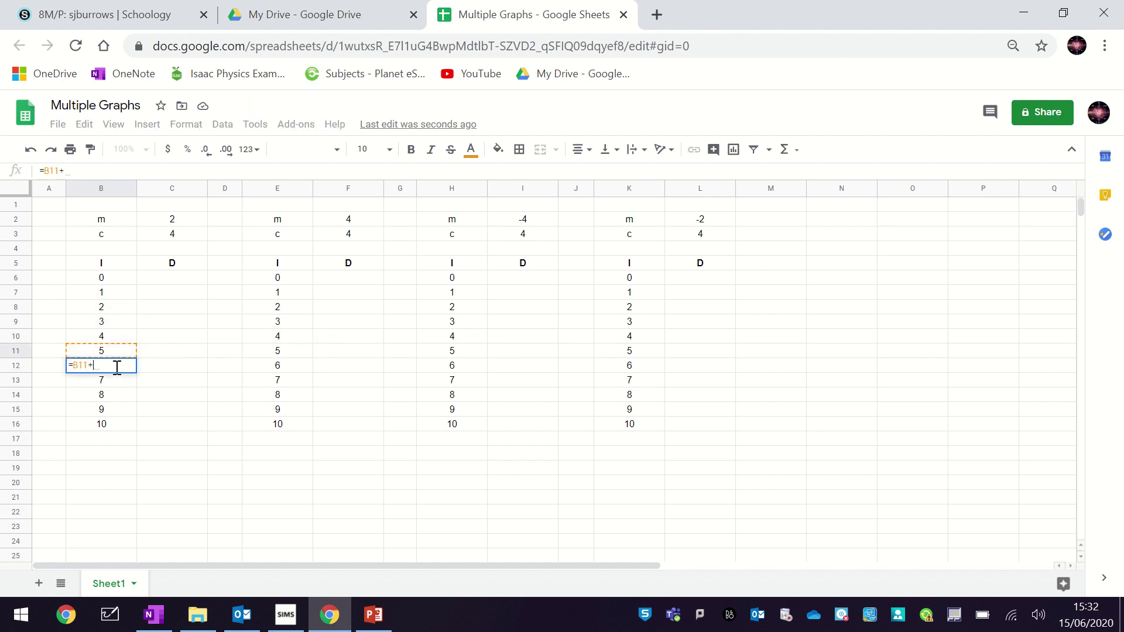
key(Return)
click(306, 454)
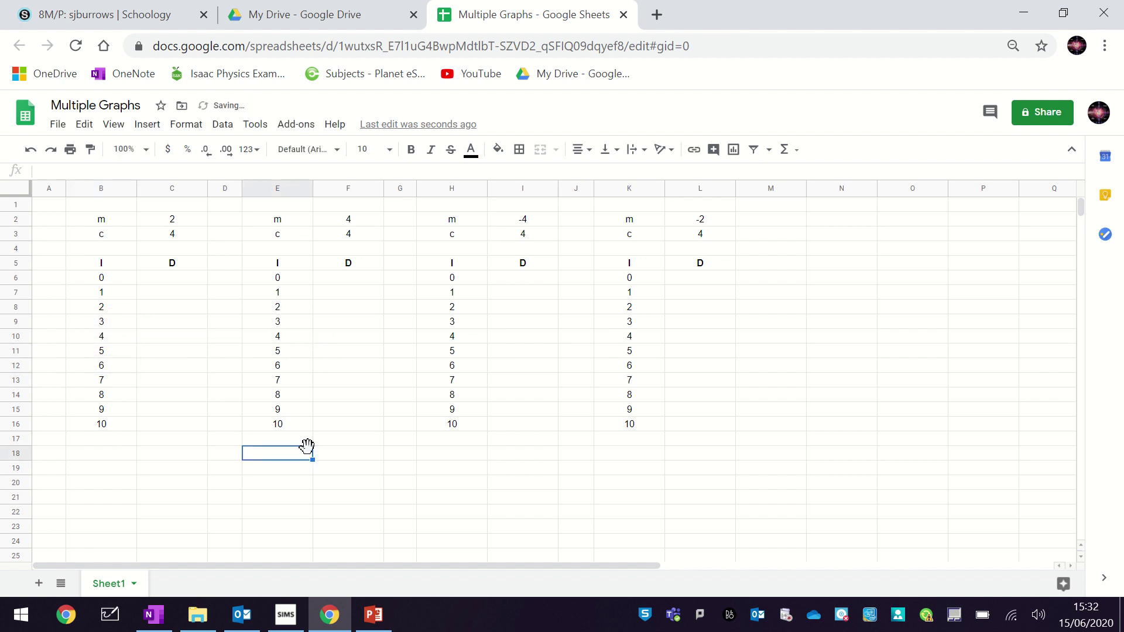
Step: Build the formula =C2*B6+C3 in cell C6 for the first D column
click(204, 365)
click(197, 285)
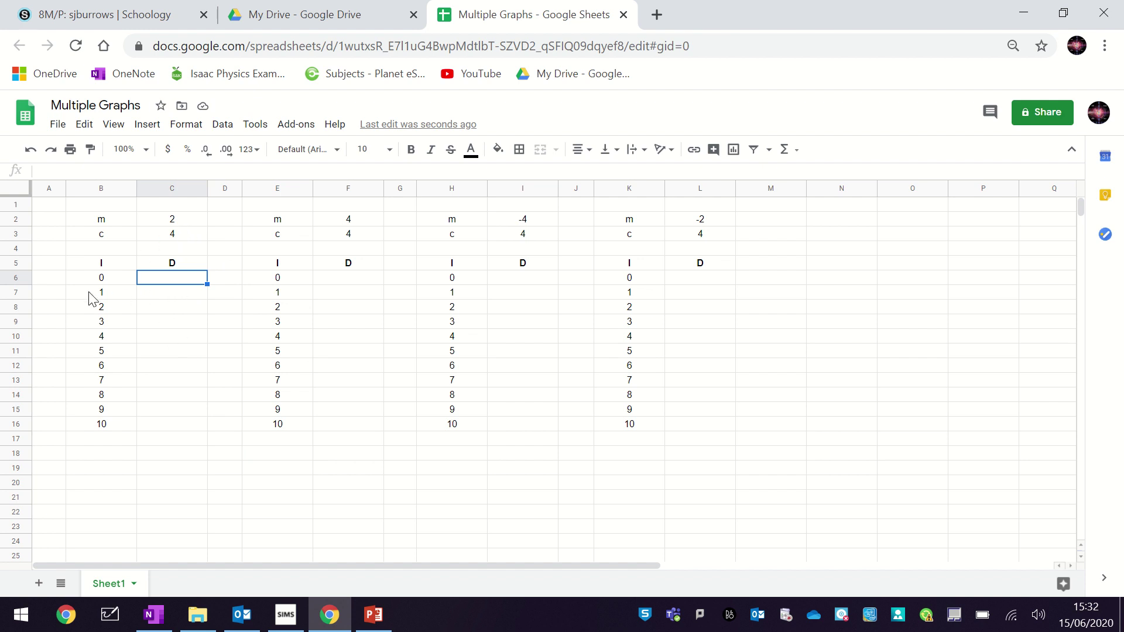
text(=)
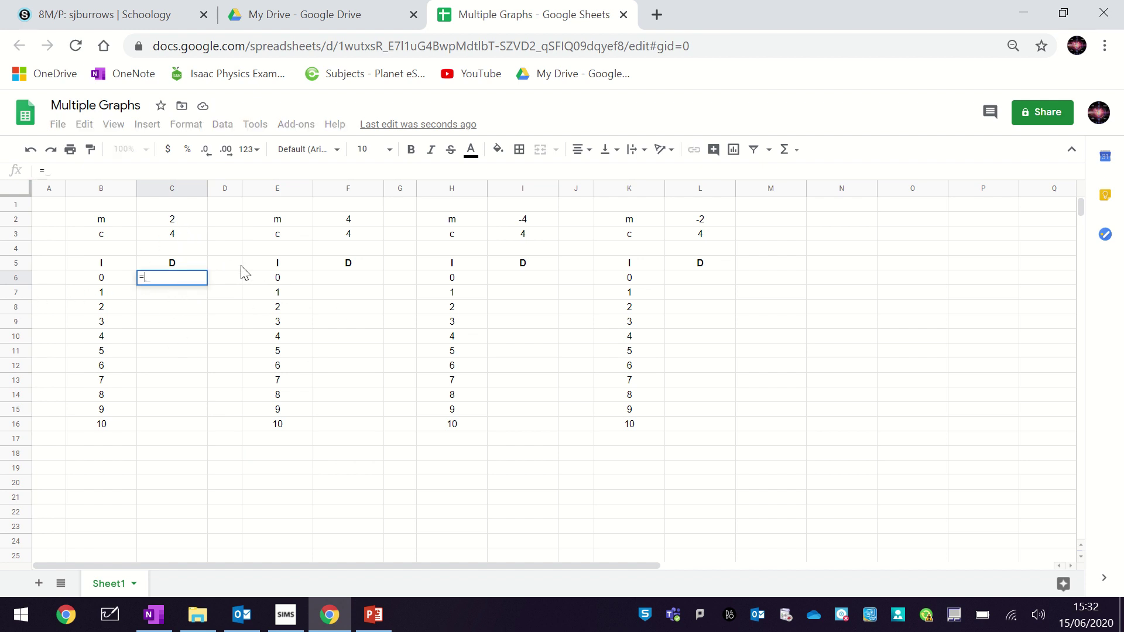
click(196, 225)
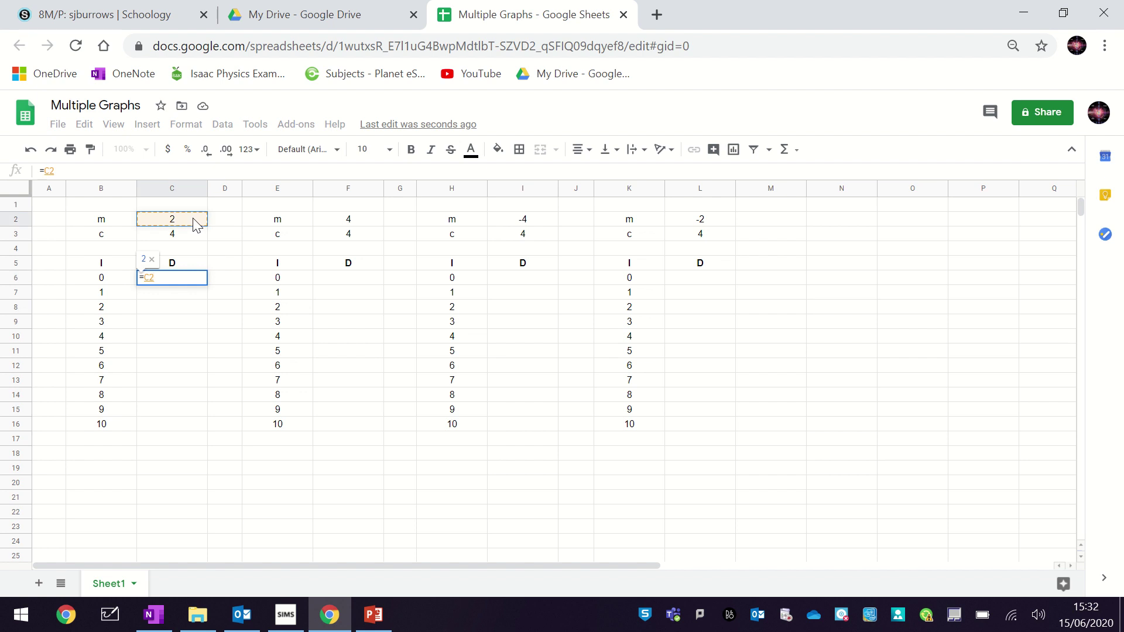
text(*)
click(109, 282)
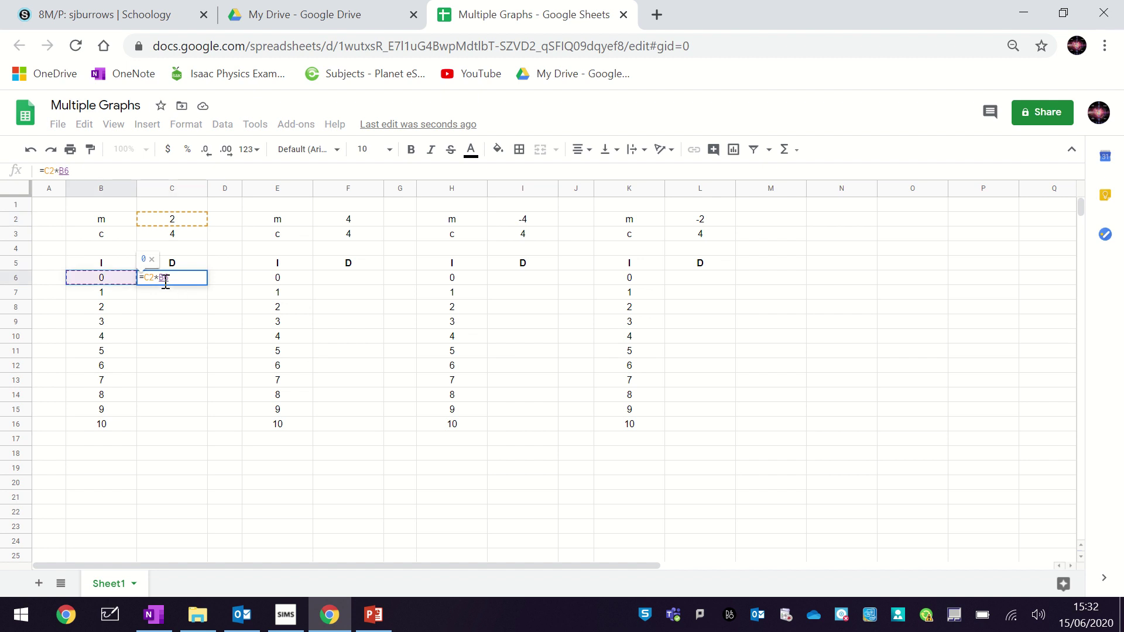
text(+)
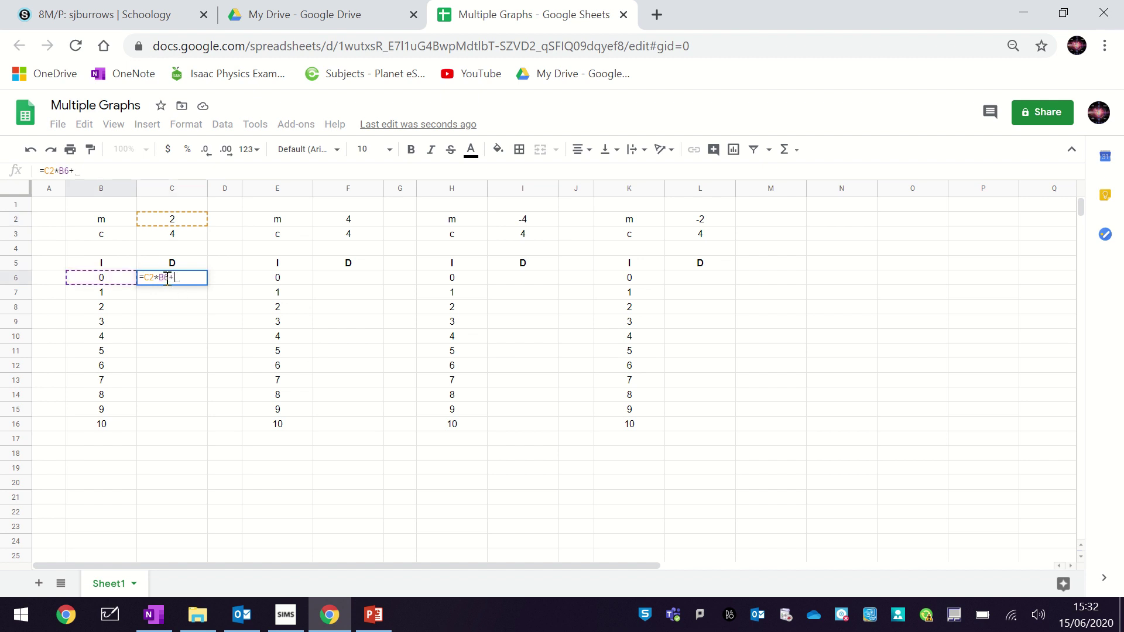
click(193, 240)
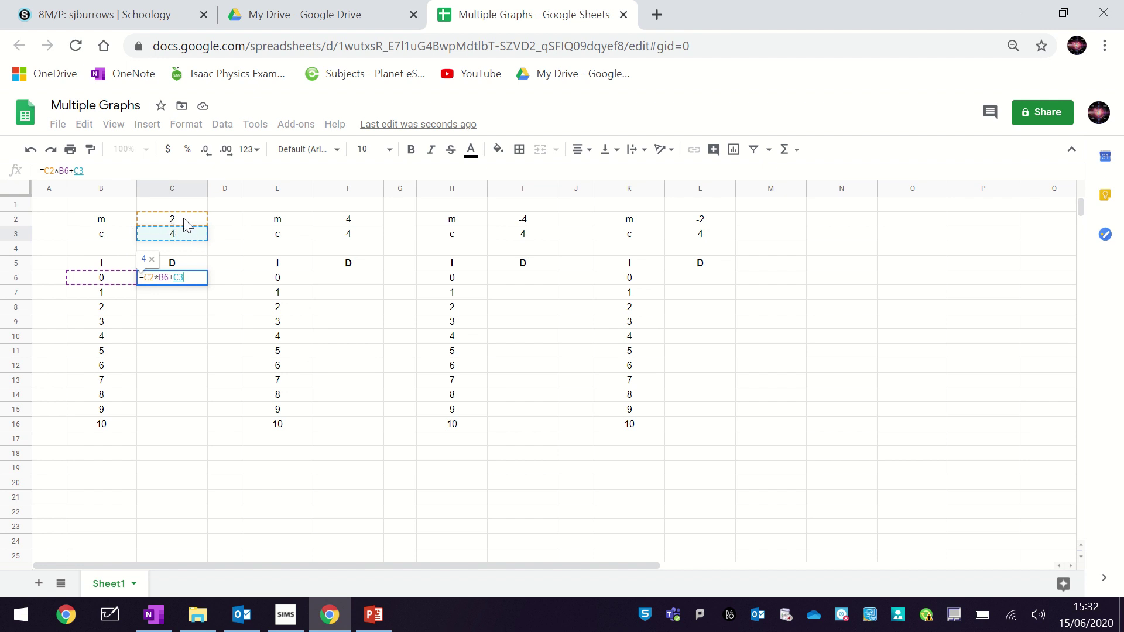
Step: Make the m and c references in C6 absolute so the formula reads =$C$2*B6+$C$3
click(146, 276)
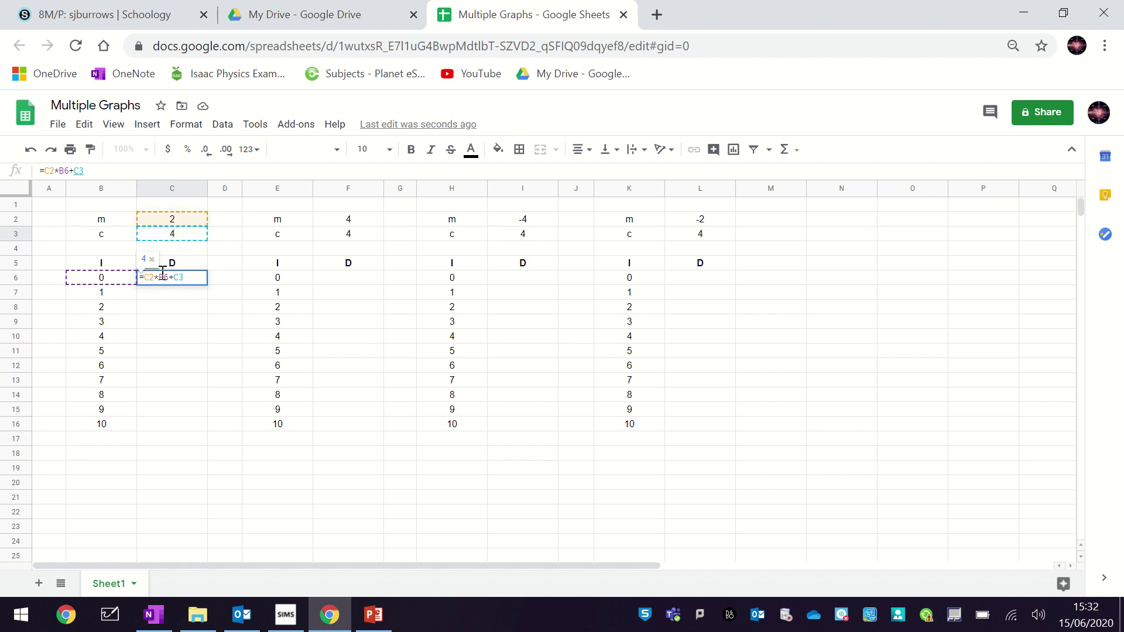
text($)
click(156, 277)
text($)
click(170, 279)
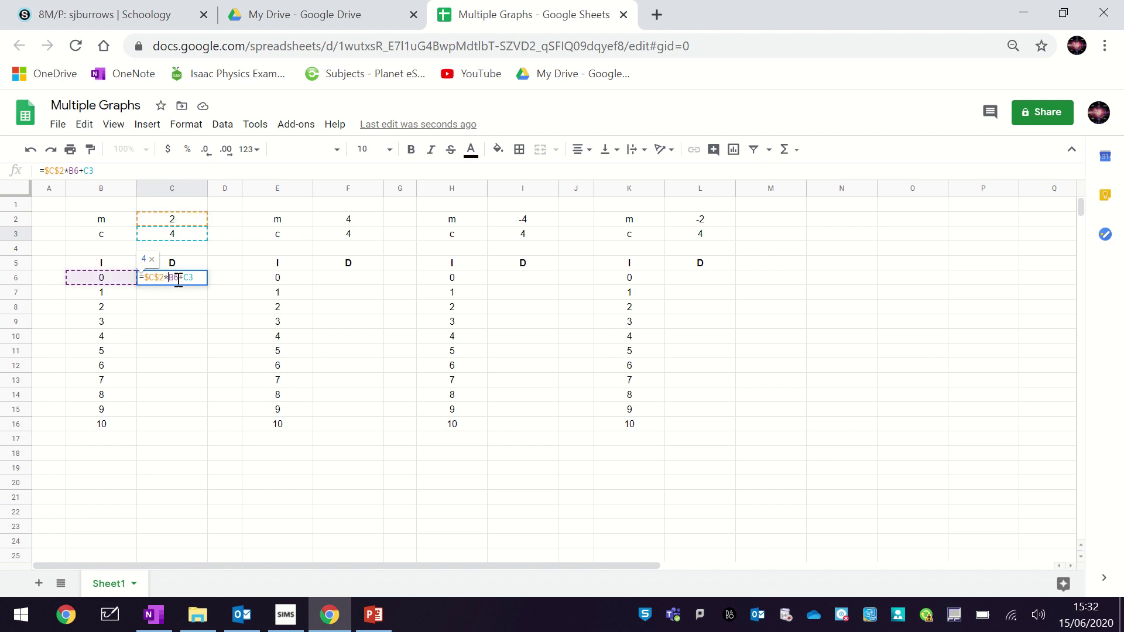
click(184, 279)
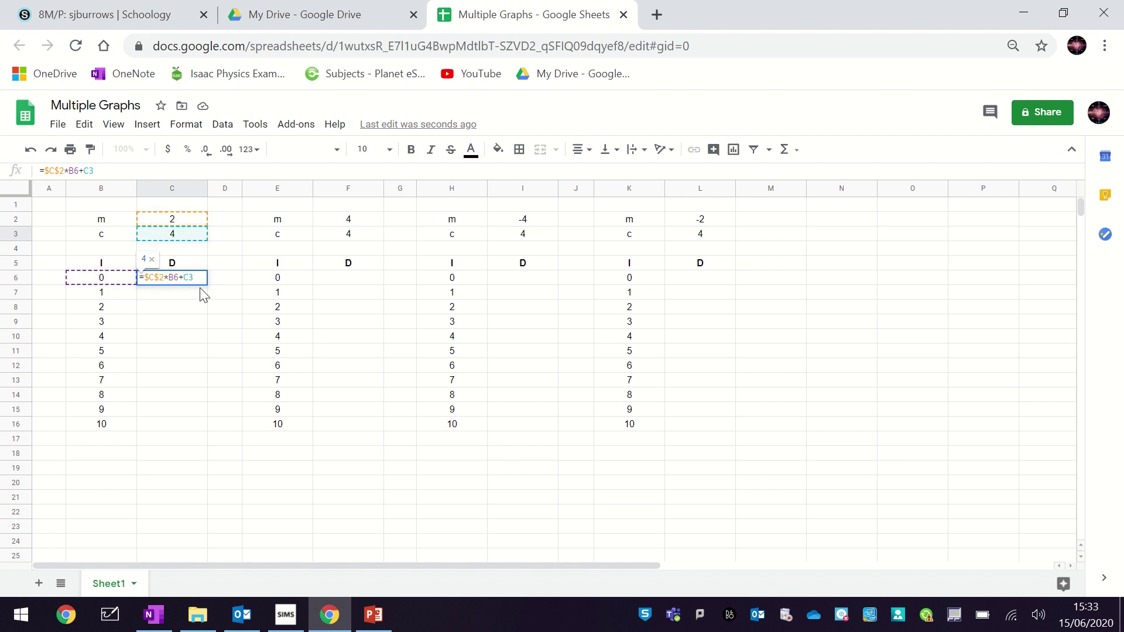
text($)
key(Right)
text($)
key(Return)
key(Up)
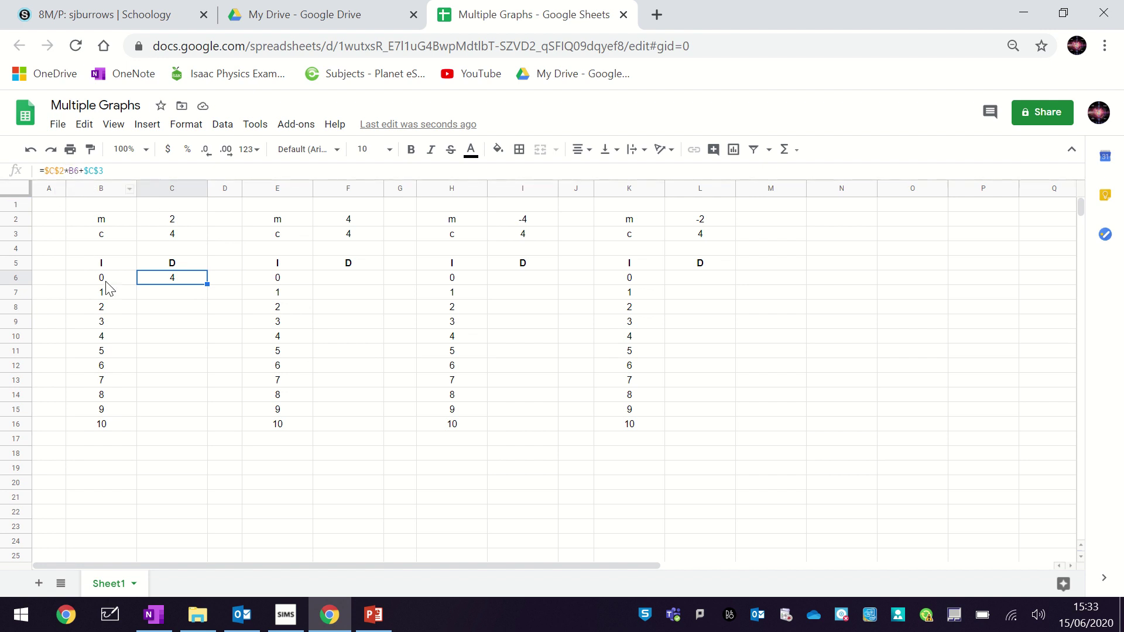
Step: Fill the C6 formula down through C16 and inspect the copied formulas in several cells of the column
click(193, 296)
click(196, 281)
drag(208, 286, 208, 429)
click(183, 296)
click(181, 278)
click(181, 338)
click(182, 350)
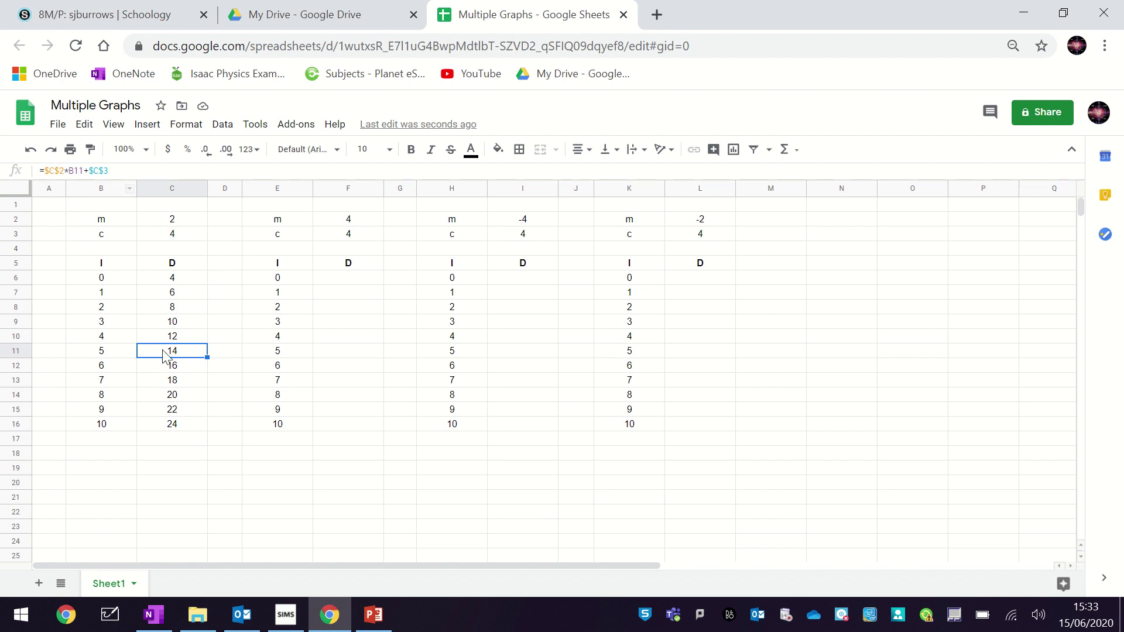
click(171, 324)
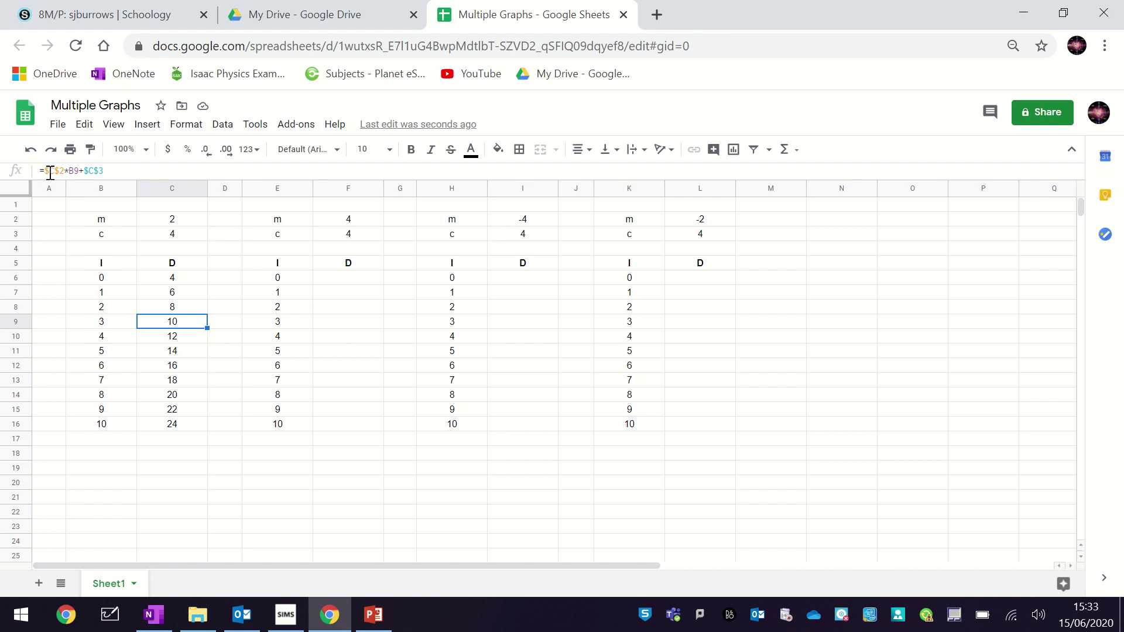
click(203, 292)
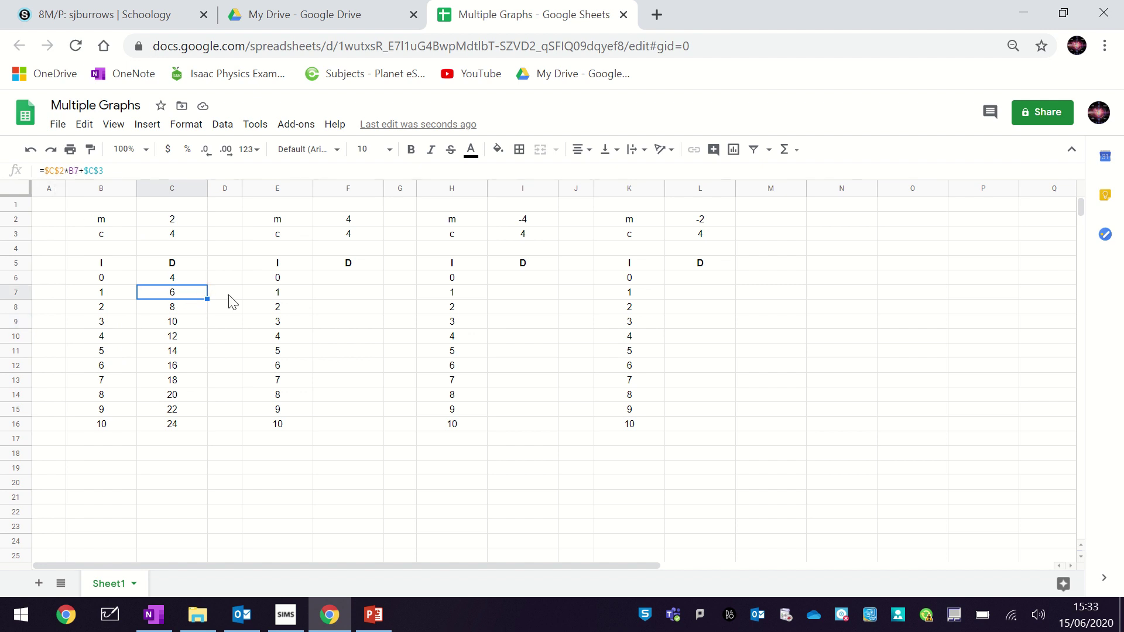
Step: Build the formula =F2*E6+F3 in cell F6 for the second D column
click(340, 281)
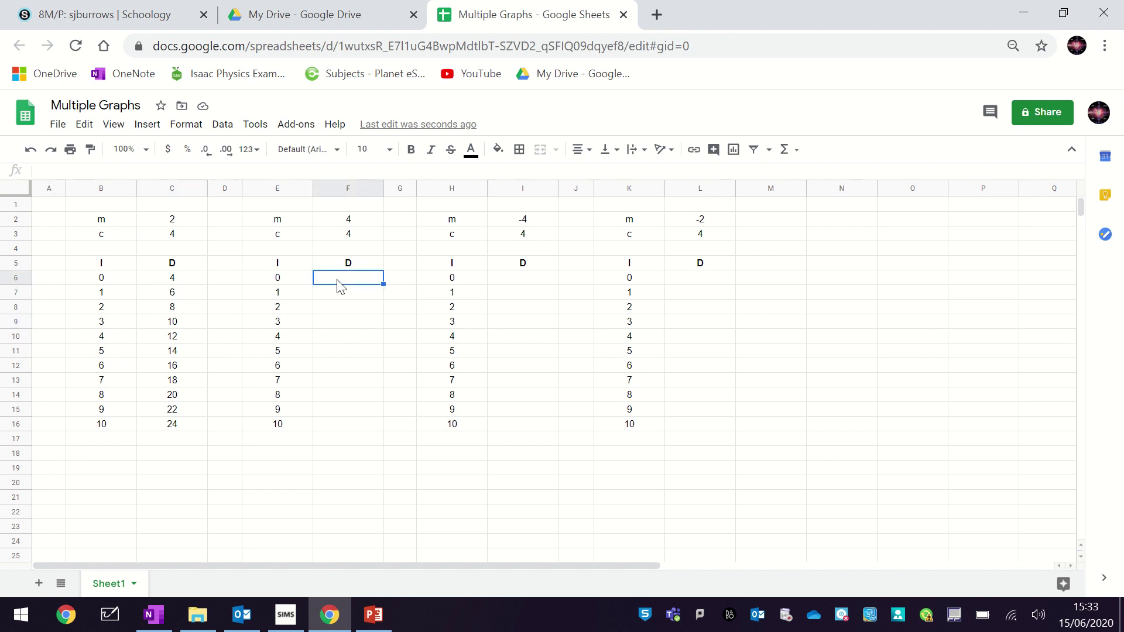
text(=)
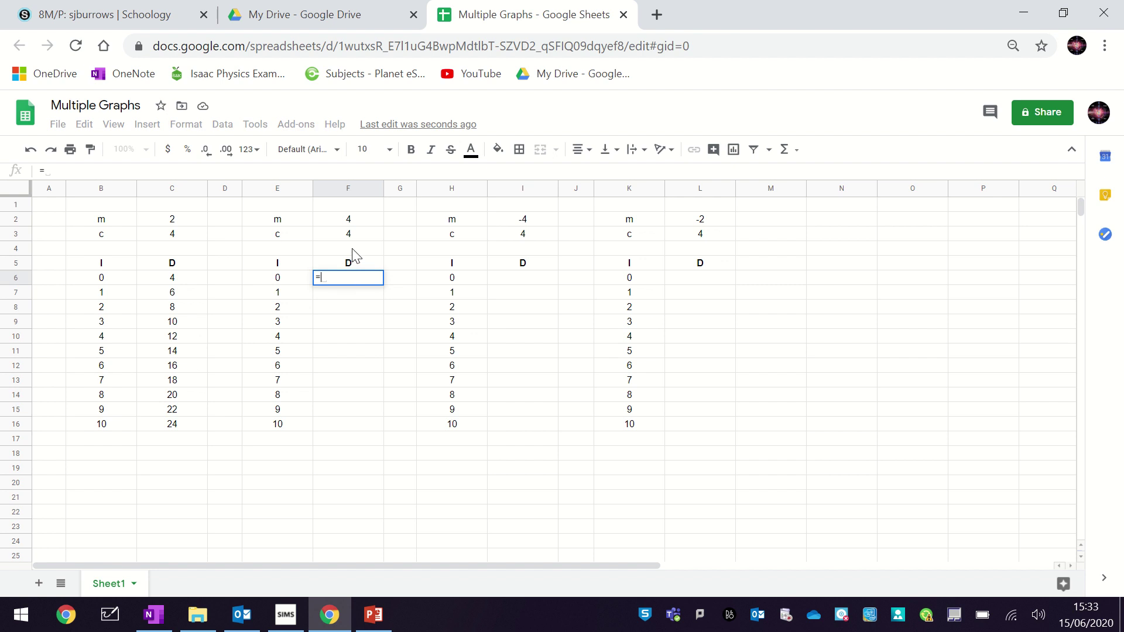
click(359, 222)
text(*)
click(281, 278)
text(+)
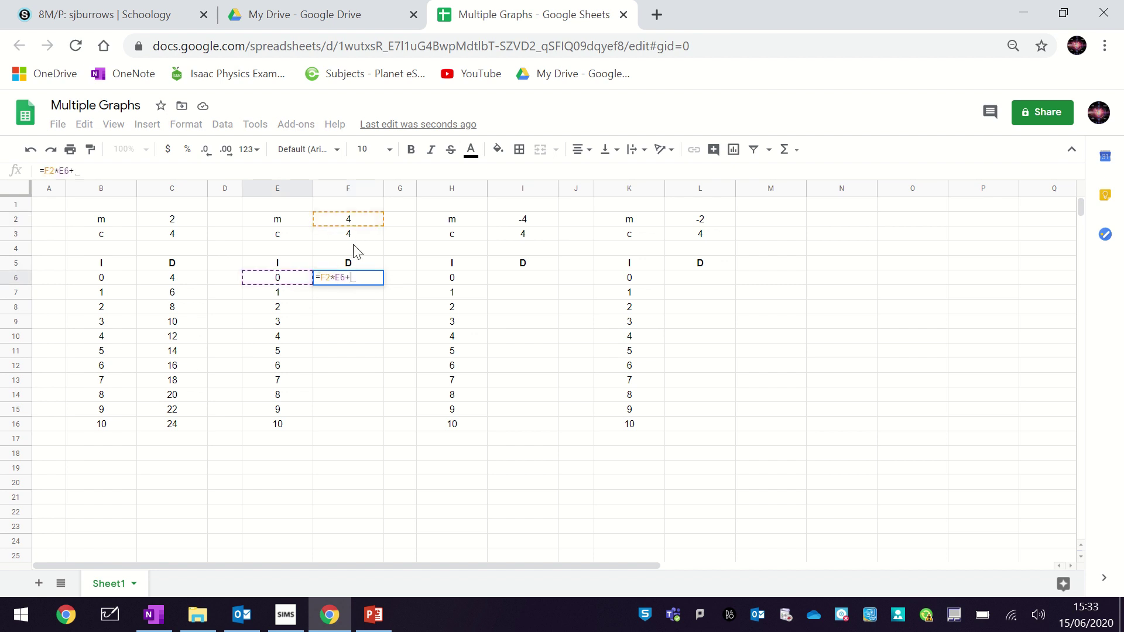
click(354, 236)
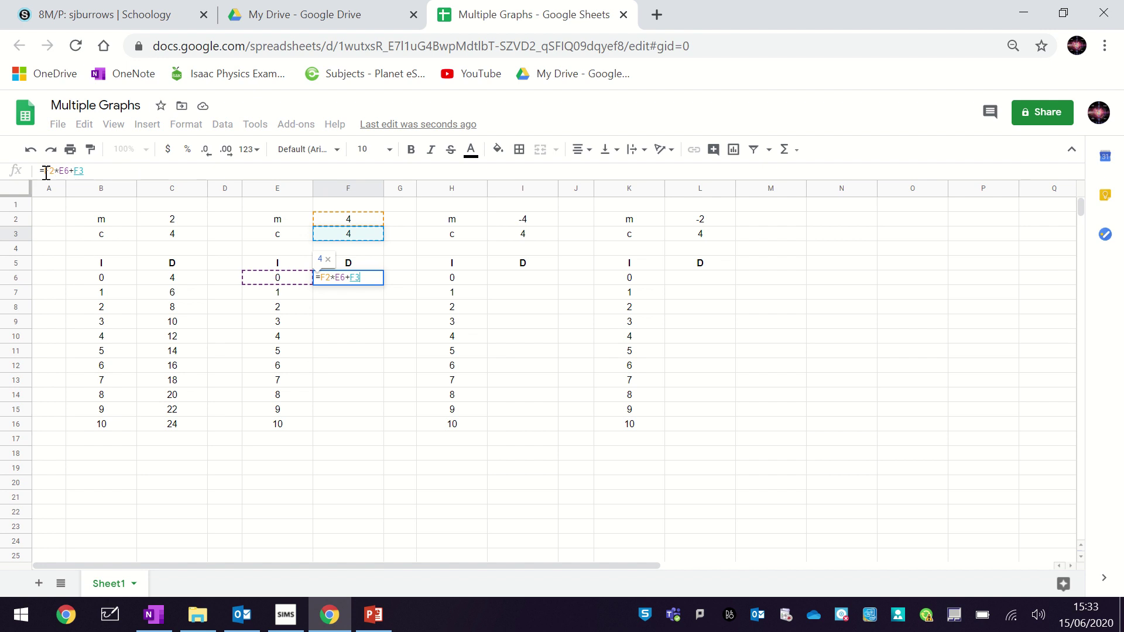
Step: Make the m and c references in F6 absolute so the formula reads =$F$2*E6+$F$3
click(68, 172)
text($)
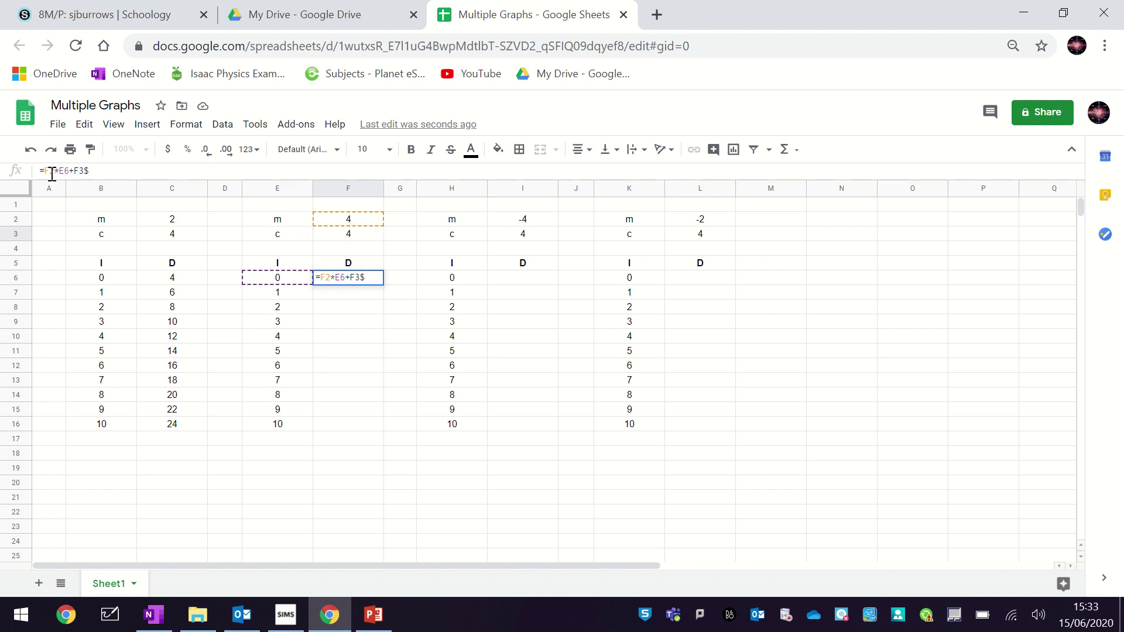
click(43, 171)
text($)
click(53, 172)
text($)
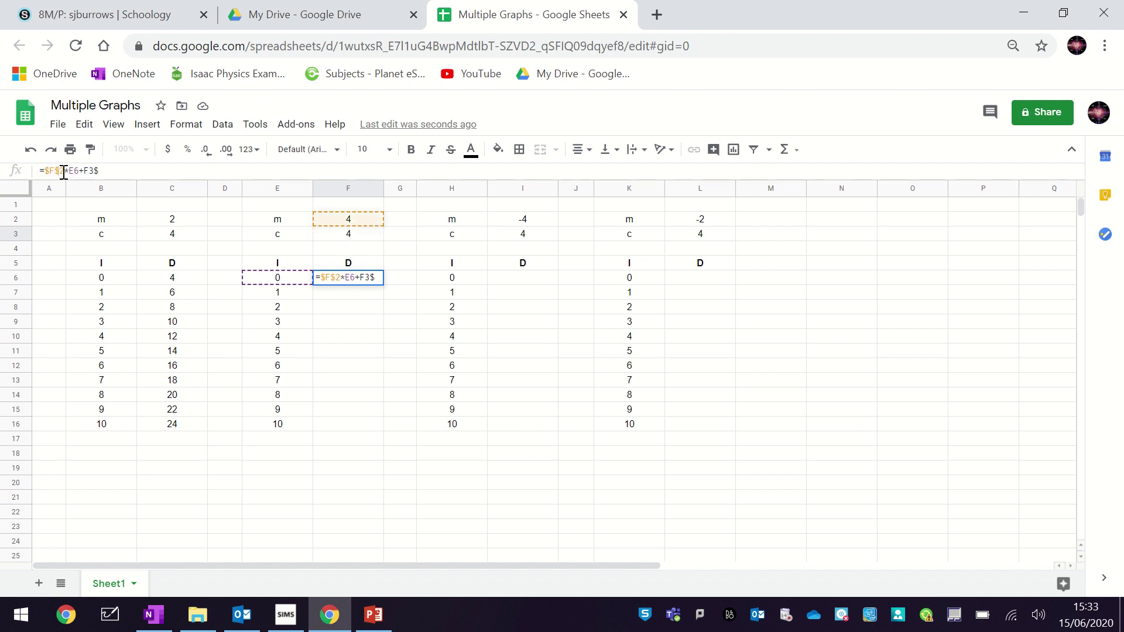
click(102, 171)
key(BackSpace)
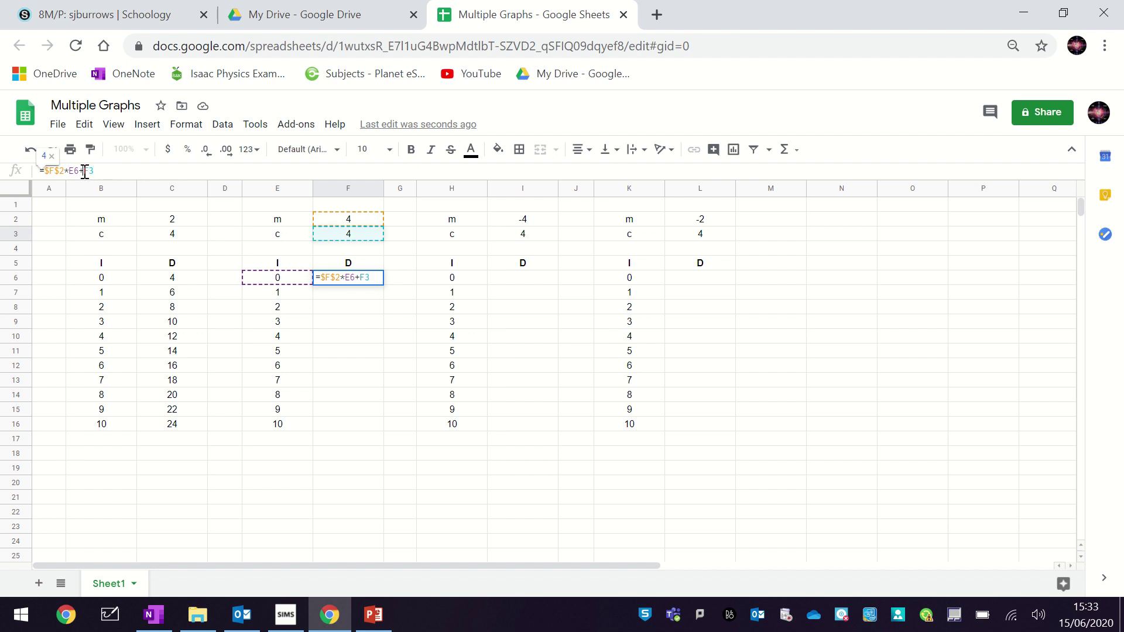
click(91, 172)
text($)
click(92, 172)
text($)
key(Return)
click(376, 281)
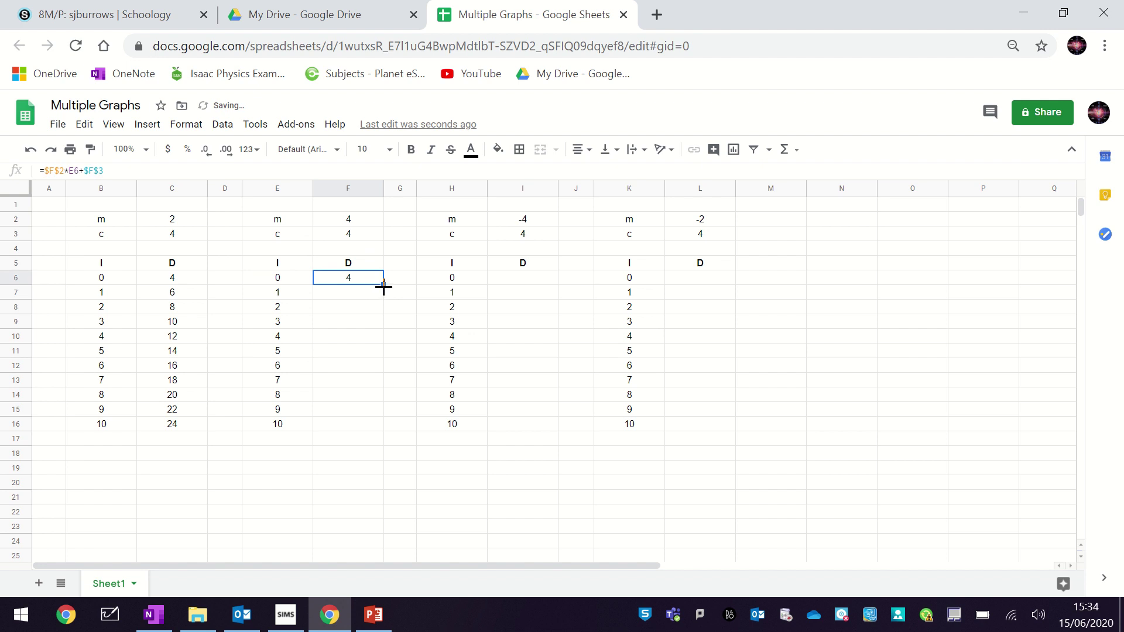
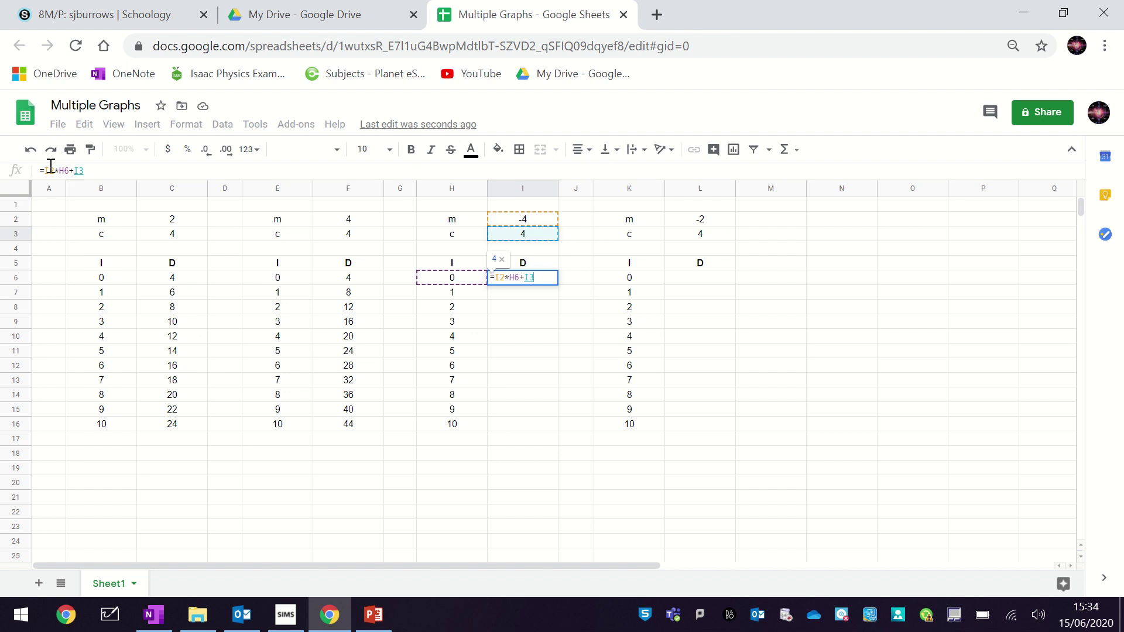
Step: Make the m and c references in I6 absolute as =$I$2*H6+$I$3 and fill the formula down through I16
click(54, 171)
text($)
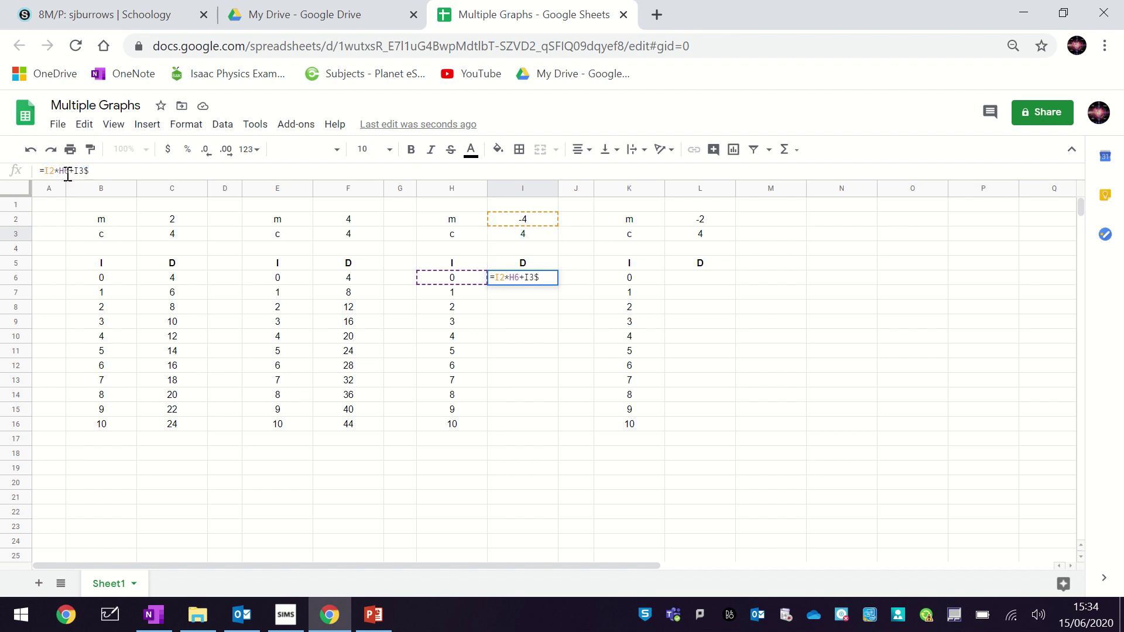
key(BackSpace)
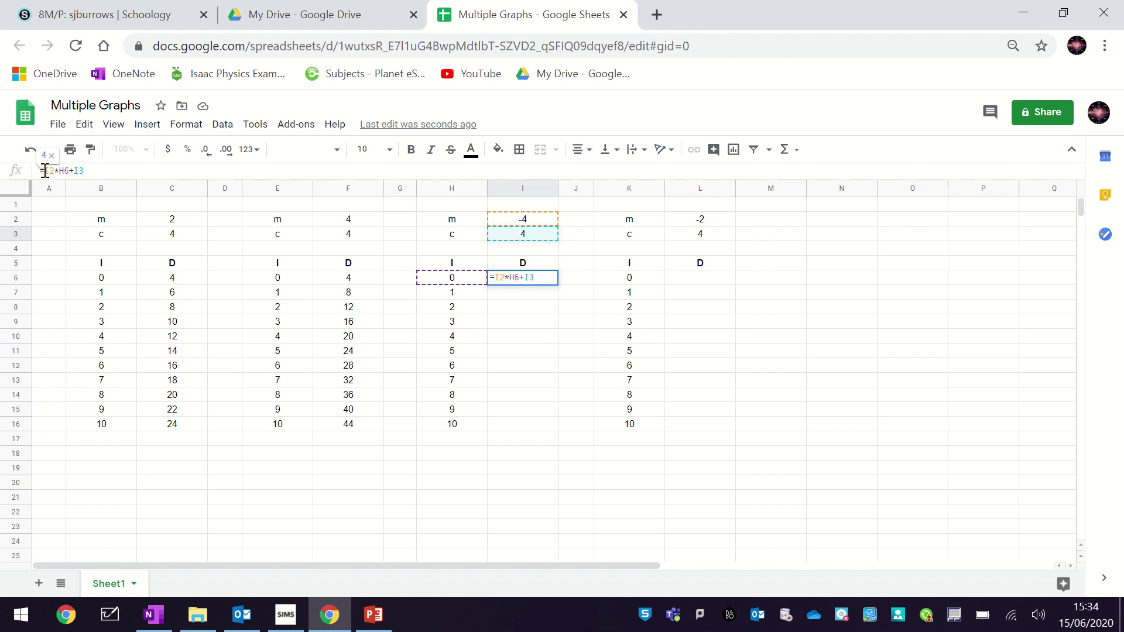
click(45, 171)
text($I$)
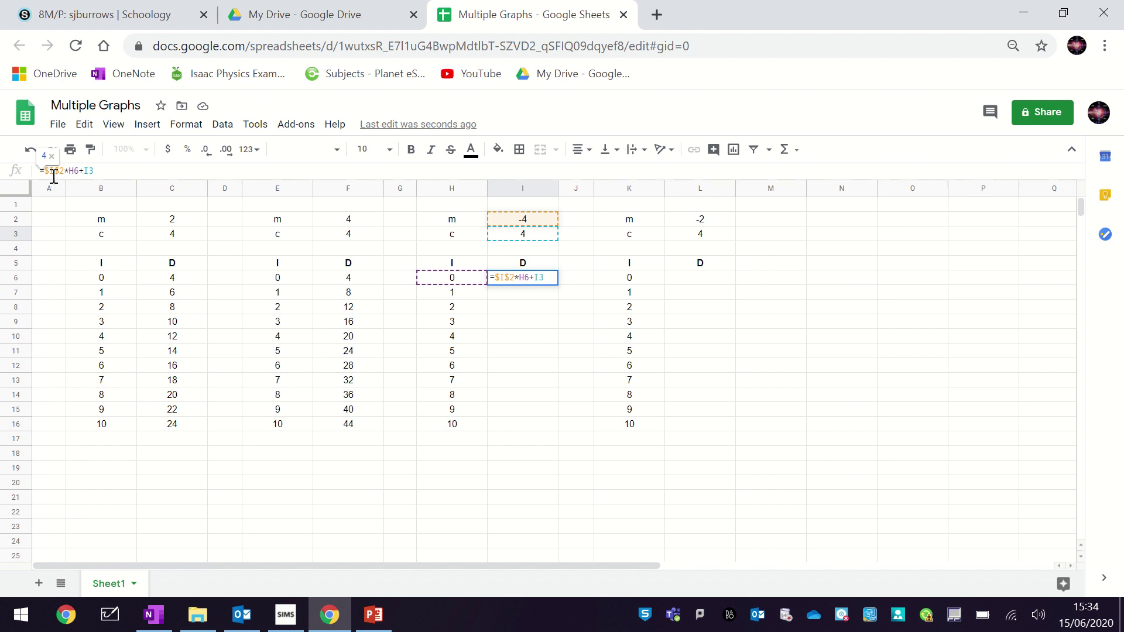
click(57, 171)
text($)
click(85, 171)
text($)
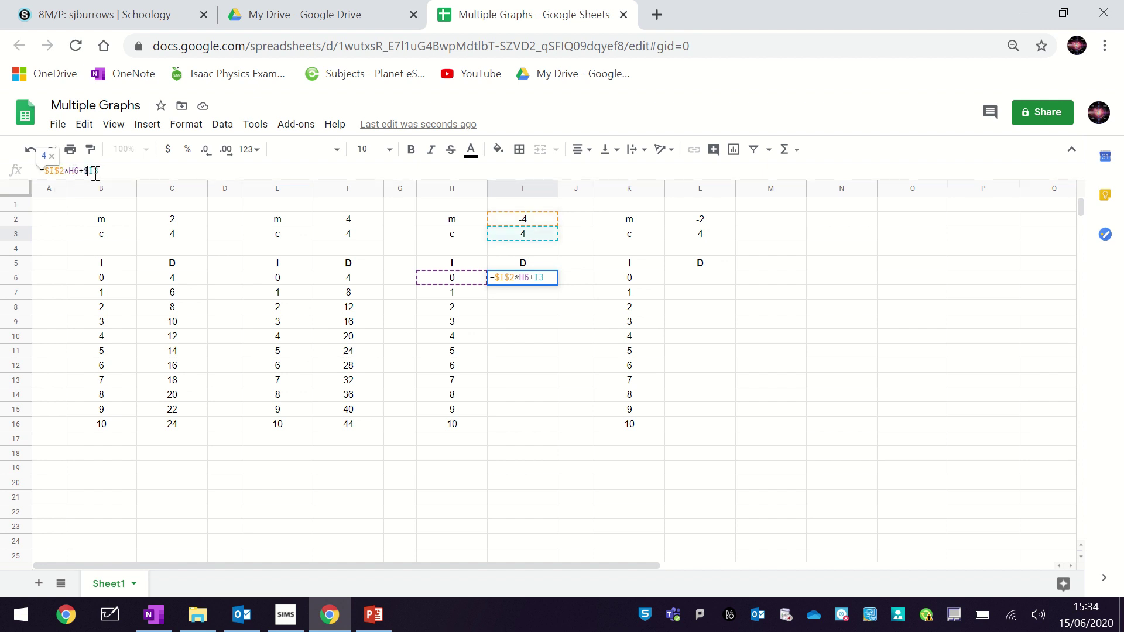
click(95, 171)
text($I$)
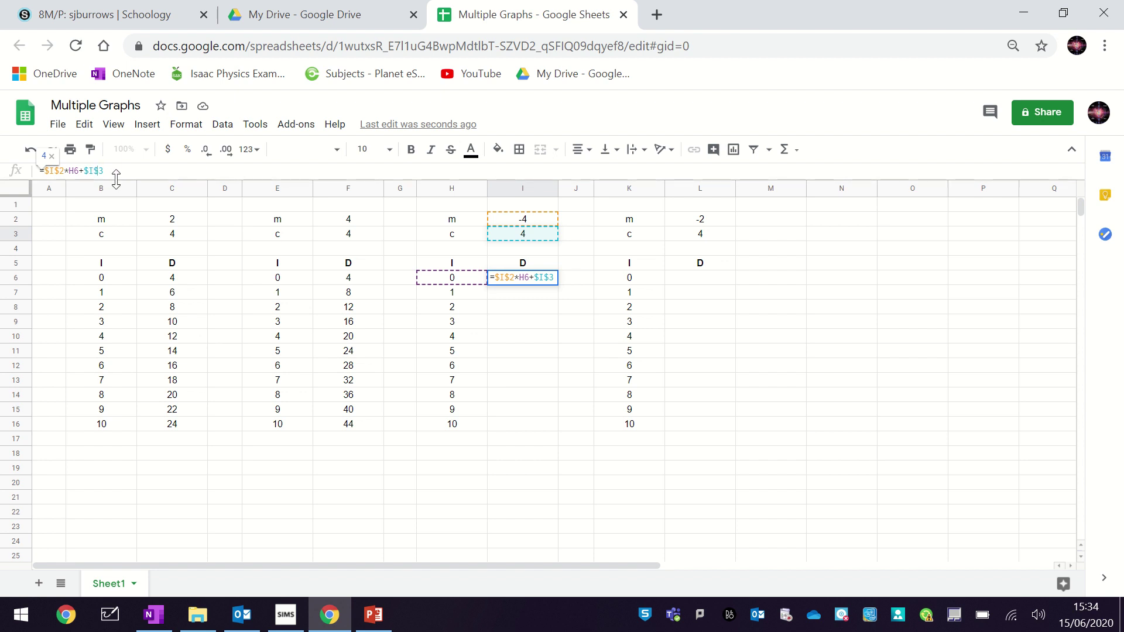
key(Return)
click(527, 283)
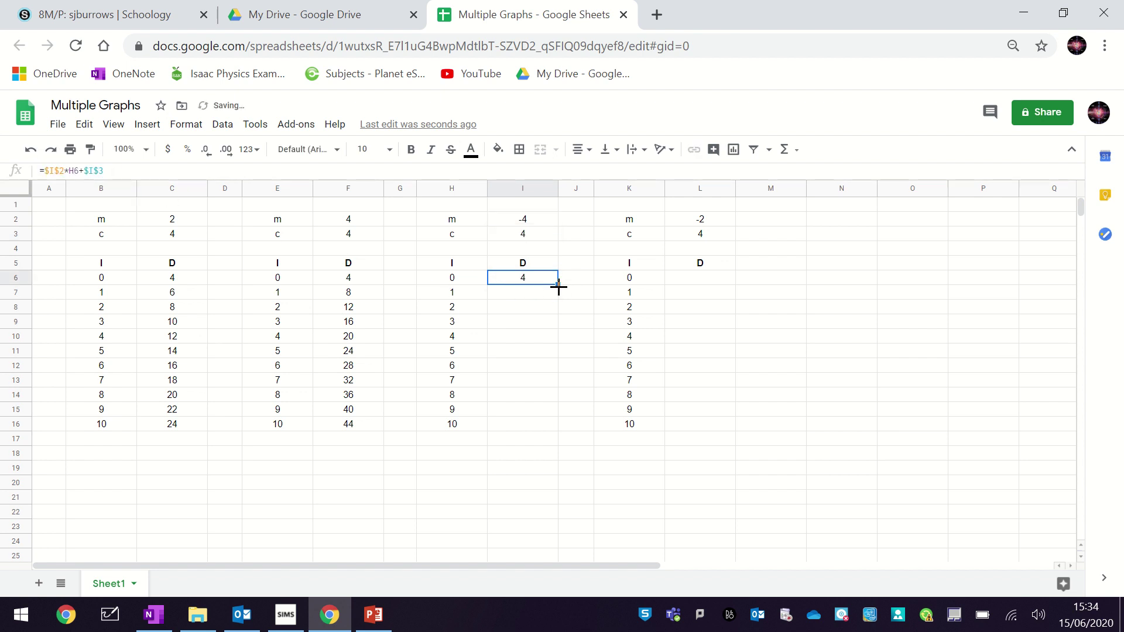
drag(559, 287, 557, 424)
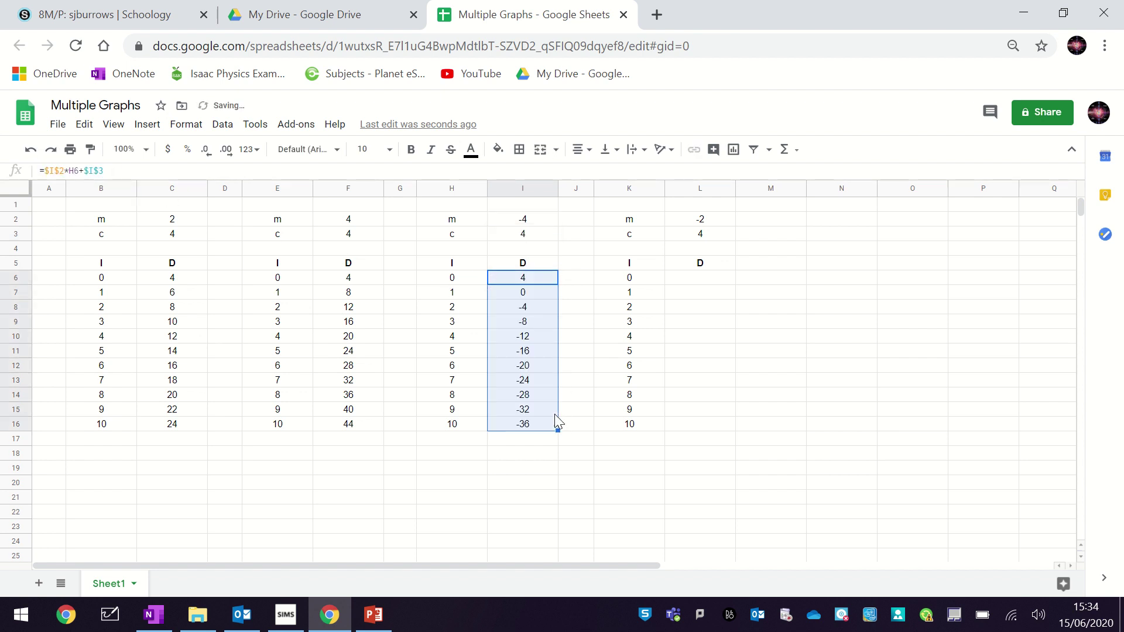
Step: Build the formula =L2*K6+L3 in cell L6 for the fourth D column
click(691, 275)
text(=)
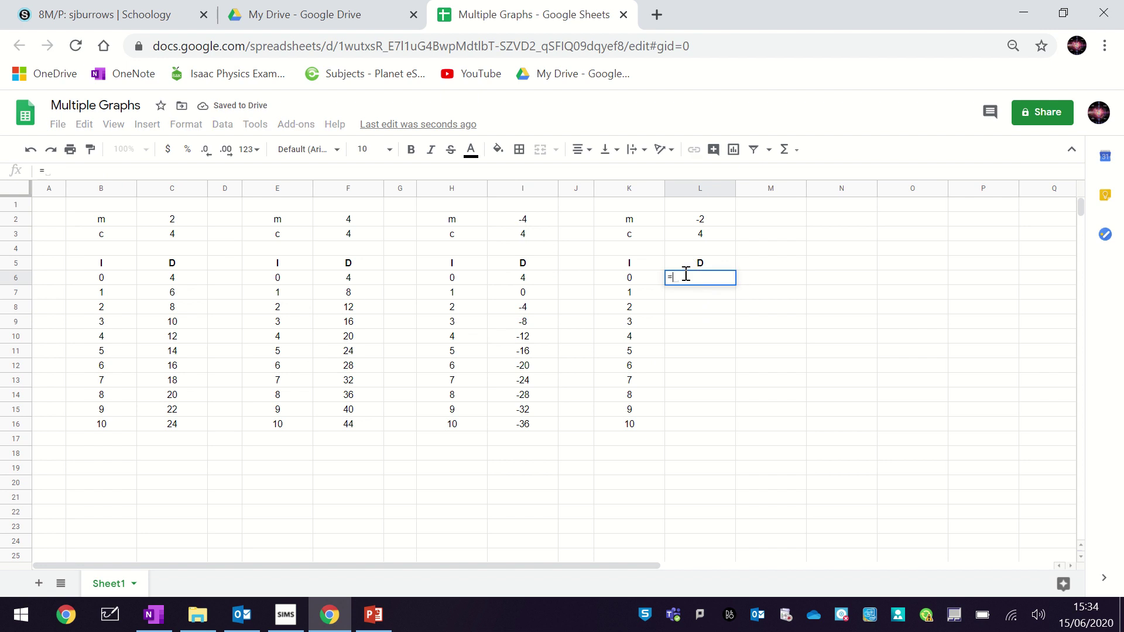
click(723, 226)
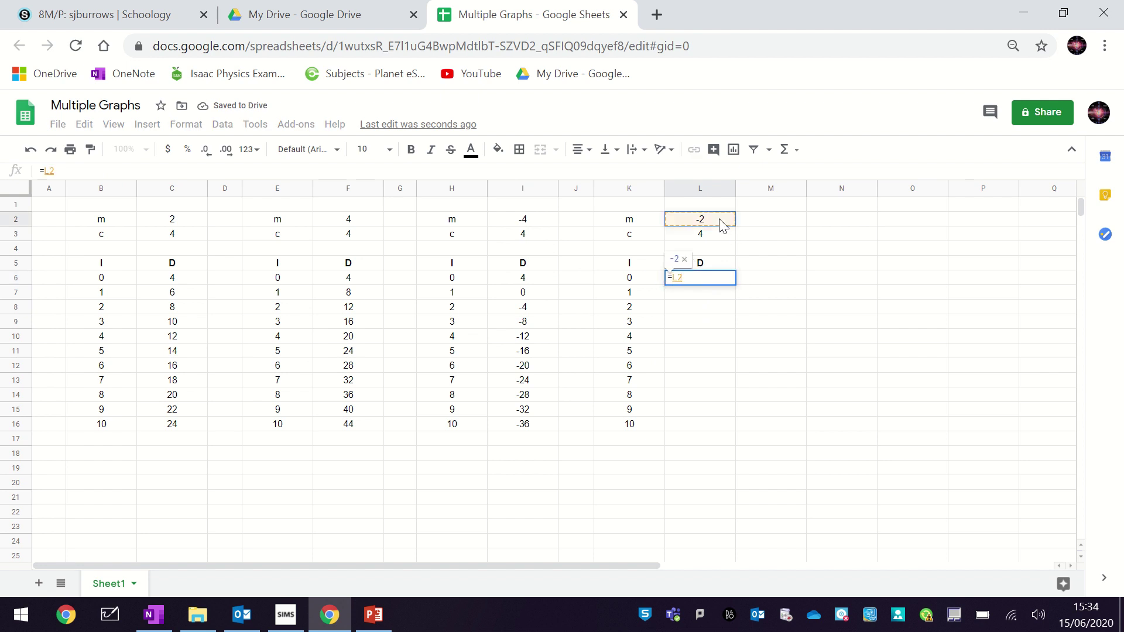
text(*)
click(644, 279)
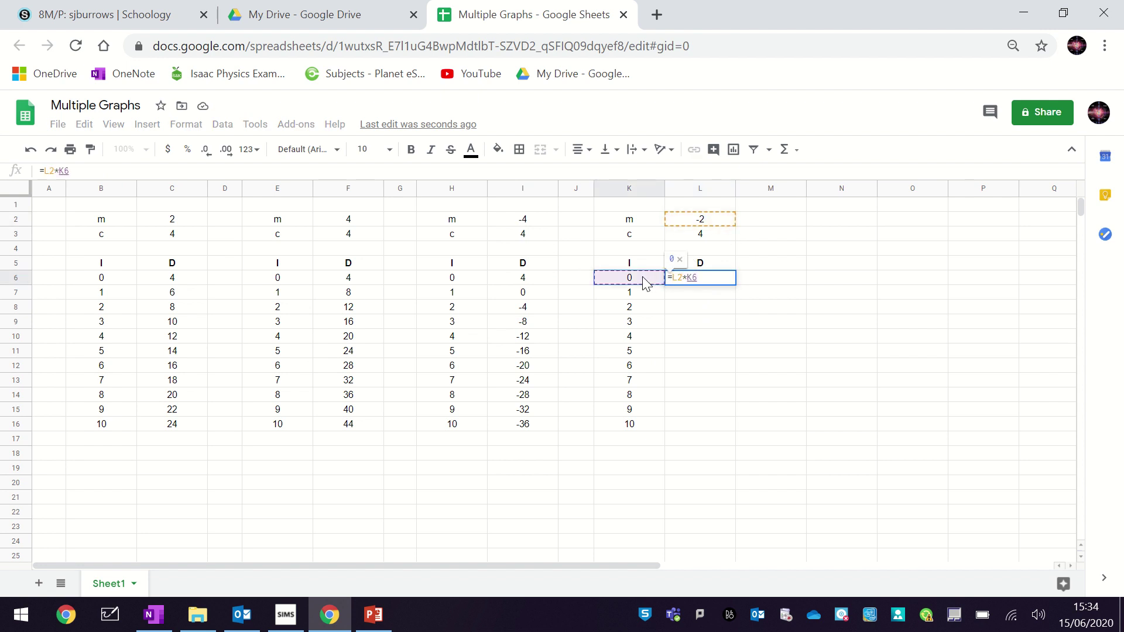
text(+)
click(722, 236)
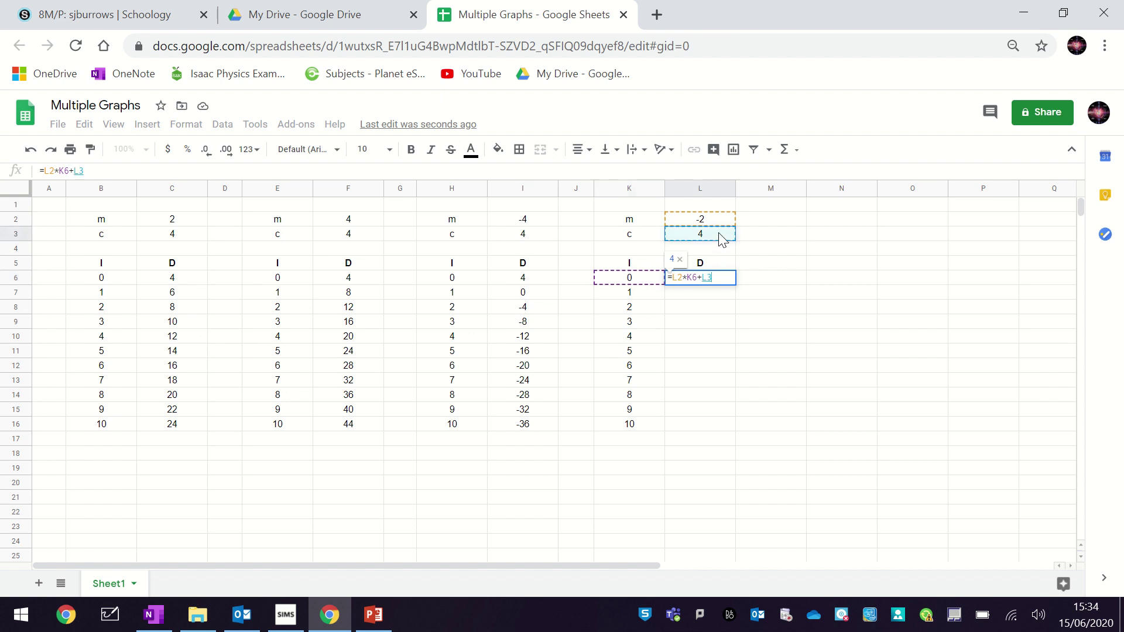
Step: Make the m and c references in L6 absolute so the formula reads =$L$2*K6+$L$3
click(45, 172)
text($)
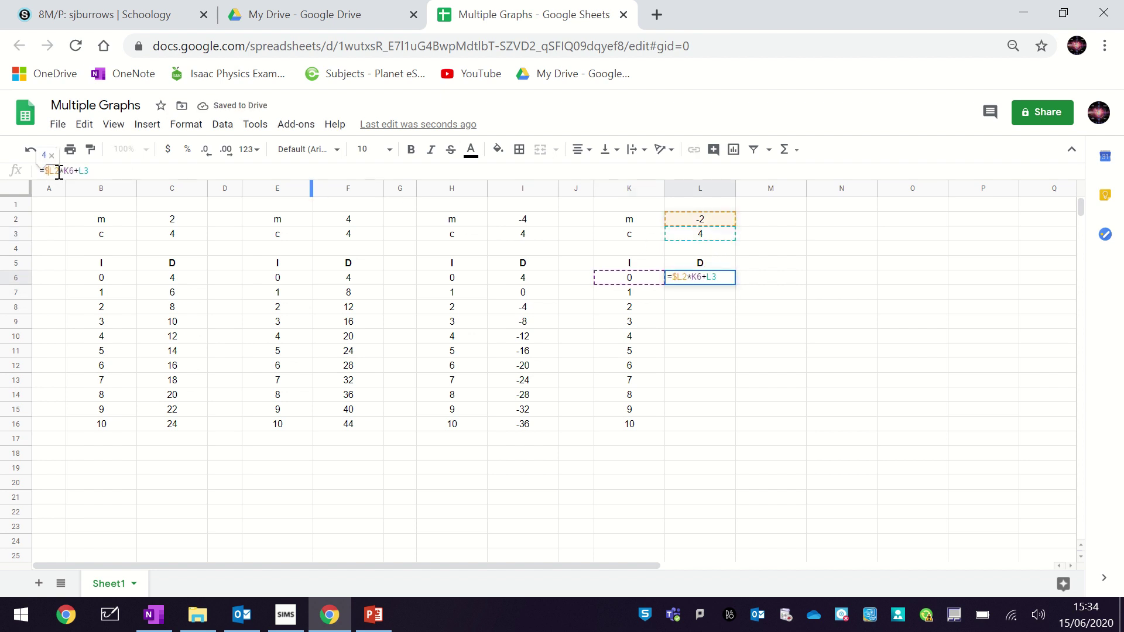
key(Right)
text($)
click(86, 172)
text($L)
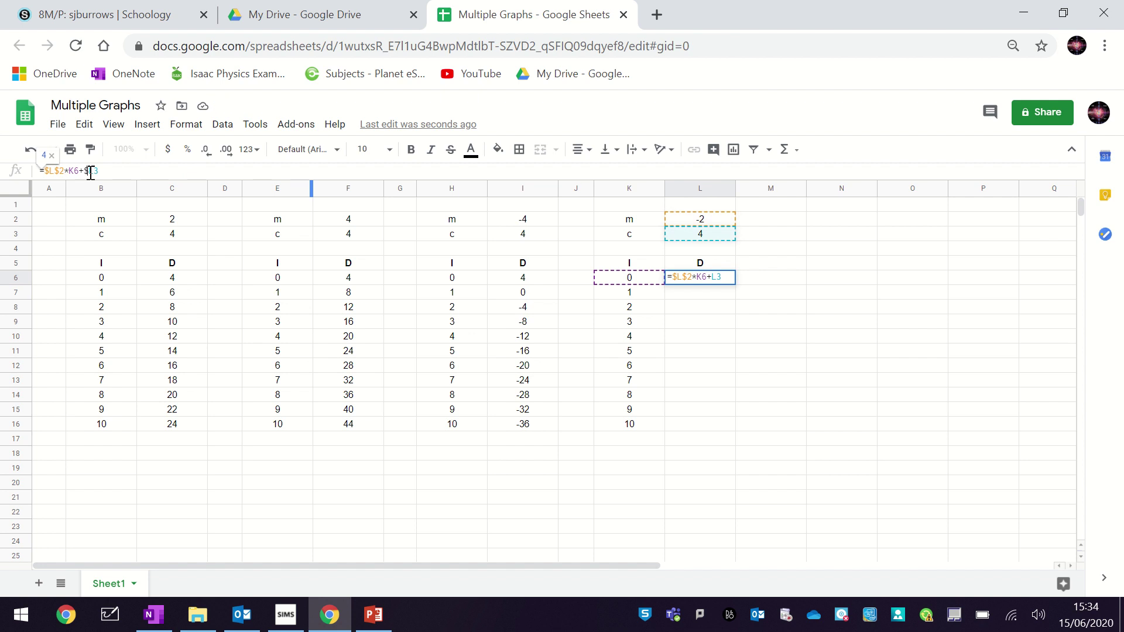
text($)
key(Return)
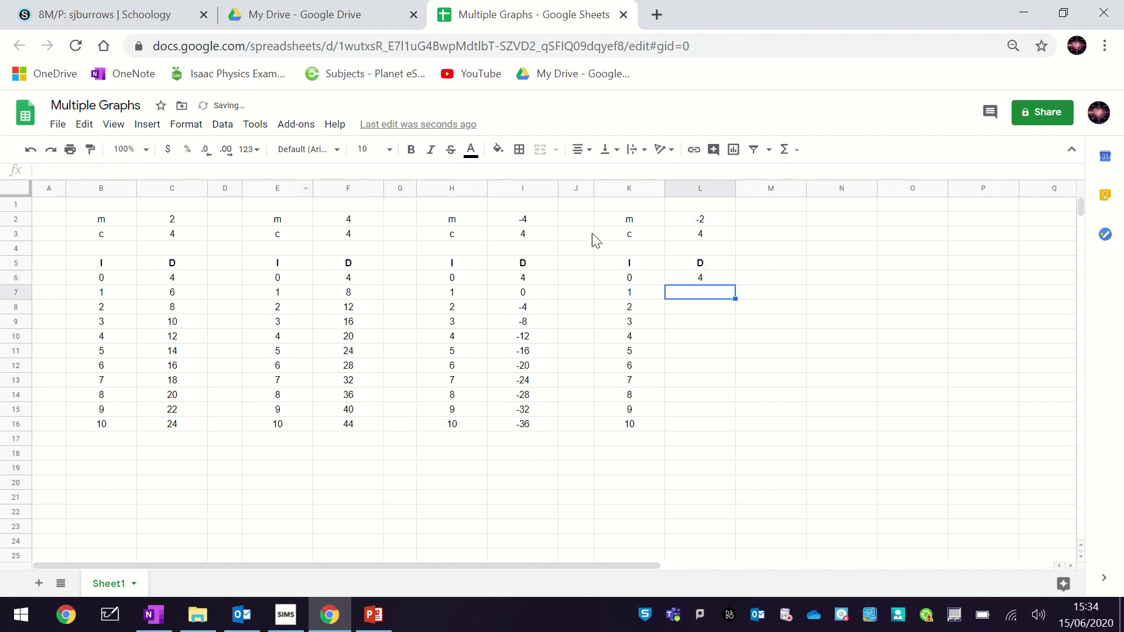
Step: Remove the dollar signs from the L6 formula so it reads =L2*K6+L3 with relative references
click(701, 278)
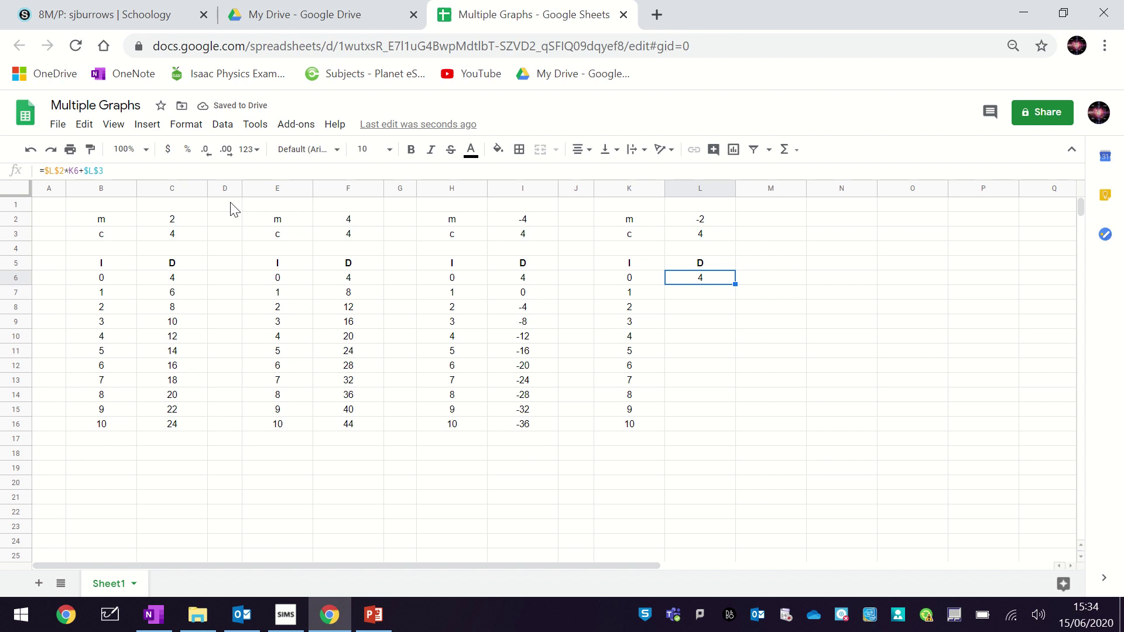
click(54, 171)
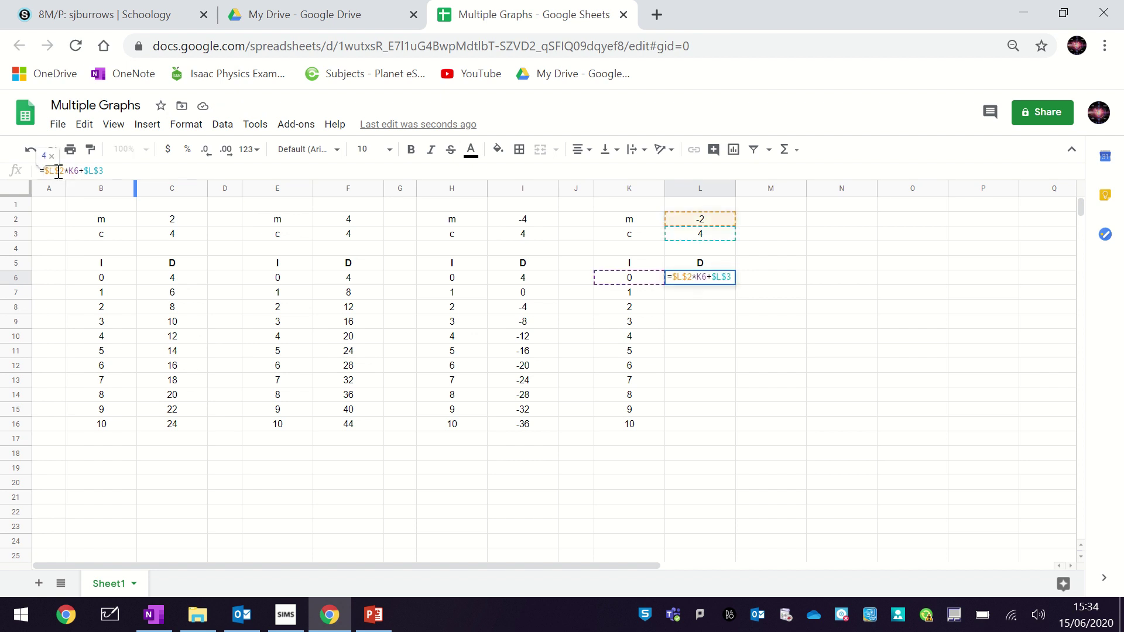
key(BackSpace)
click(58, 171)
key(BackSpace)
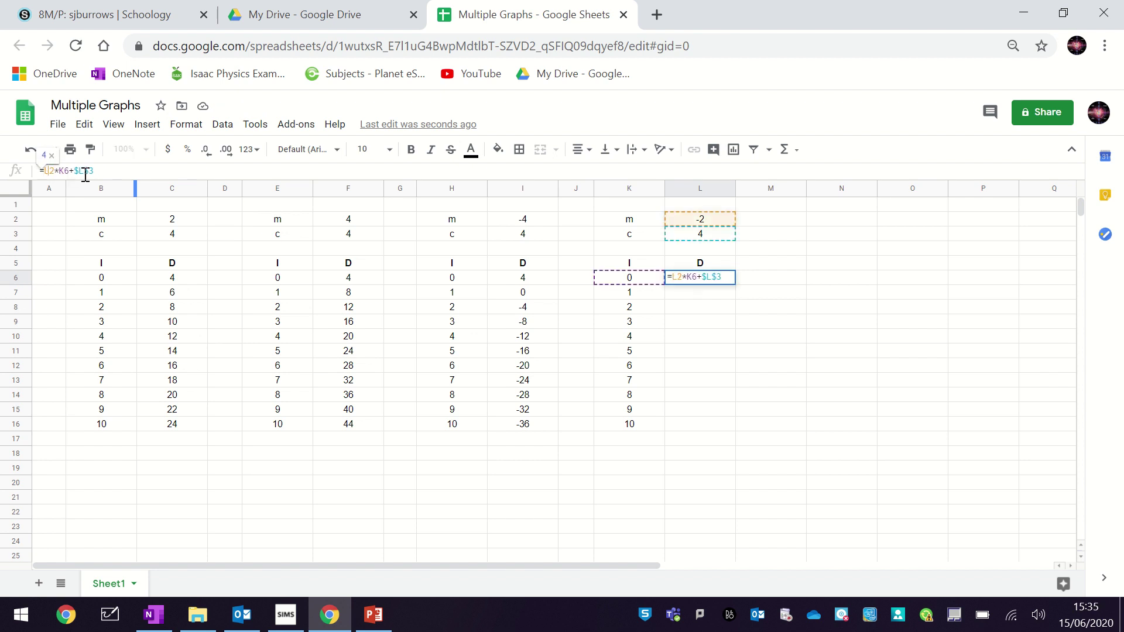
click(82, 171)
key(BackSpace)
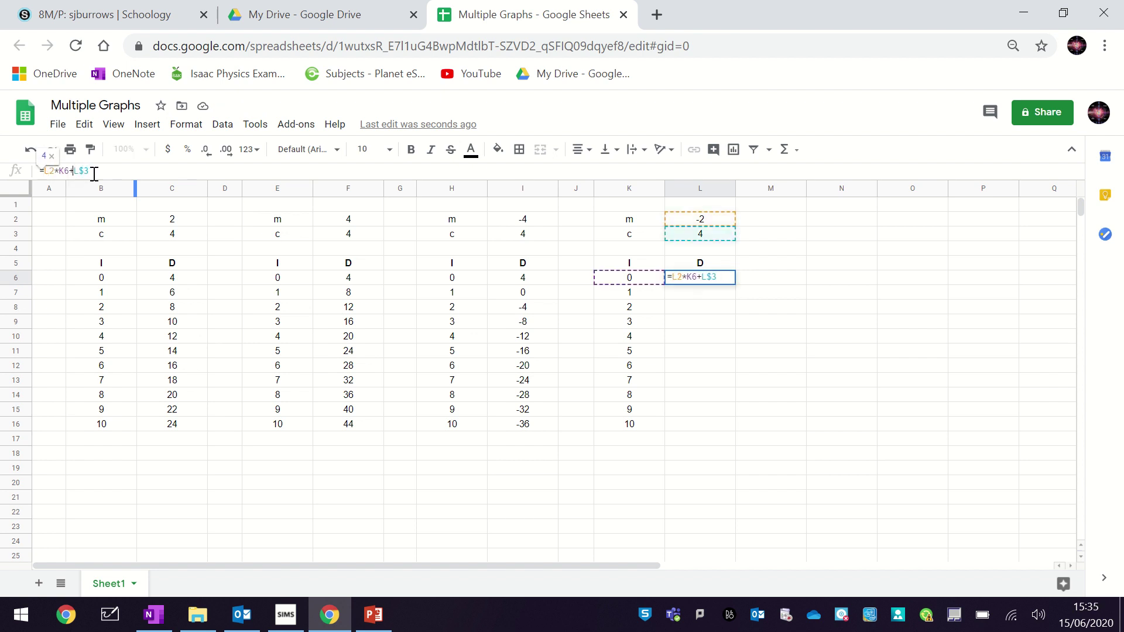
key(Right)
key(Delete)
click(711, 281)
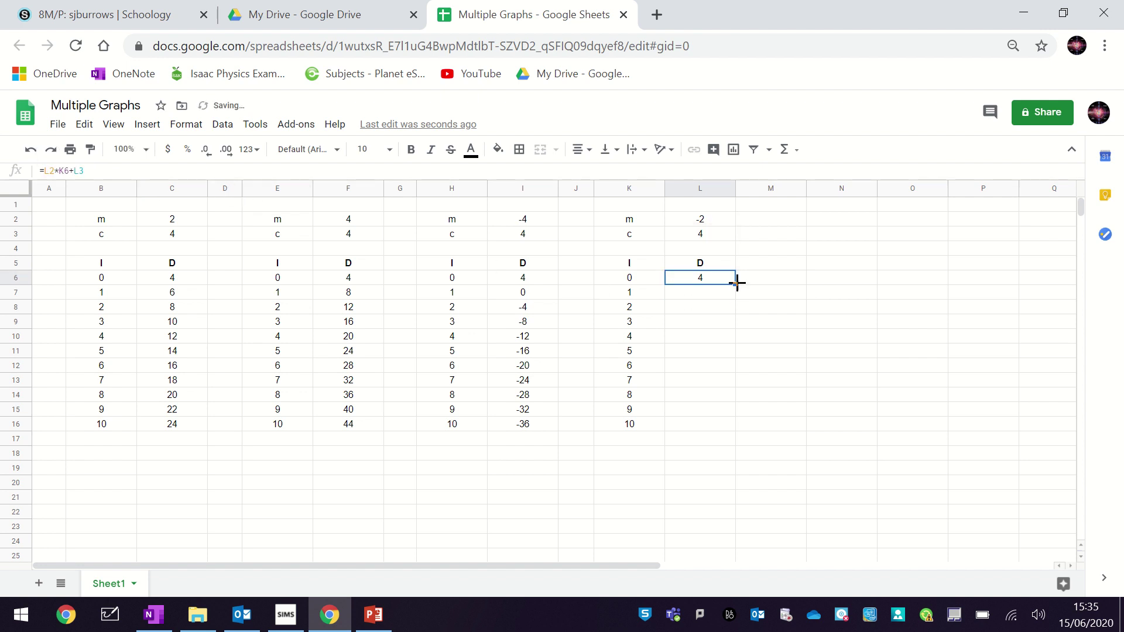
Step: Fill the relative L6 formula down through L16 and inspect the formulas in L11, L6 and L7
drag(737, 282, 737, 426)
click(740, 369)
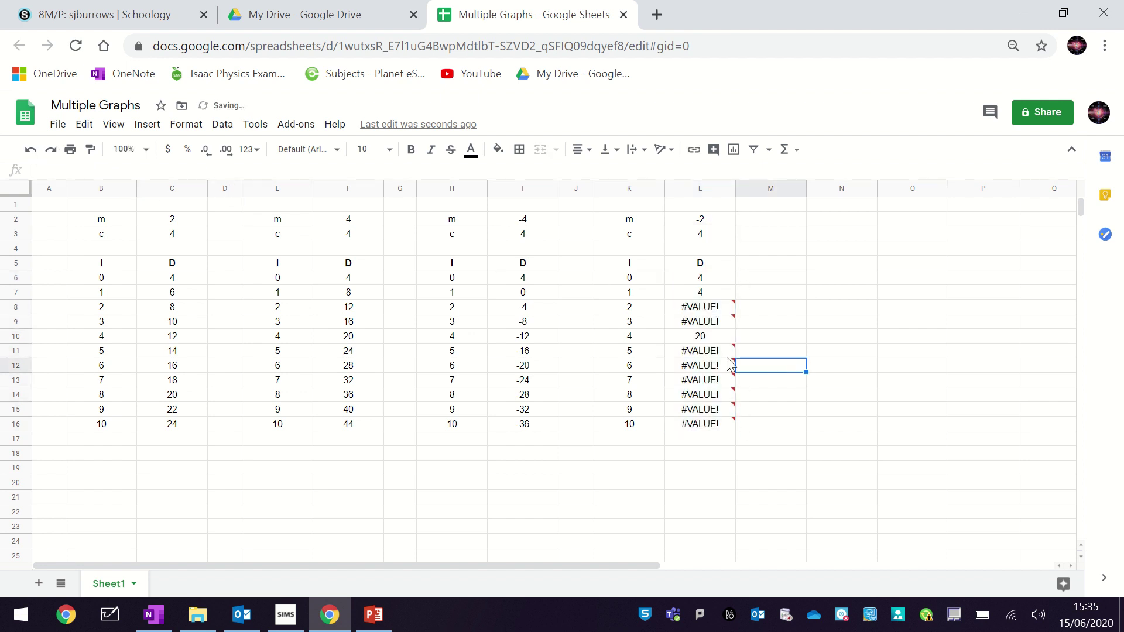
click(702, 350)
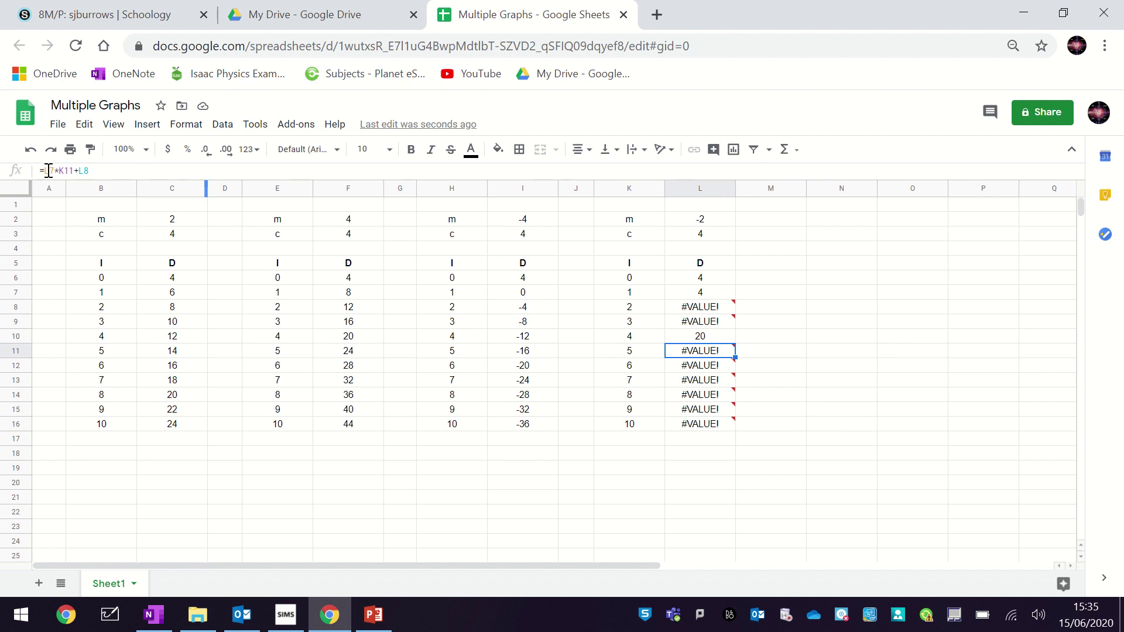
click(702, 280)
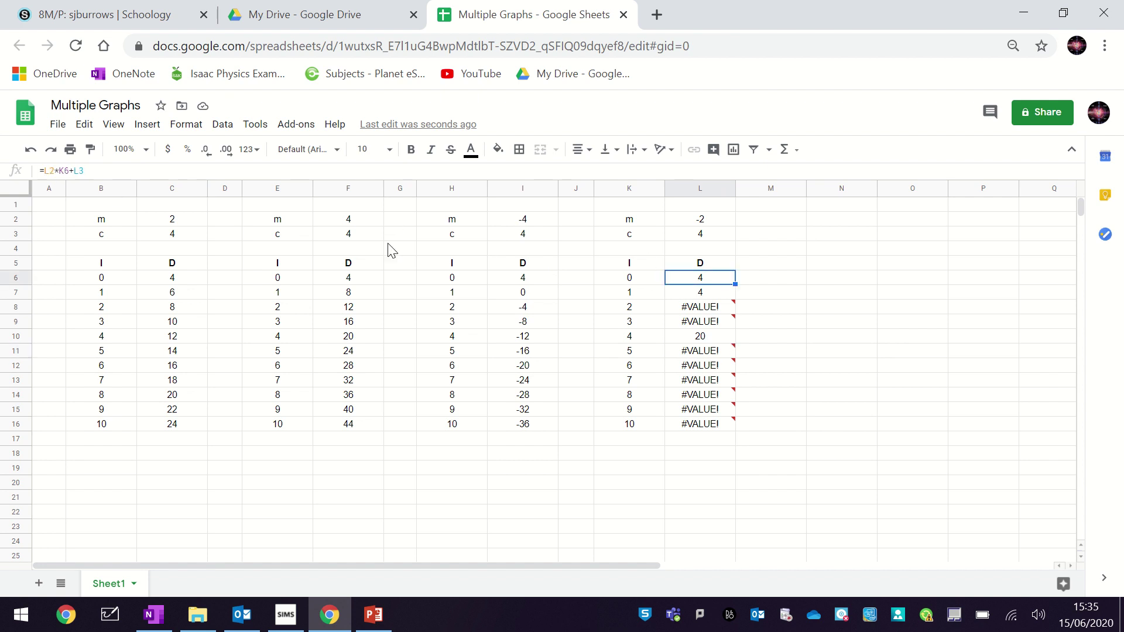
click(723, 296)
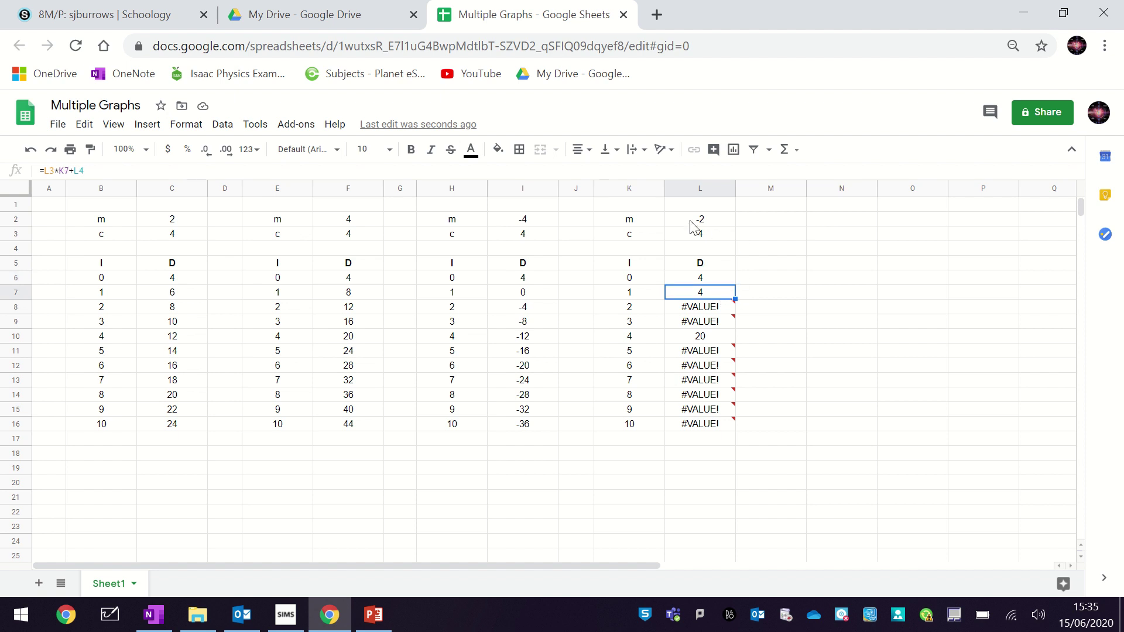
Step: Restore the absolute m and c references in L6 by changing the formula to =$L$2*K6+$L$3
click(715, 280)
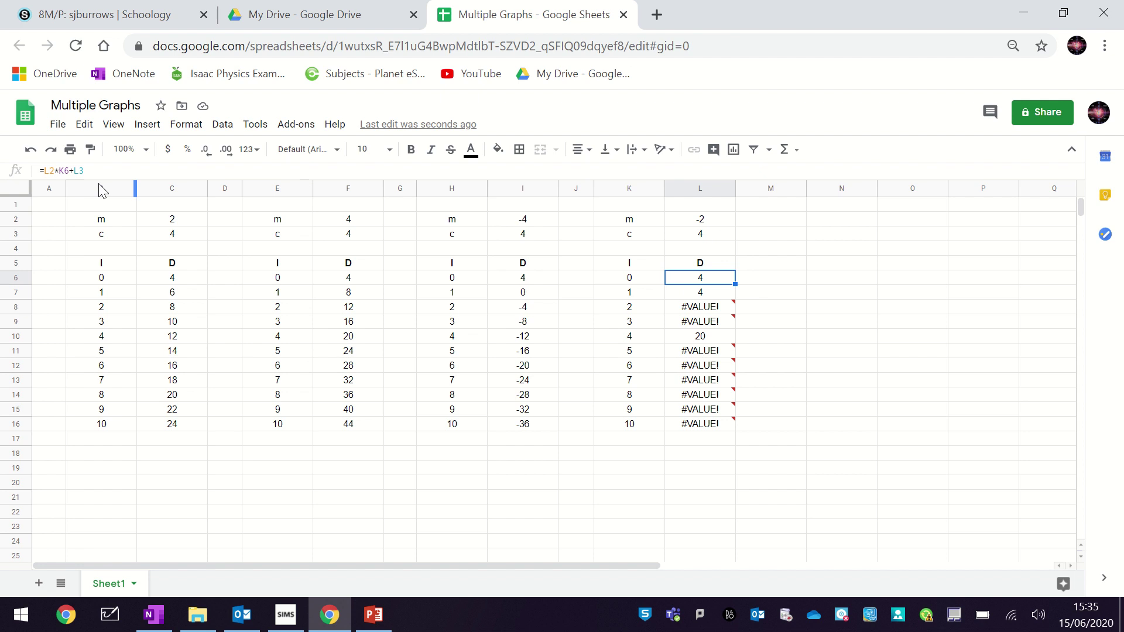
click(49, 170)
text($)
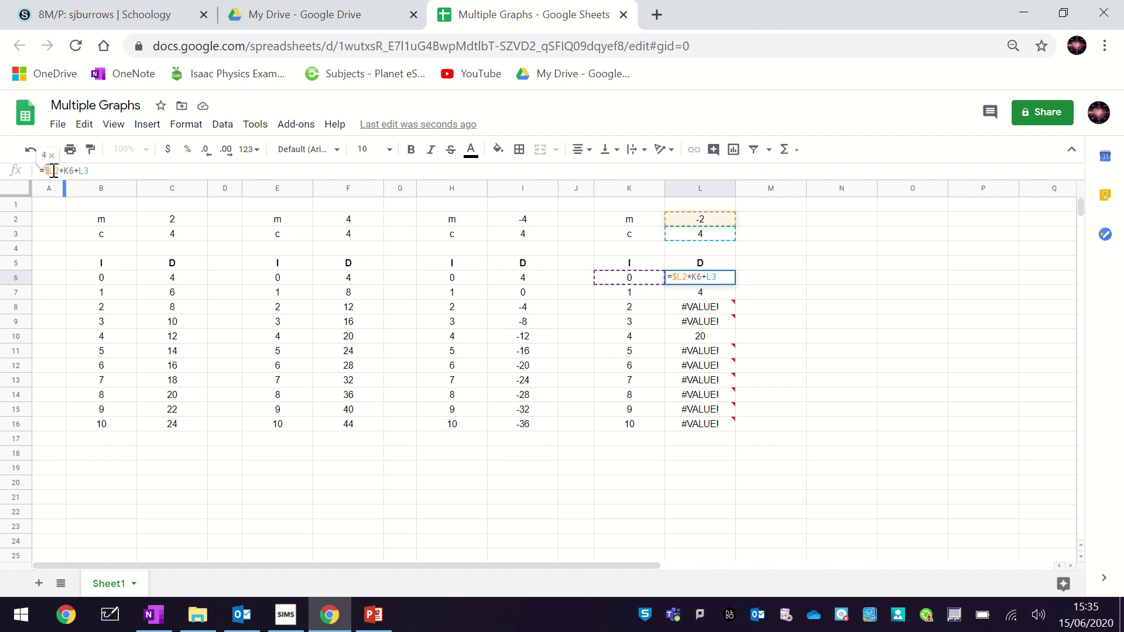
click(55, 170)
text($)
click(85, 170)
text($)
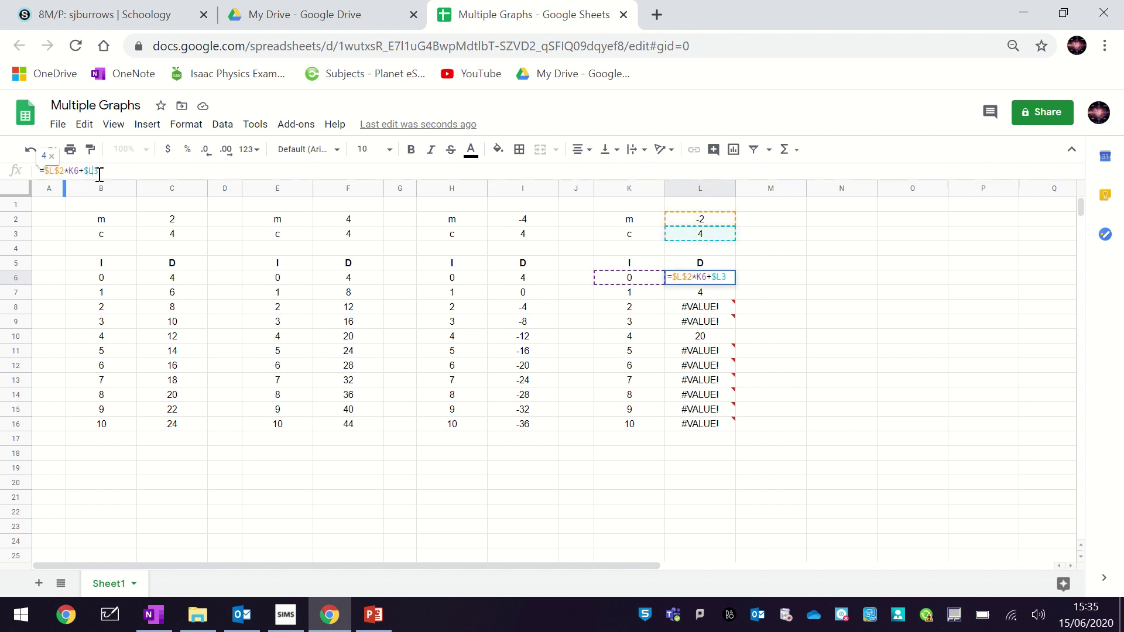
key(Return)
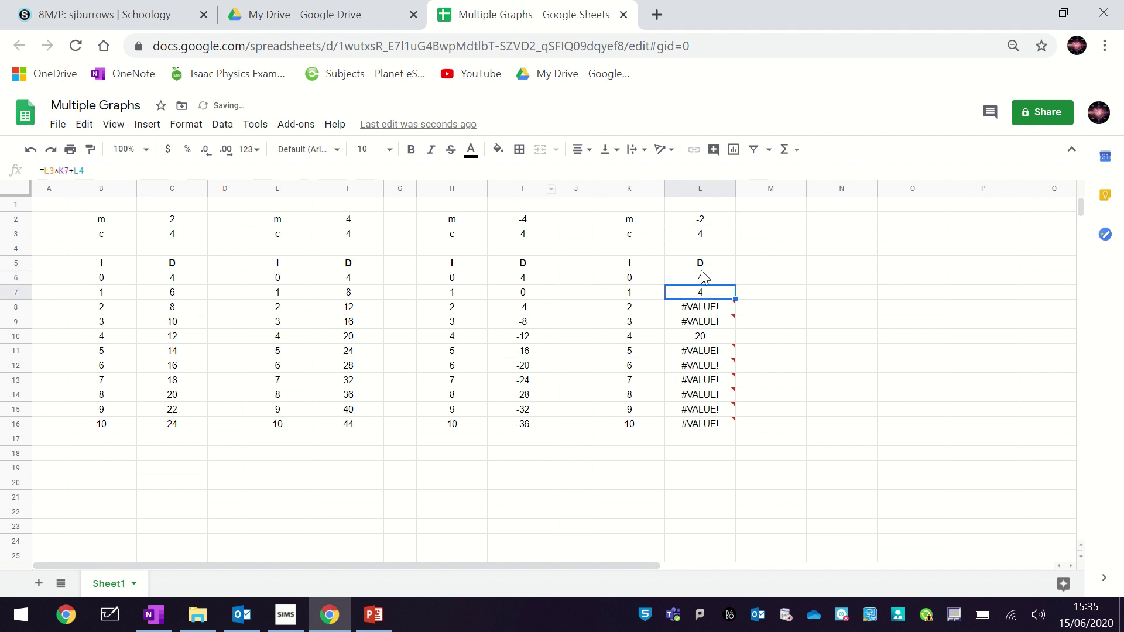
Step: Fill the absolute-reference formula from L6 down through L16, replacing the earlier copies
click(703, 276)
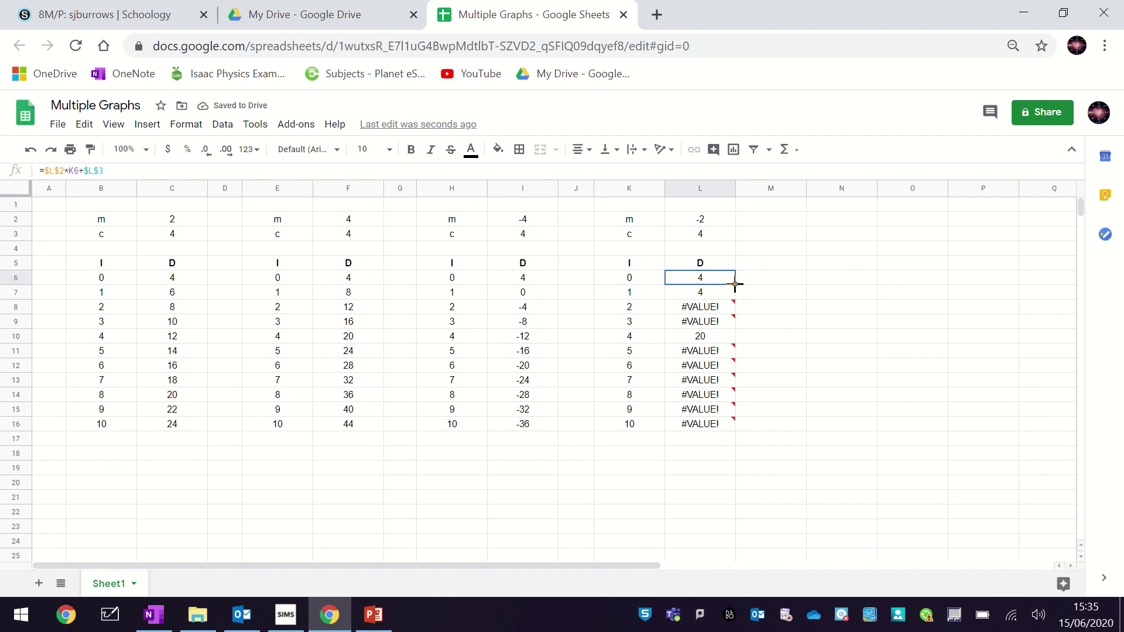
drag(737, 287, 729, 430)
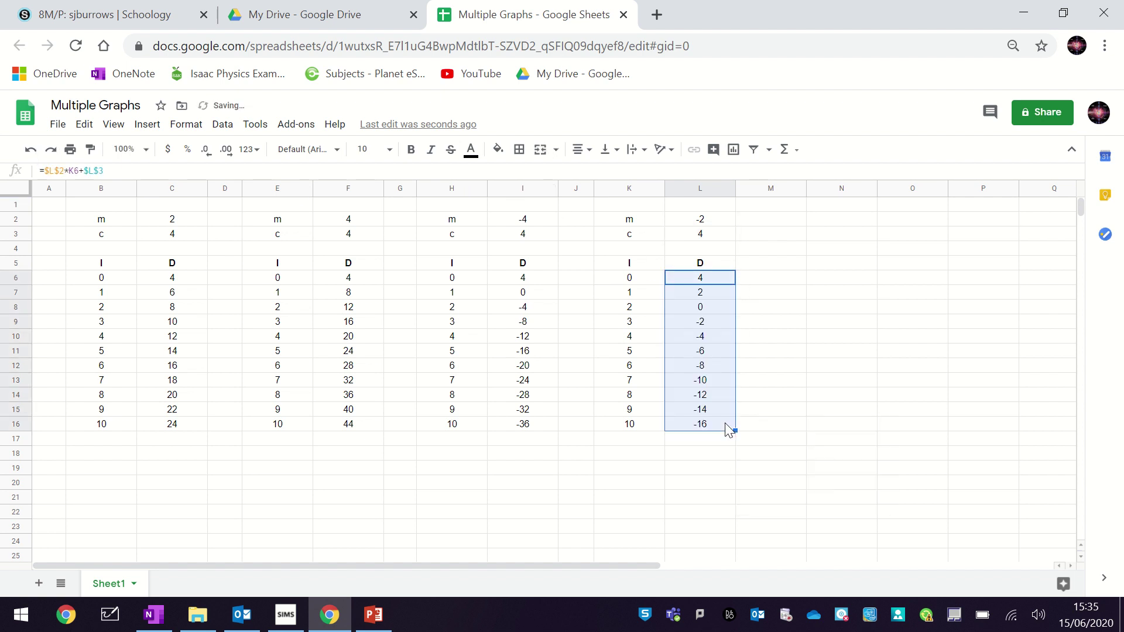
click(790, 384)
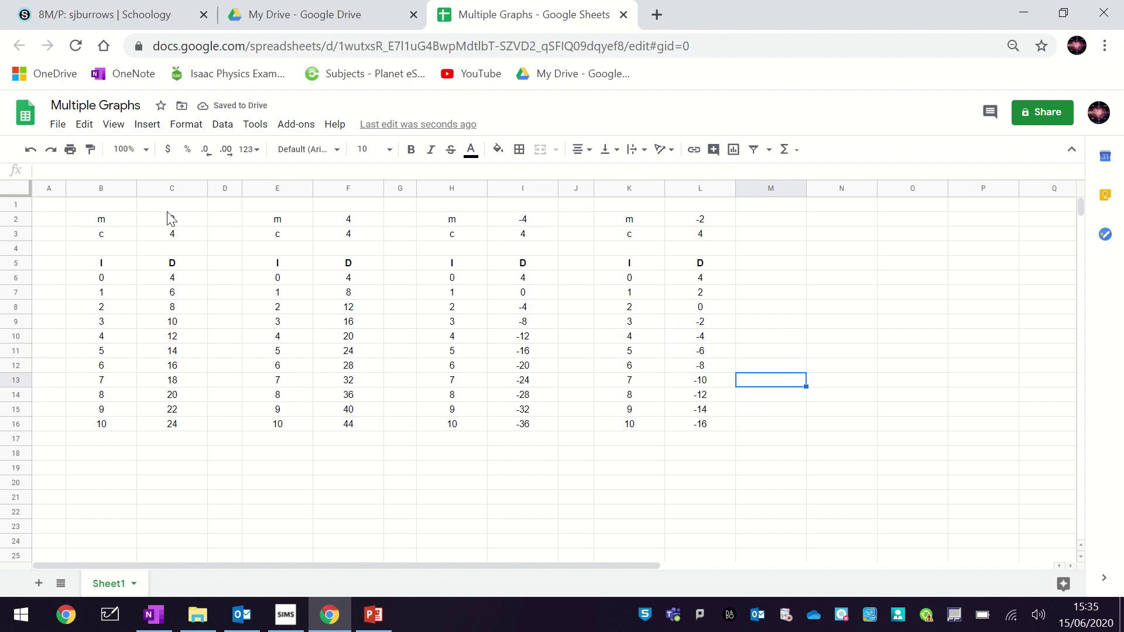
click(850, 277)
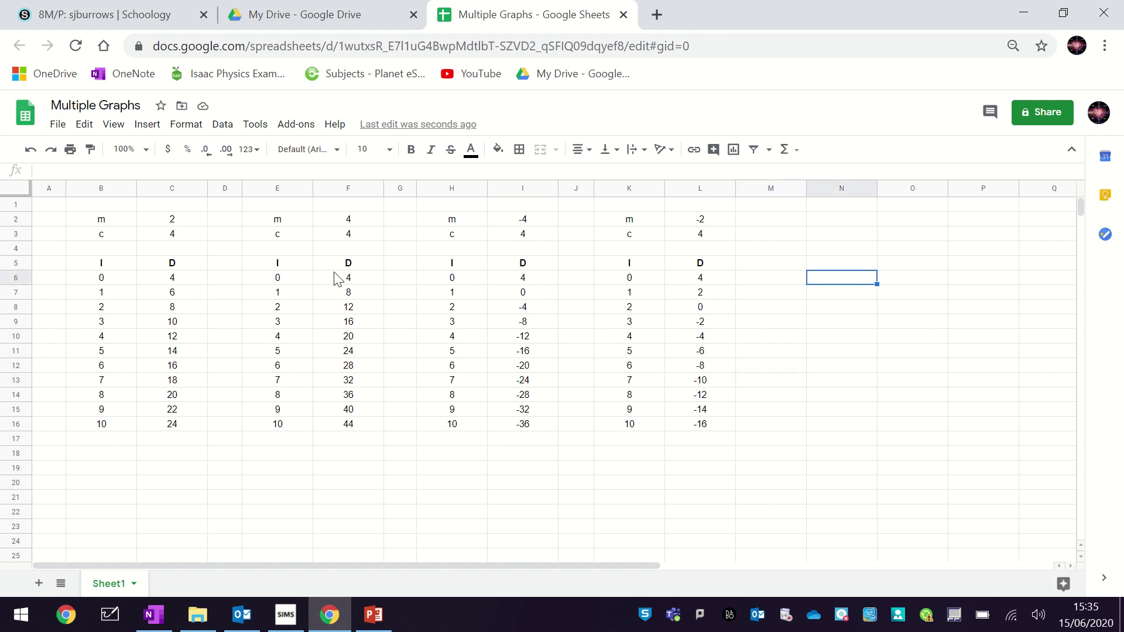
Step: Narrow the spacer columns D and A and the first table's columns B and C
drag(241, 193, 221, 193)
drag(67, 188, 51, 188)
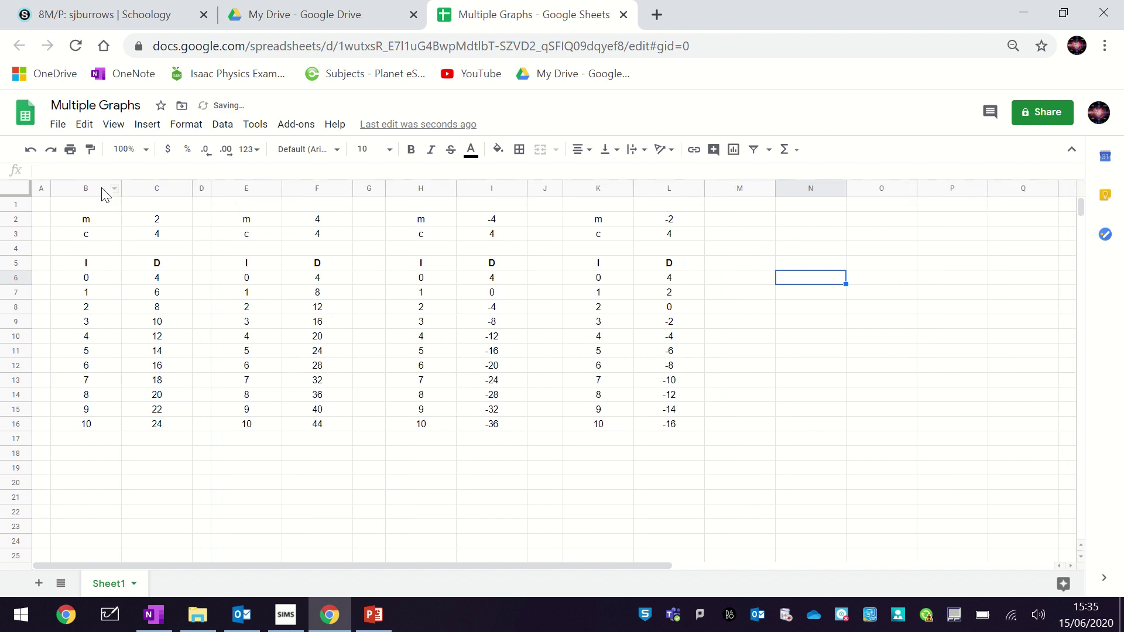
click(111, 188)
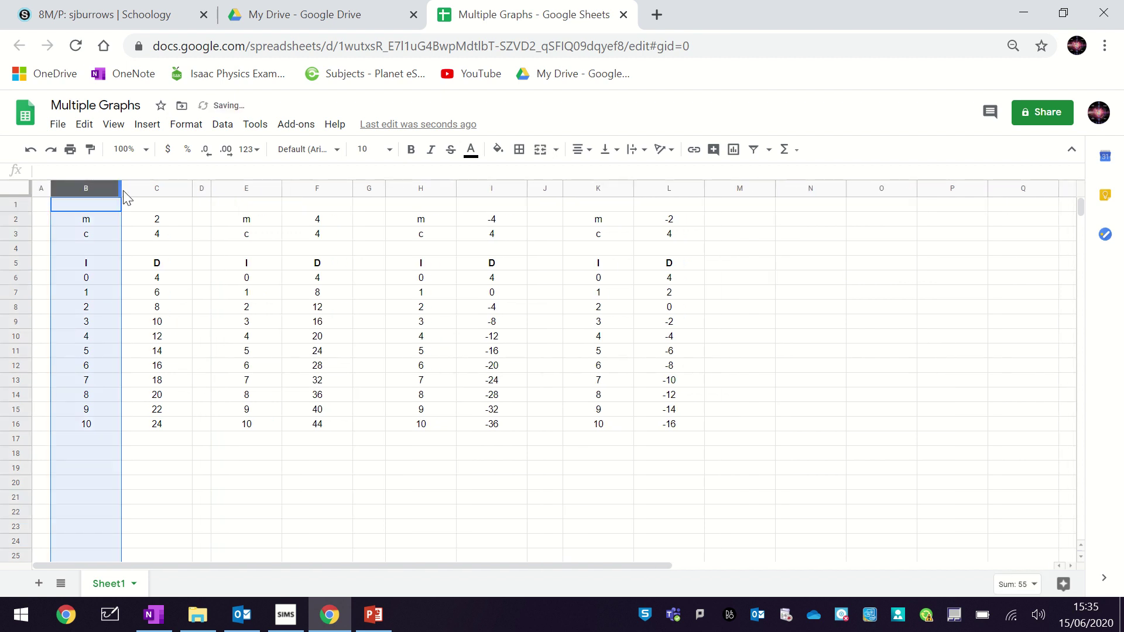
drag(121, 190, 103, 190)
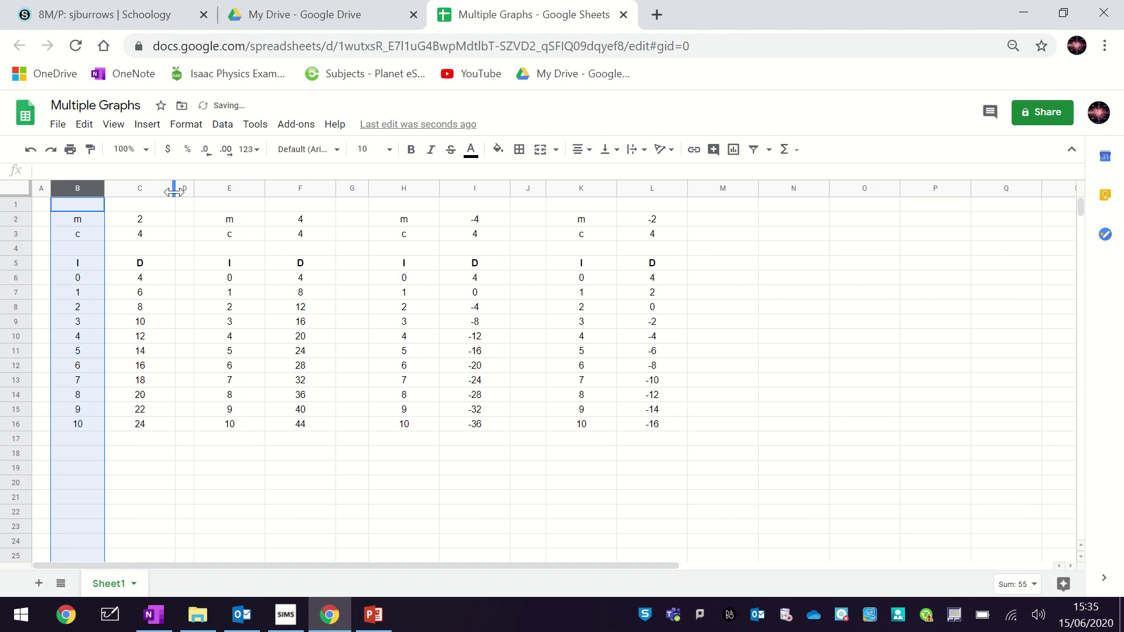
drag(174, 191, 150, 190)
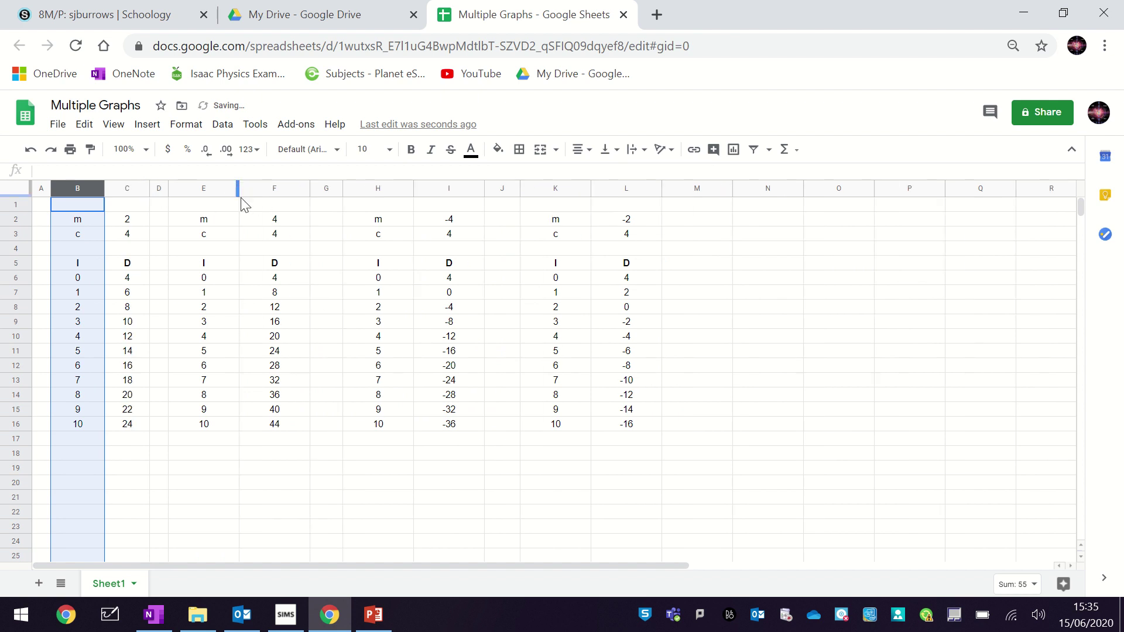
Step: Narrow the second table's columns E and F and the third table's I column, column H
drag(238, 197, 214, 191)
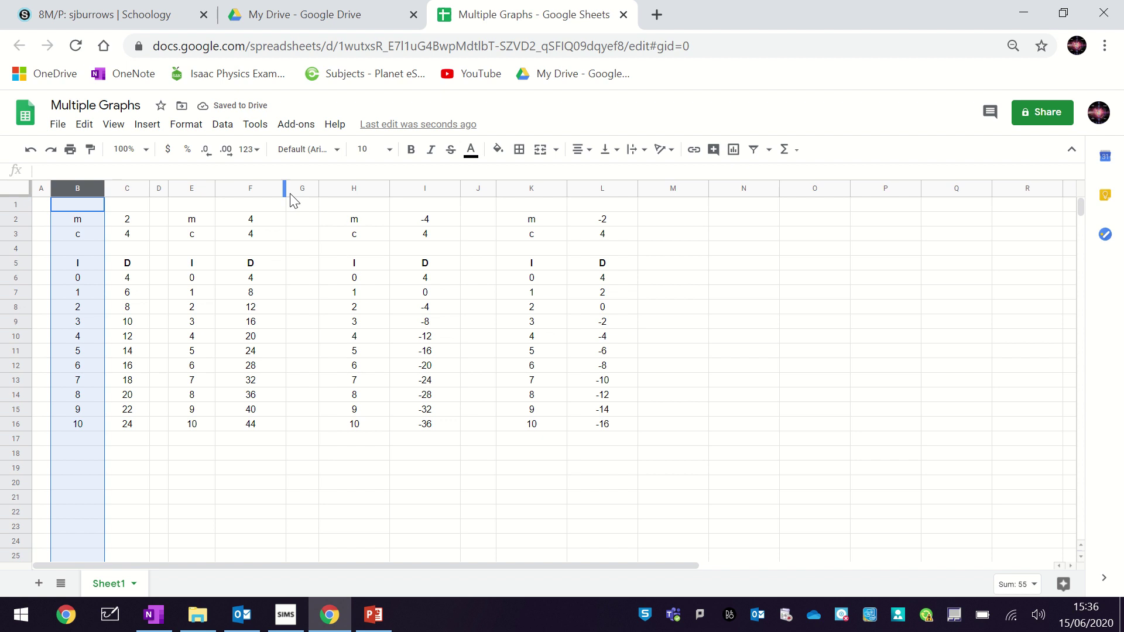
drag(287, 189, 252, 189)
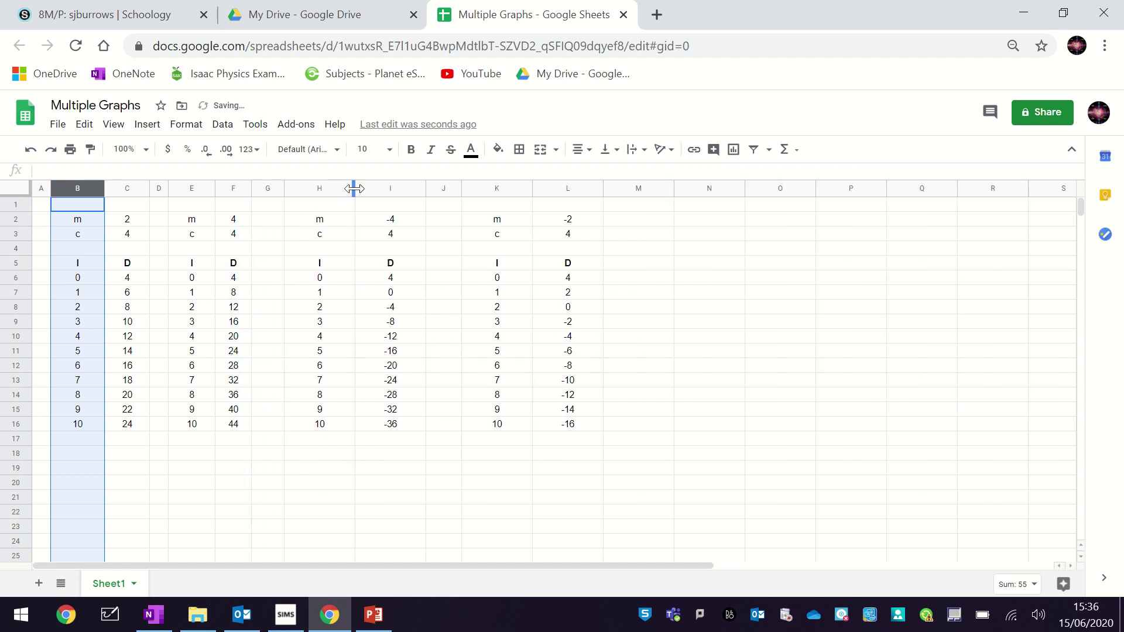
drag(354, 188, 323, 188)
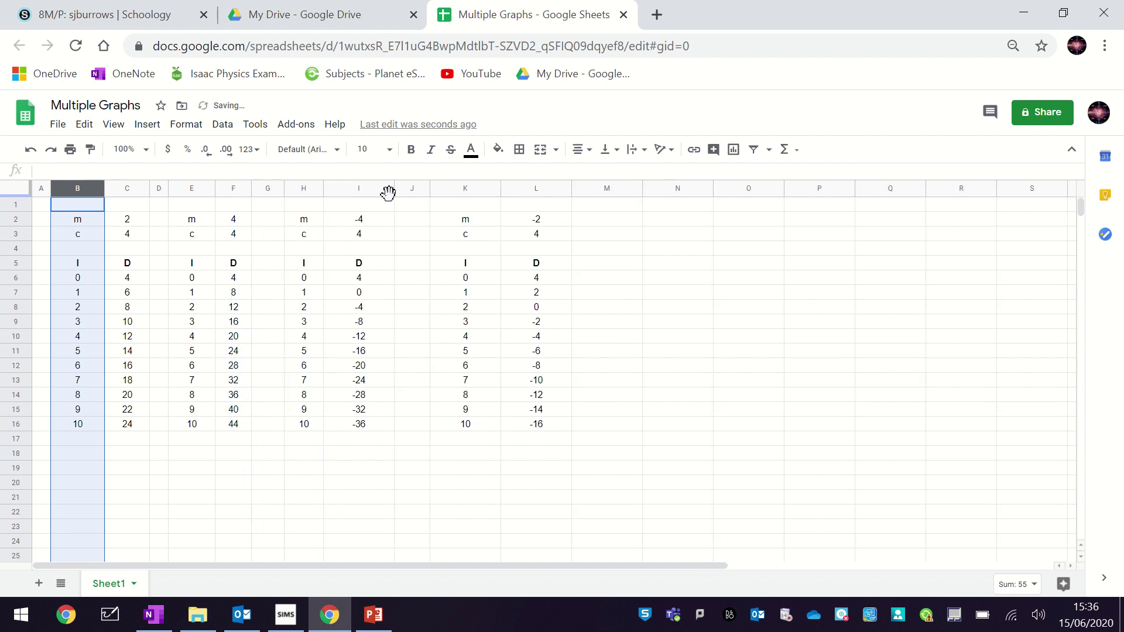
right_click(389, 189)
key(Escape)
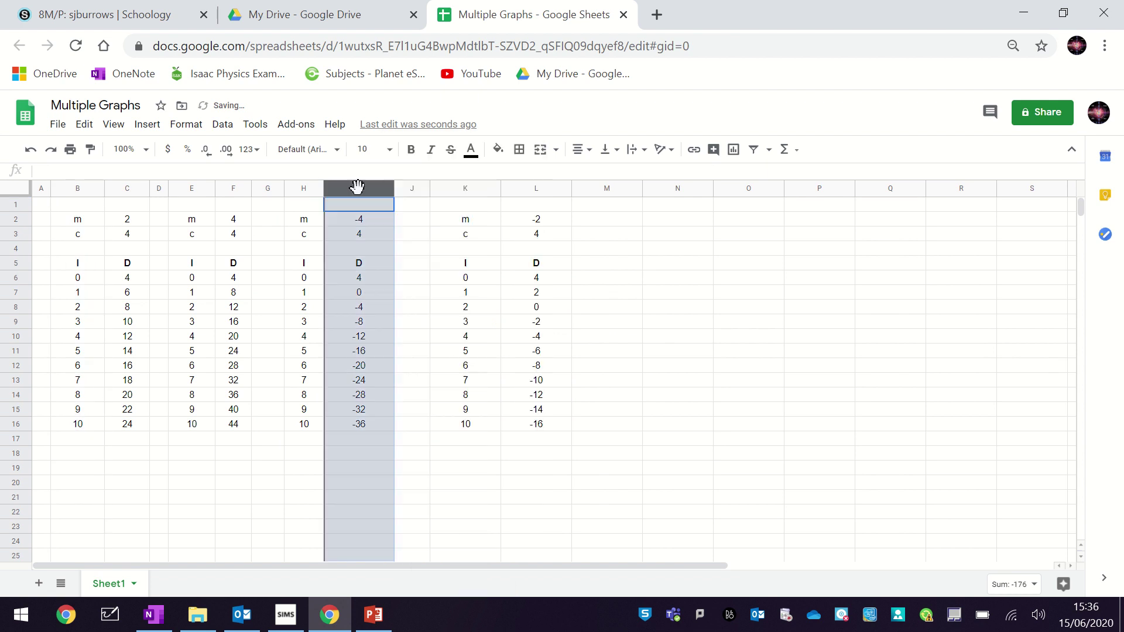
click(451, 286)
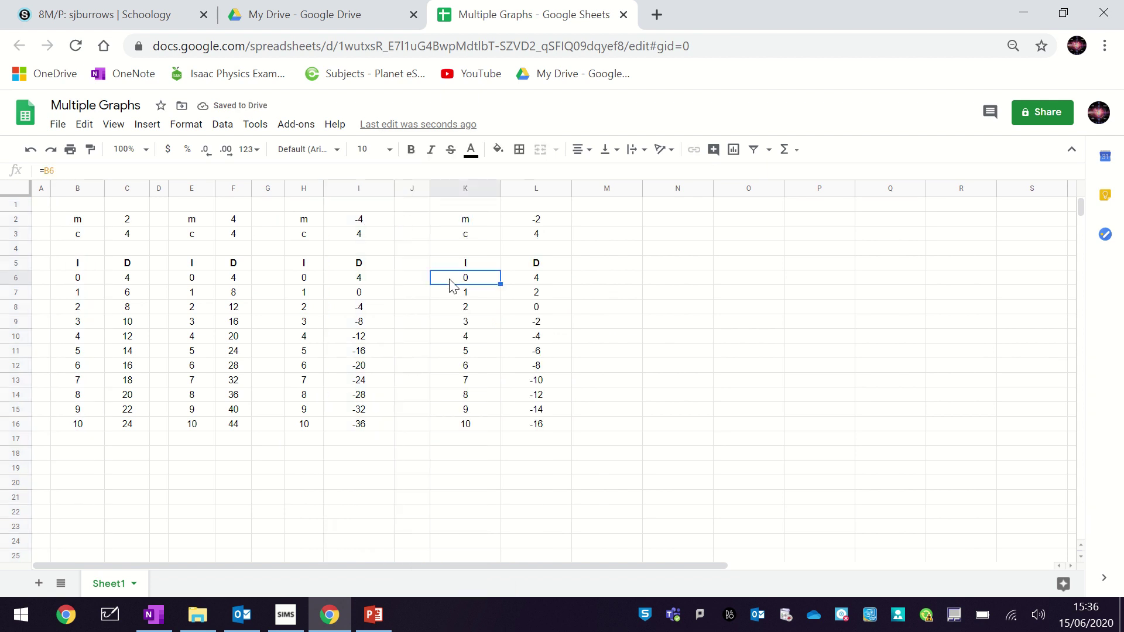
Step: Insert a chart and move it down and across so the first three tables stay uncovered
click(608, 293)
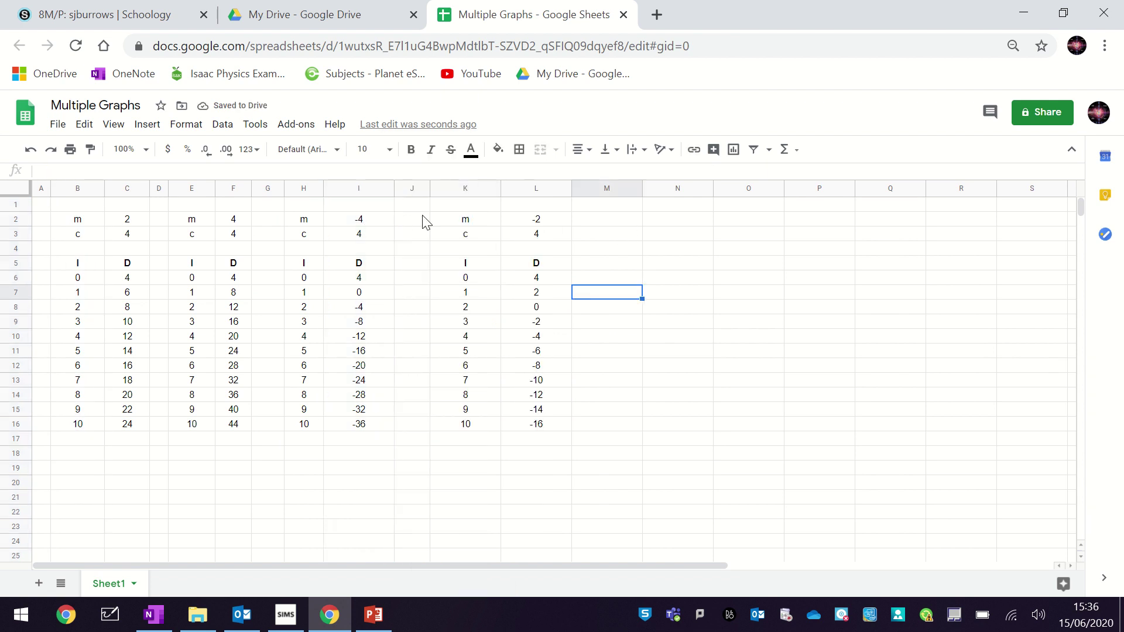
click(147, 124)
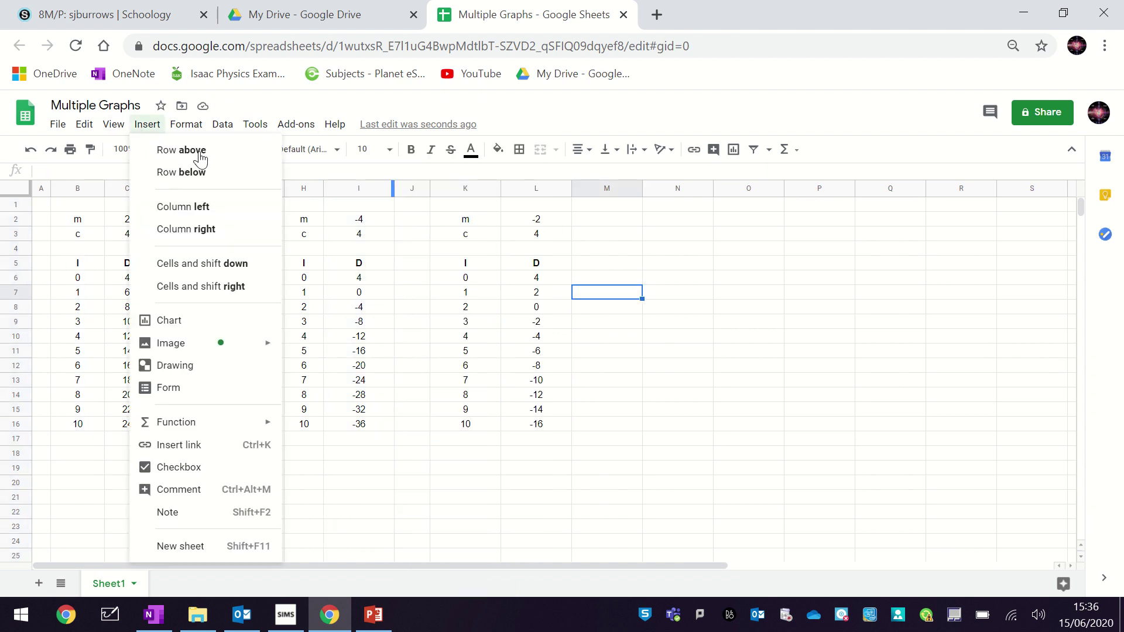
click(238, 322)
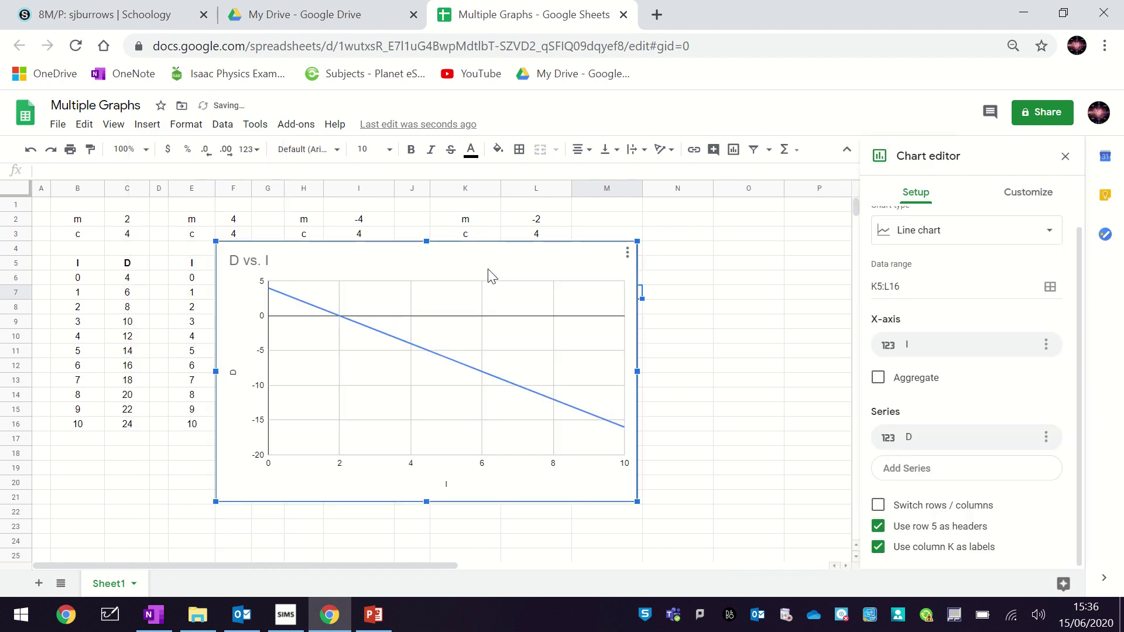
drag(490, 276, 790, 324)
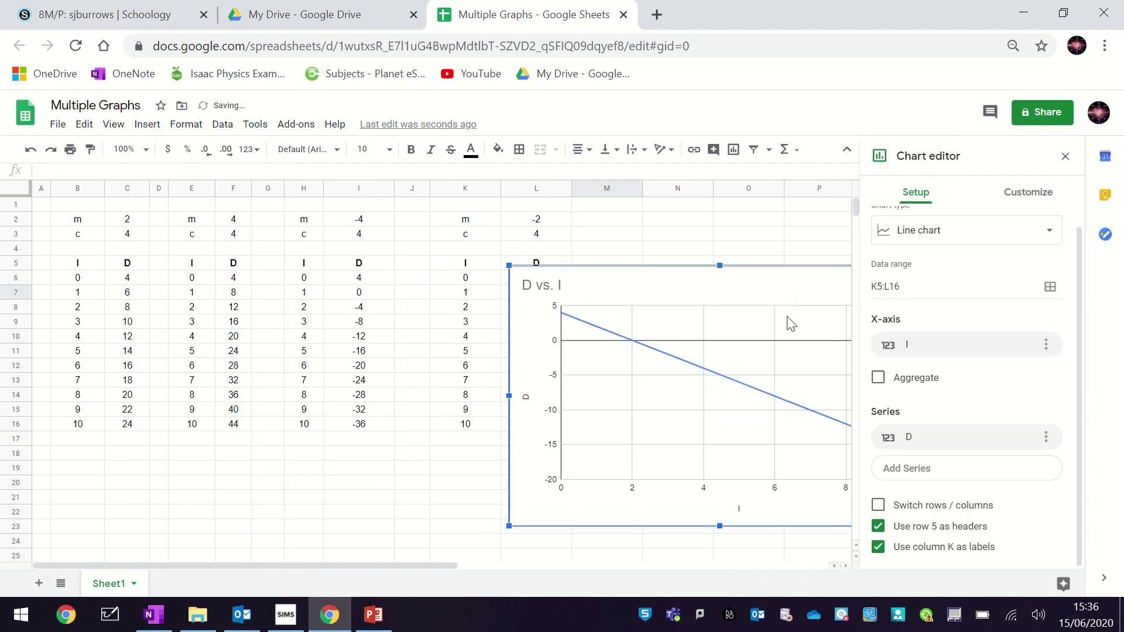
Step: Change the D vs. I chart from a line chart to a scatter chart
click(931, 240)
scroll(939, 372, down, 4)
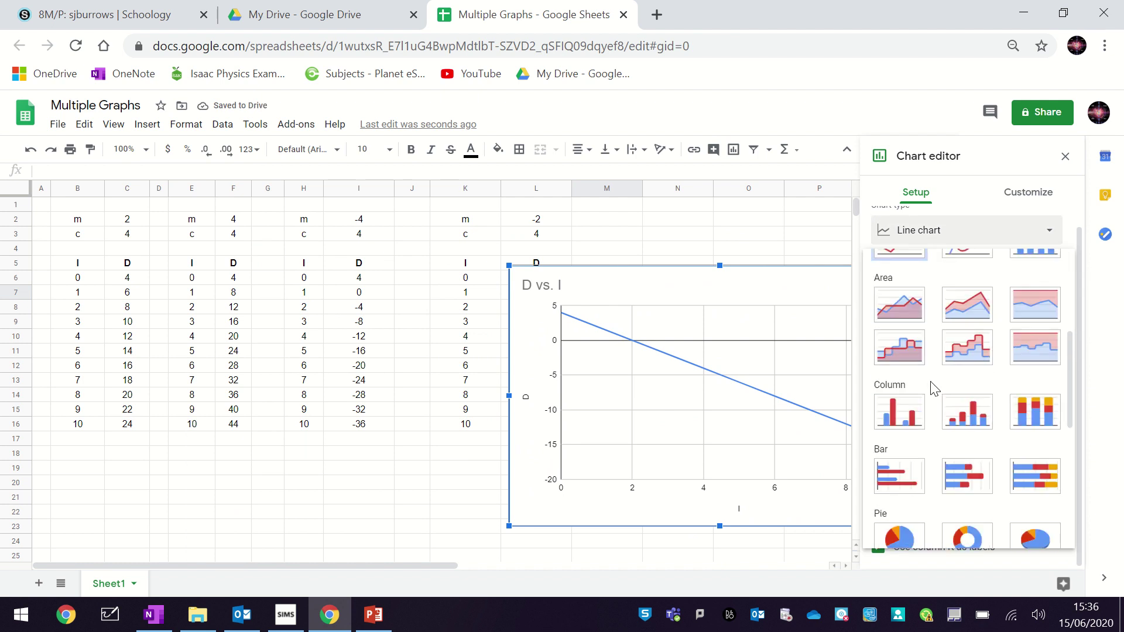
scroll(939, 376, down, 5)
click(902, 387)
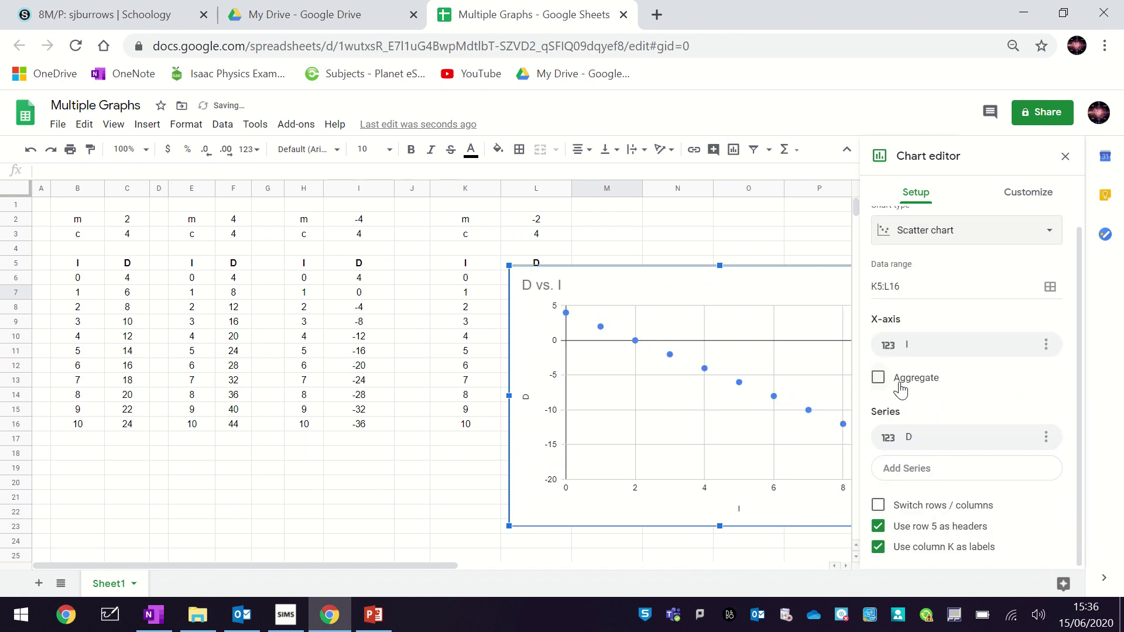
Step: Clear the scatter chart's data range and try to replace it with the first table's values, B6:C16
click(908, 291)
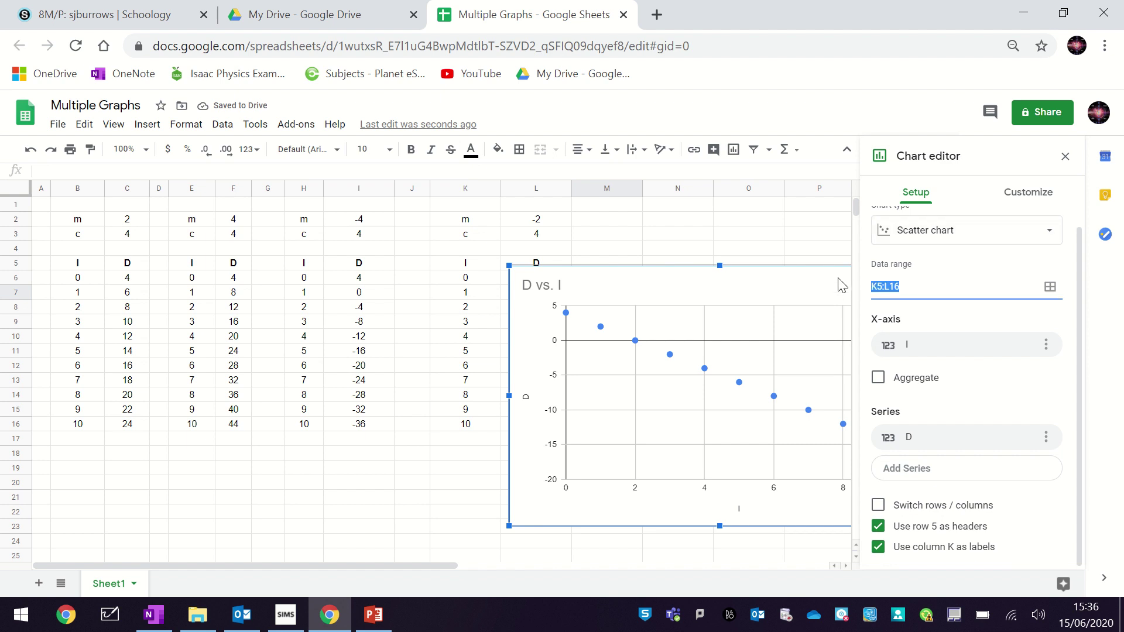
key(BackSpace)
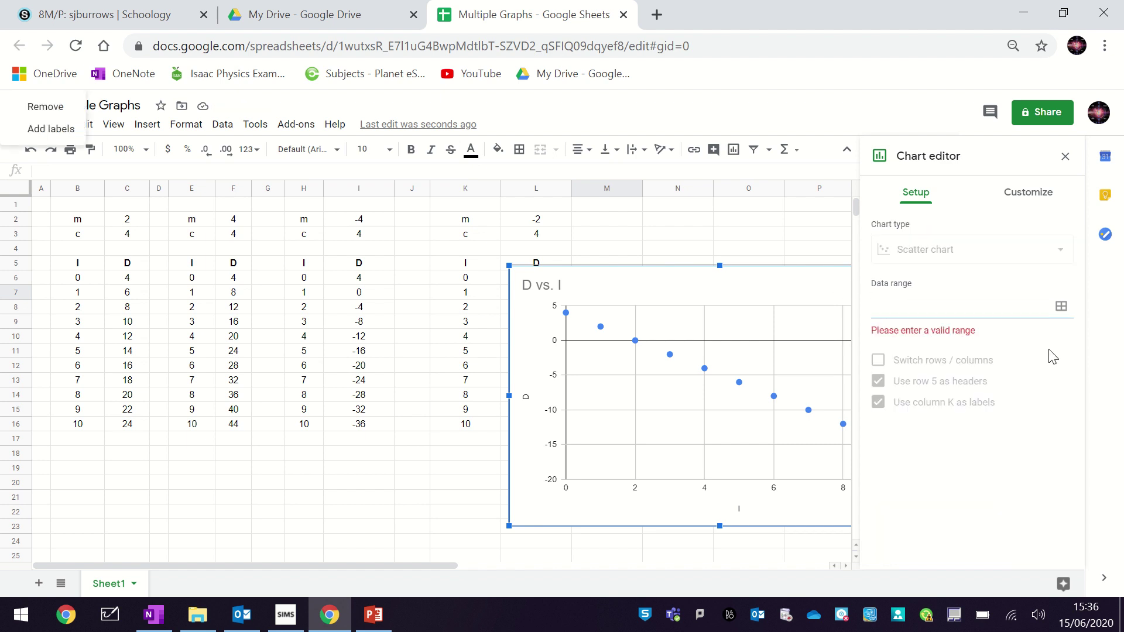
click(782, 286)
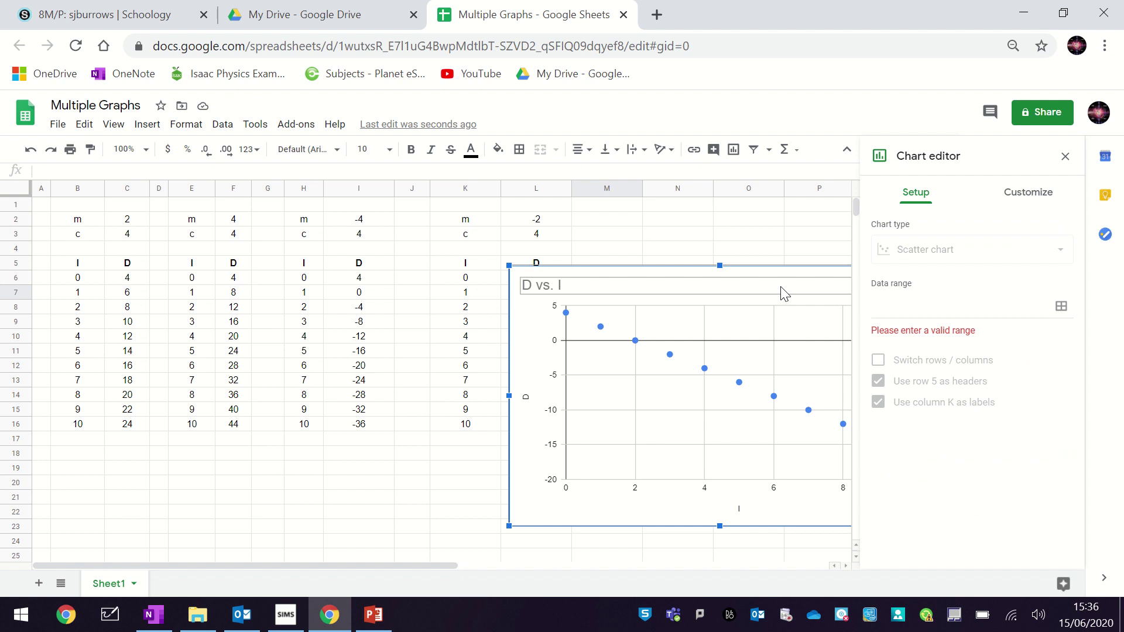
click(876, 272)
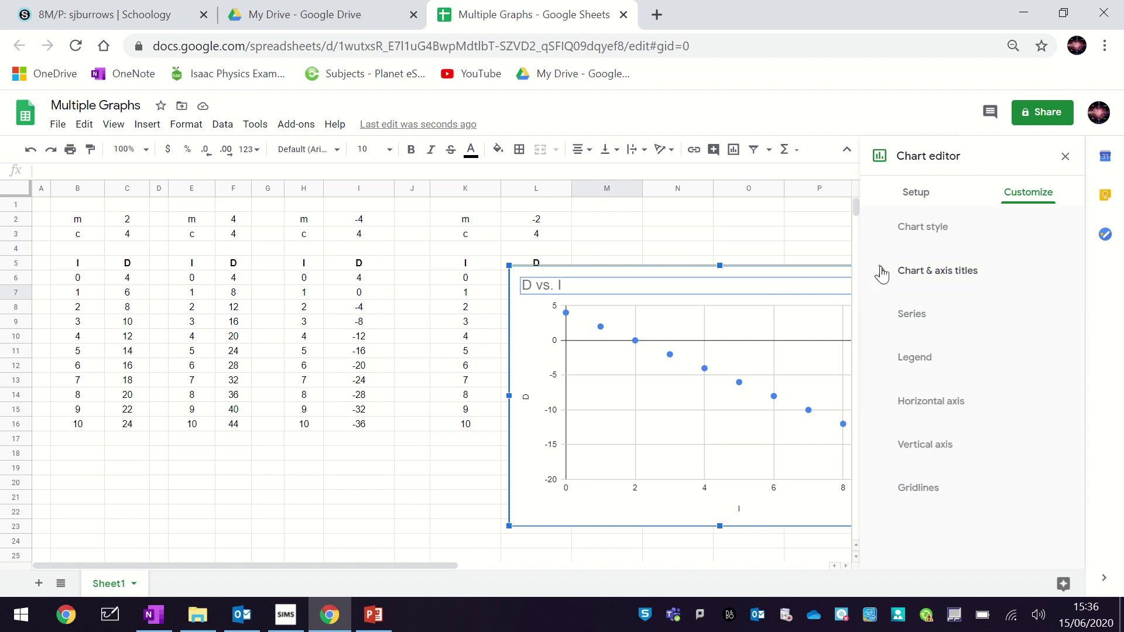
click(922, 202)
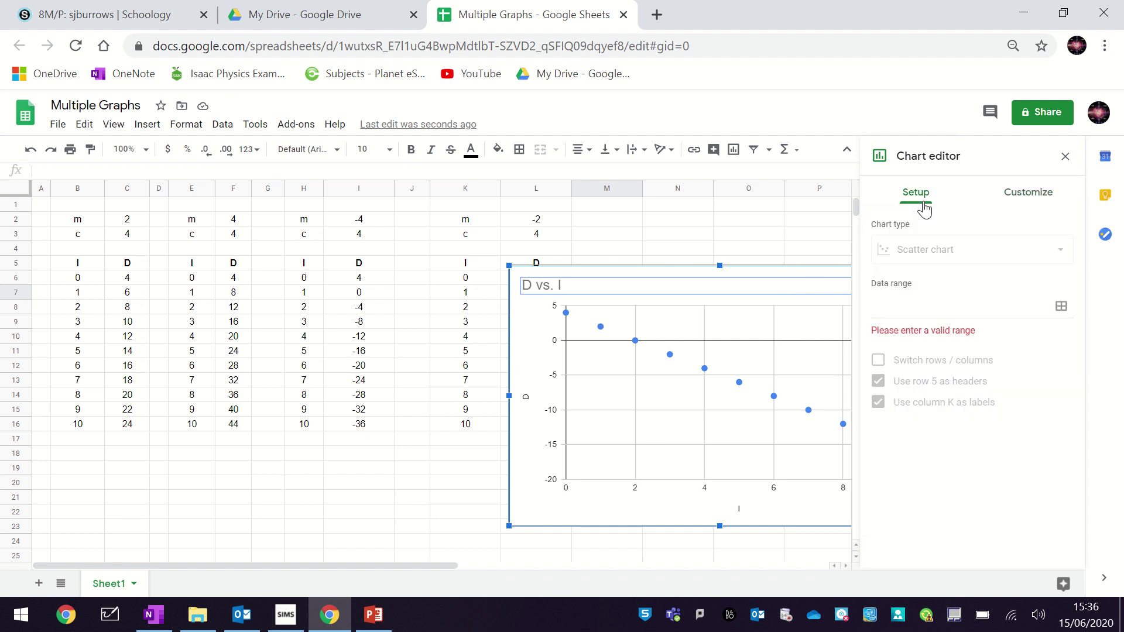
click(923, 303)
drag(97, 281, 124, 433)
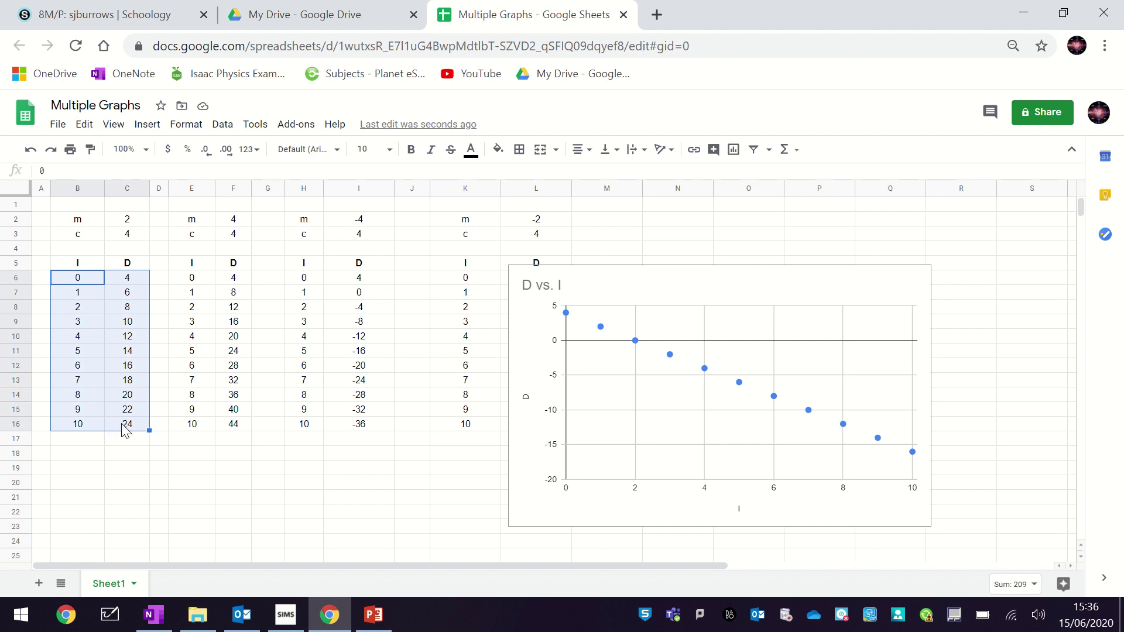
Step: Set the scatter chart's X-axis range to the first table's I values, B6:B16
double_click(769, 299)
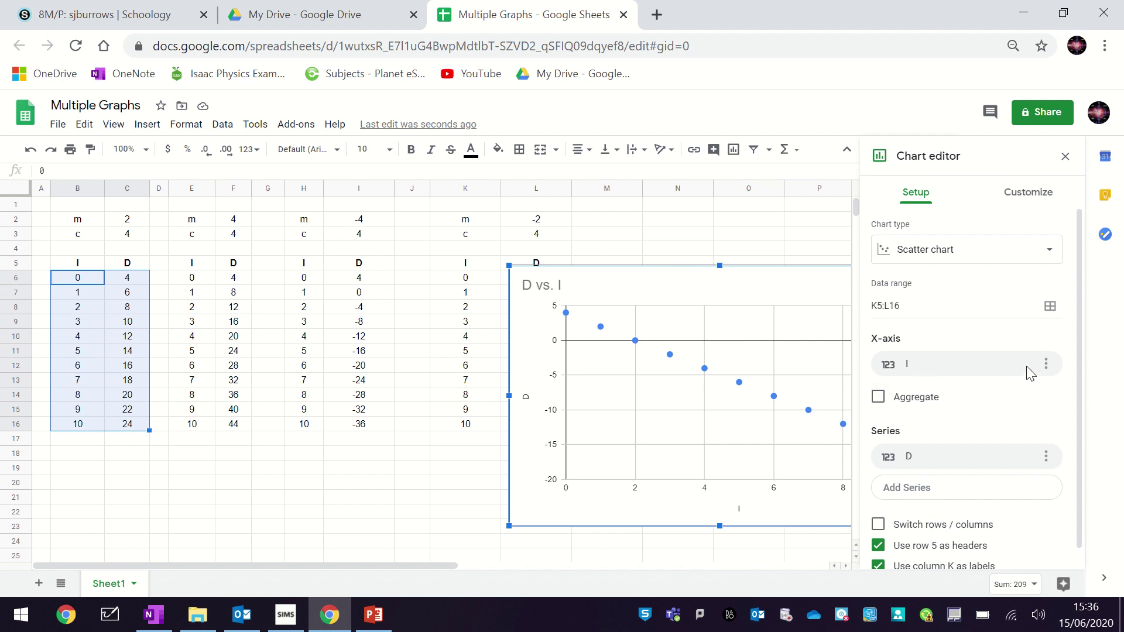
click(966, 365)
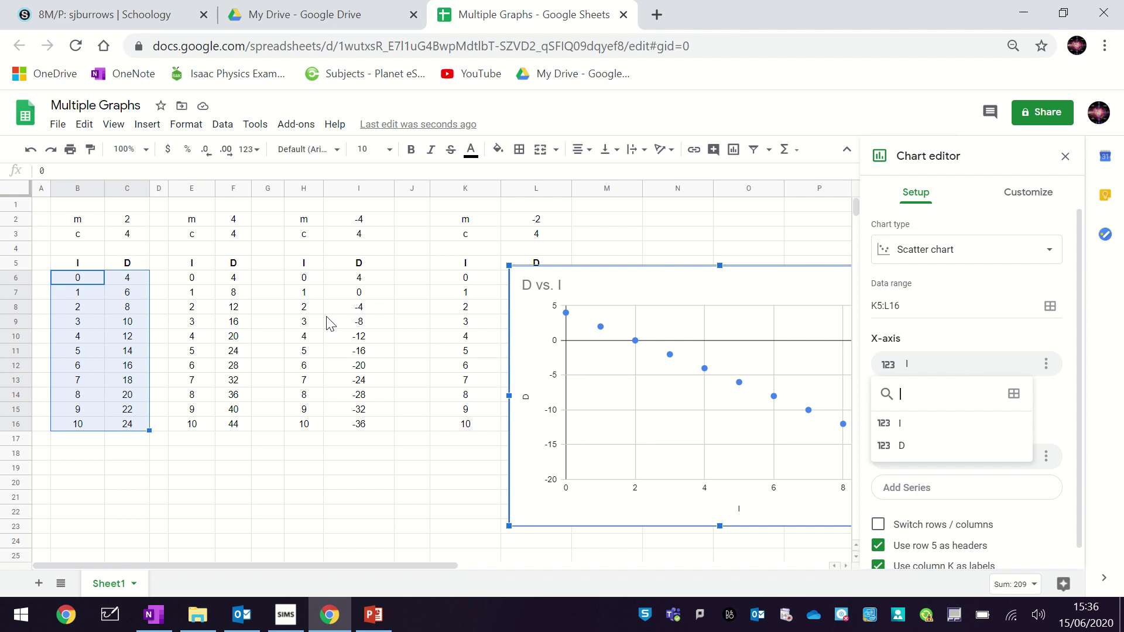
click(1014, 392)
click(504, 339)
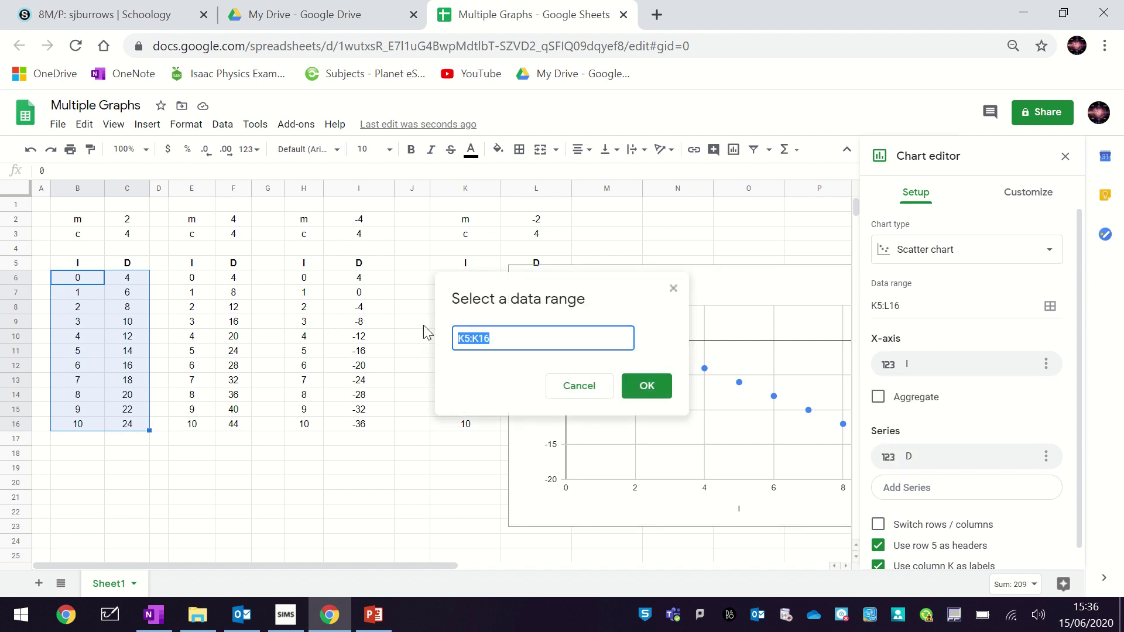
key(BackSpace)
click(78, 280)
drag(77, 280, 97, 425)
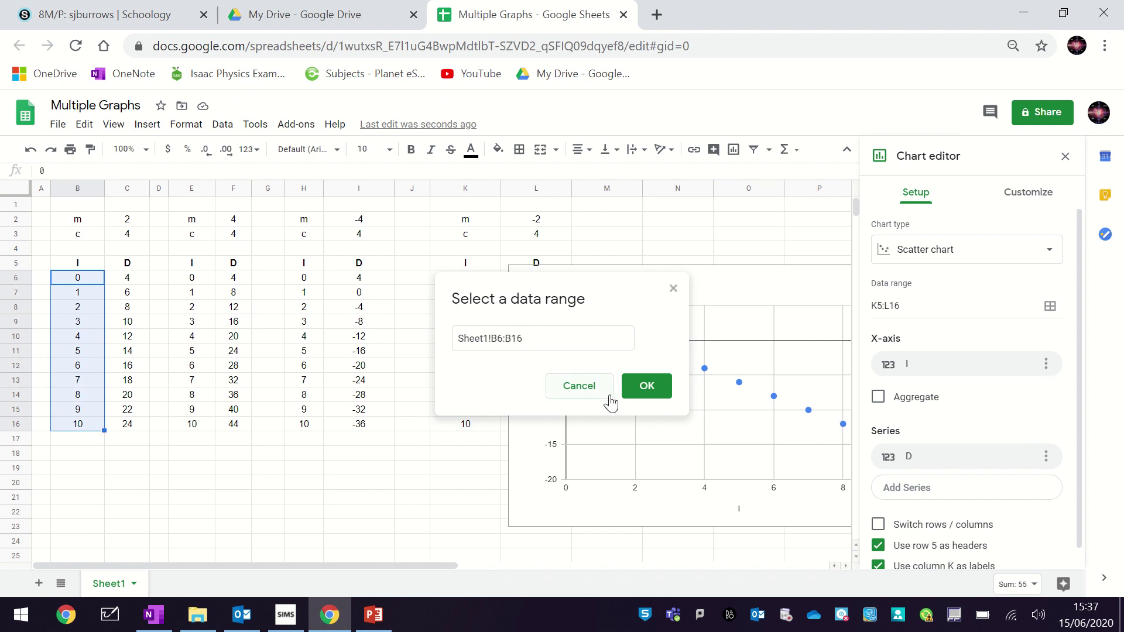
click(648, 396)
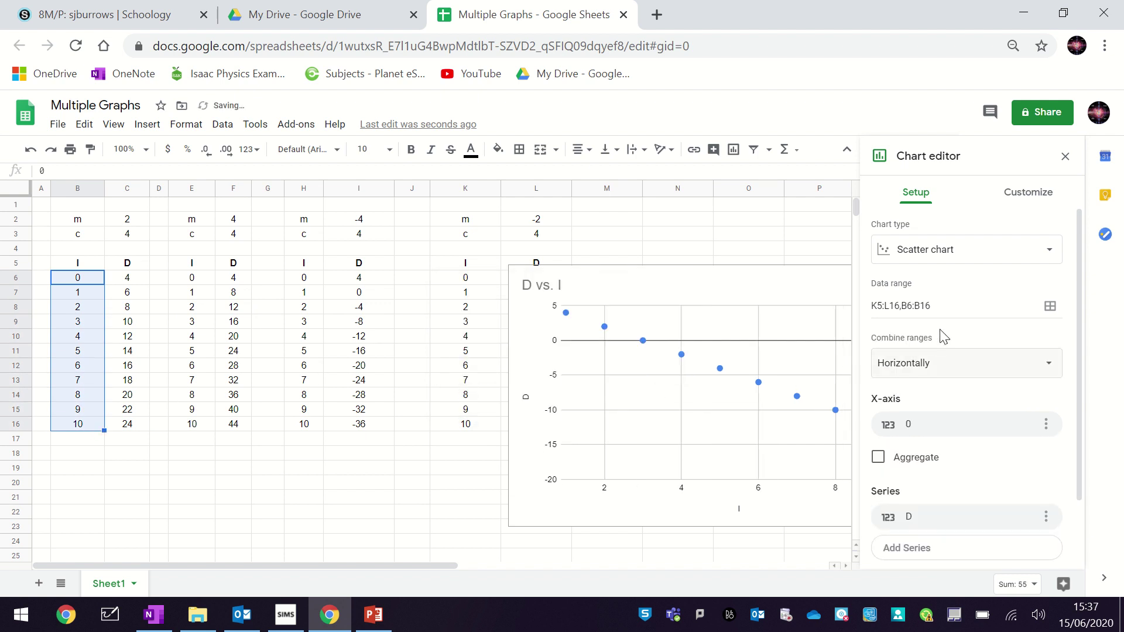
Step: Remove K5:L16 from the chart's data range, keeping only B6:B16
click(899, 306)
drag(900, 305, 863, 316)
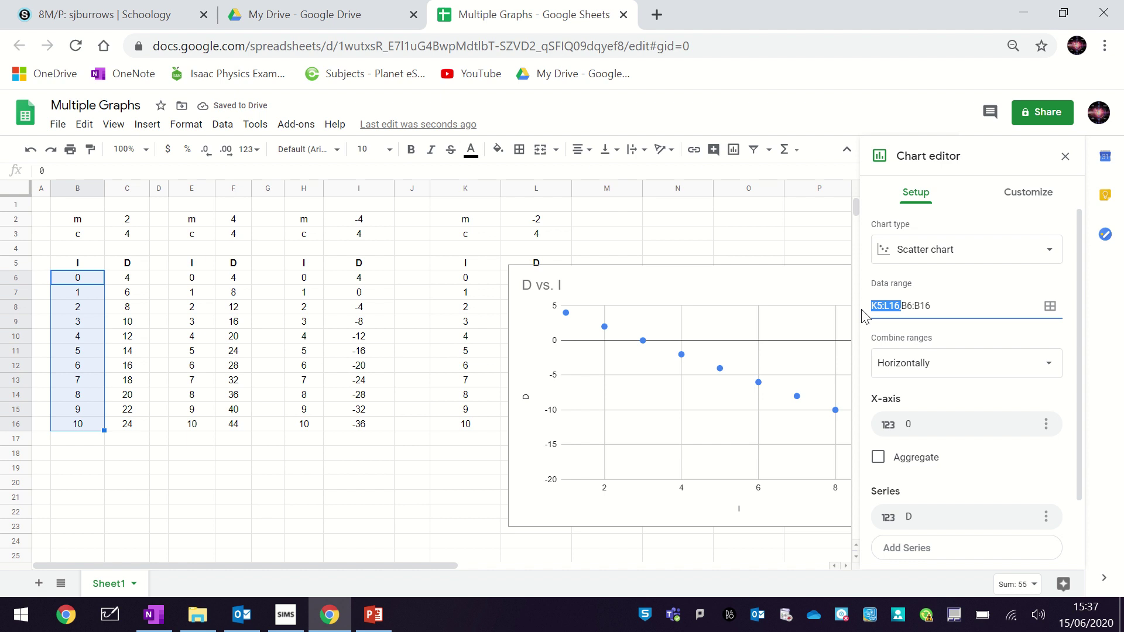
key(BackSpace)
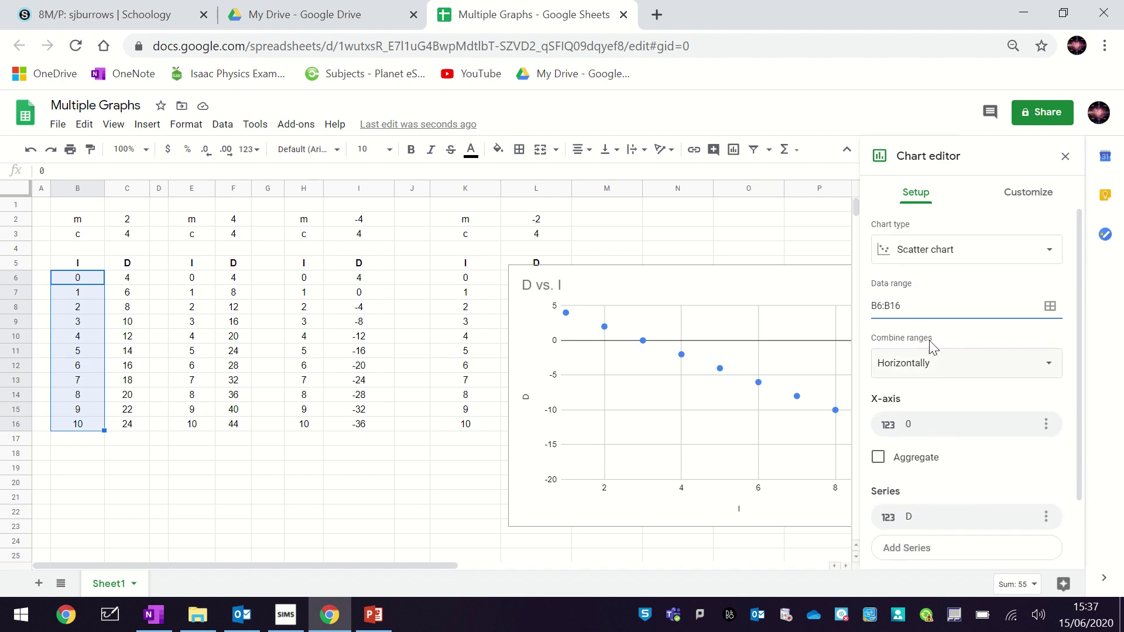
click(931, 439)
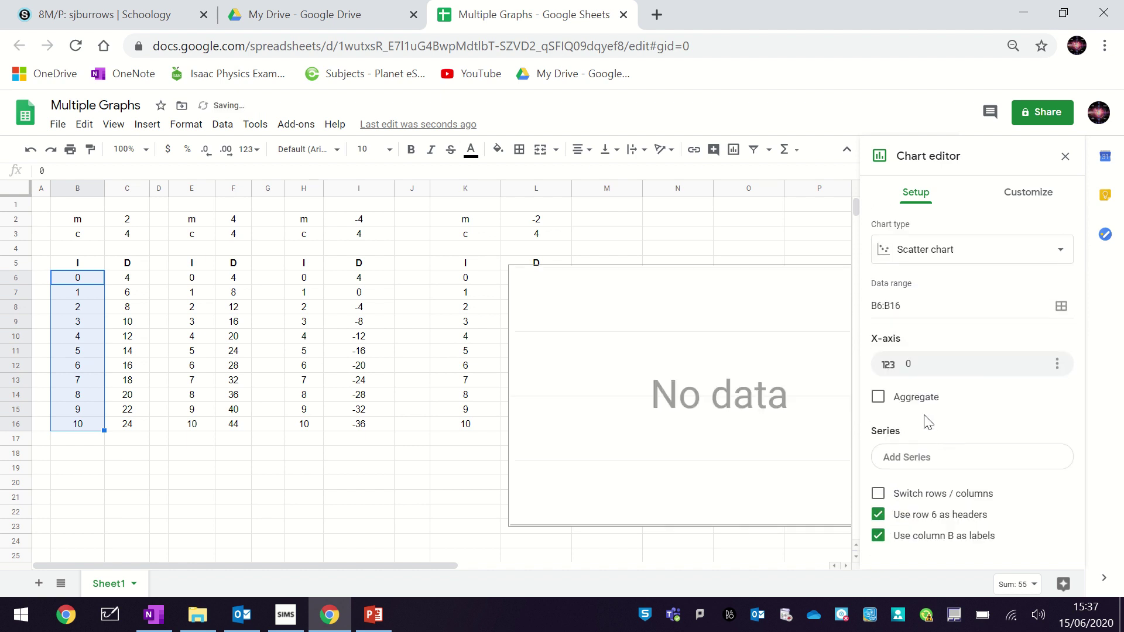
Step: Close the chart's settings and delete the chart from the sheet
click(910, 310)
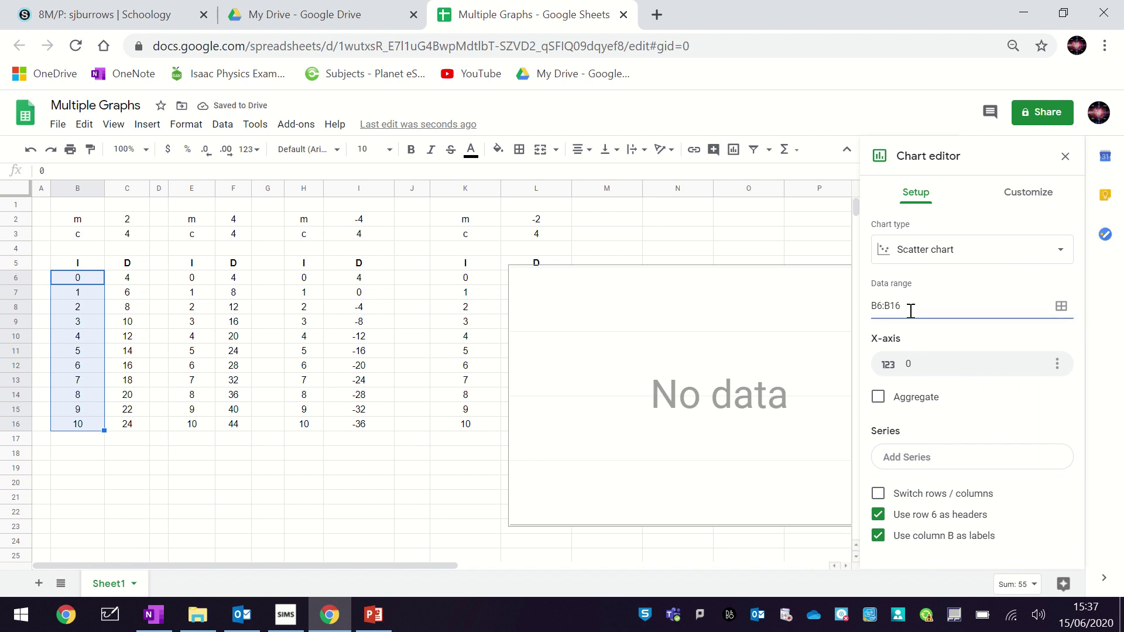
click(1065, 156)
click(863, 275)
key(Delete)
click(750, 262)
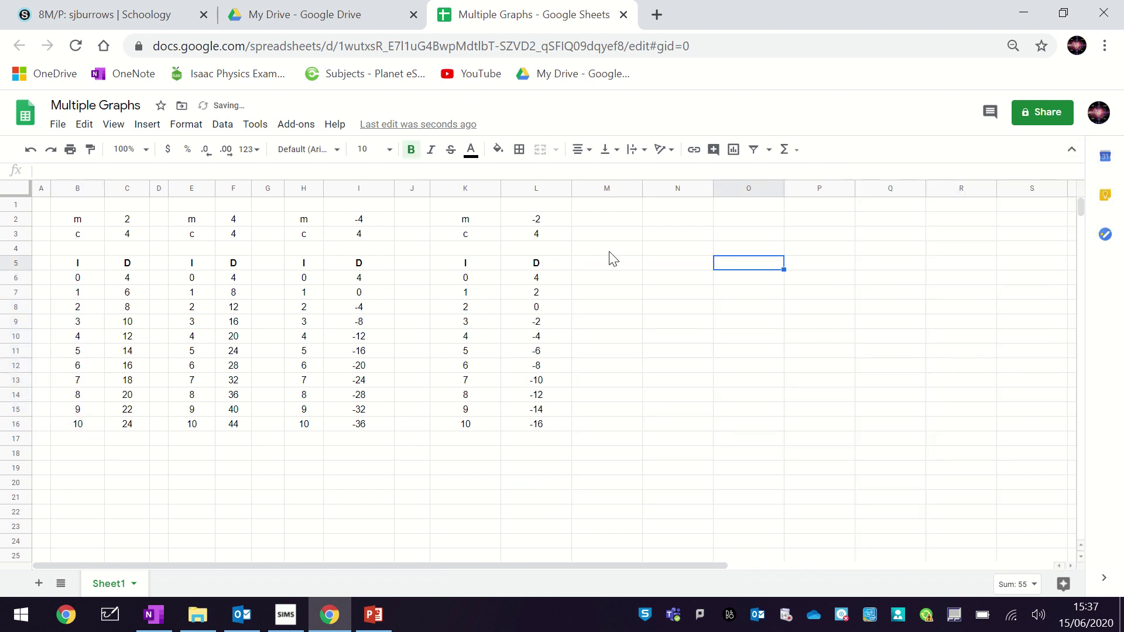
Step: Insert a new blank chart and set its type to scatter chart
click(146, 124)
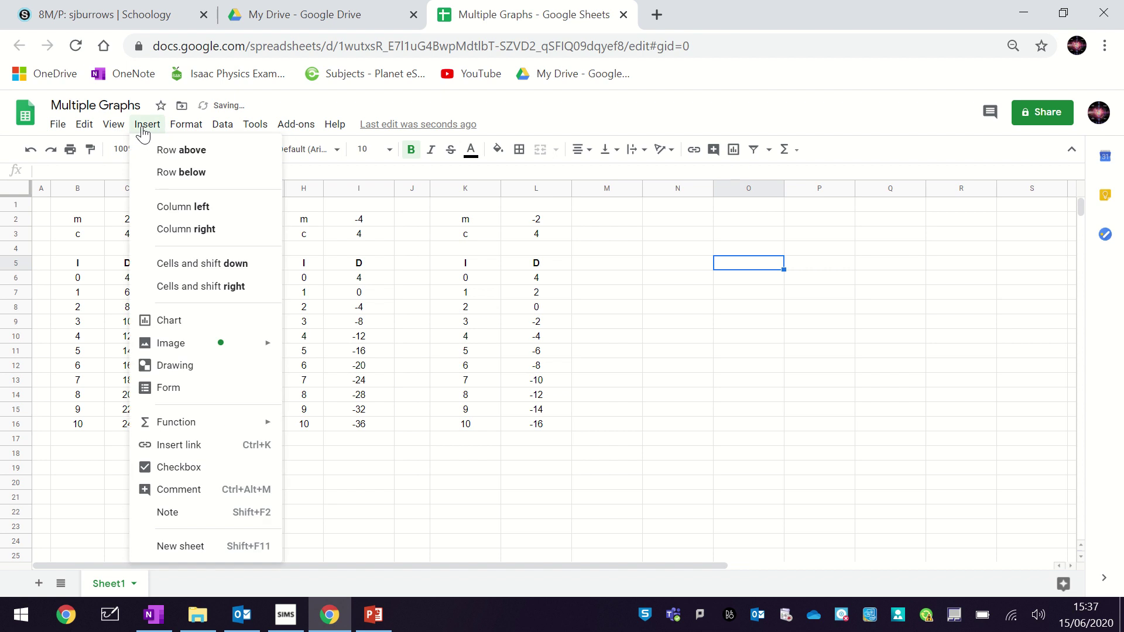
click(169, 321)
click(932, 258)
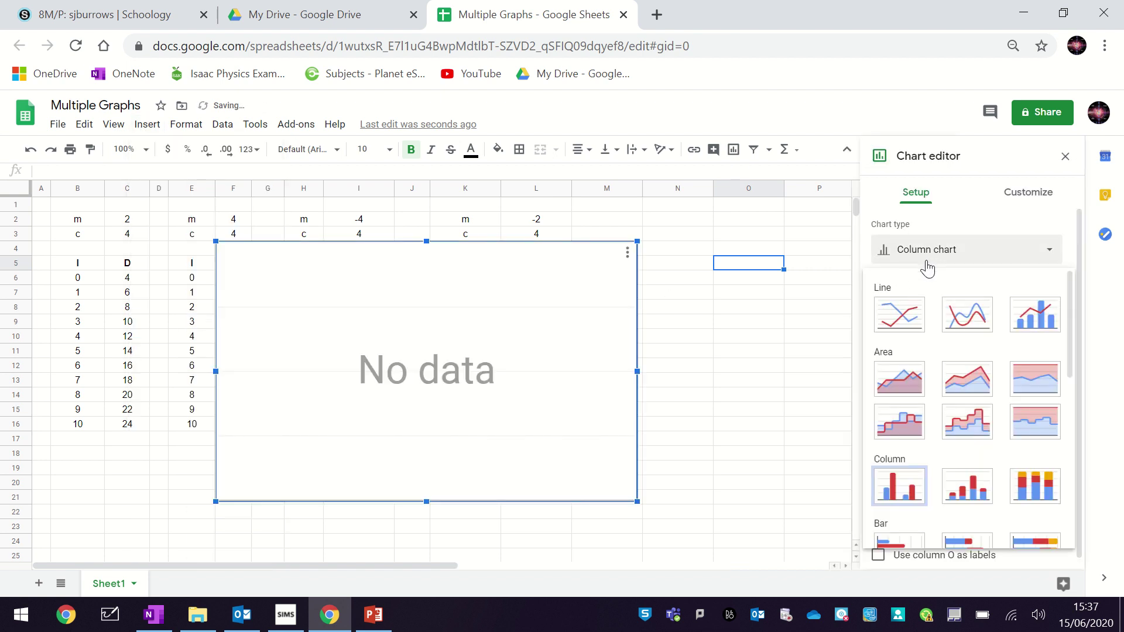
scroll(916, 378, down, 10)
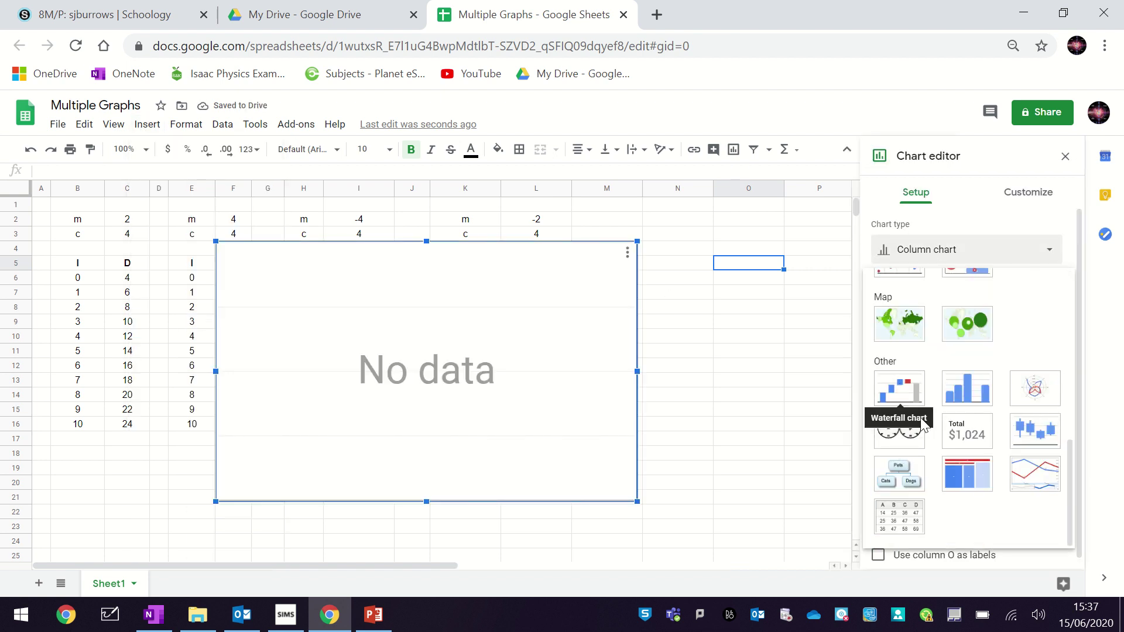
scroll(925, 404, up, 5)
click(902, 493)
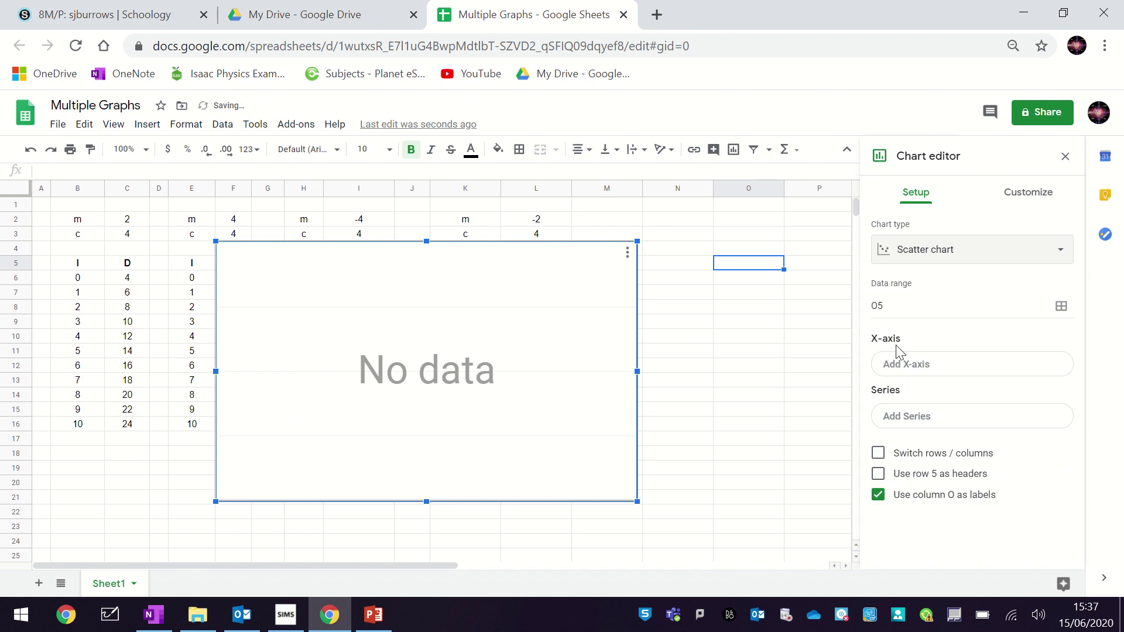
Step: Set the blank scatter chart's data range to the first table's I and D values, B6:C16
click(821, 326)
double_click(610, 284)
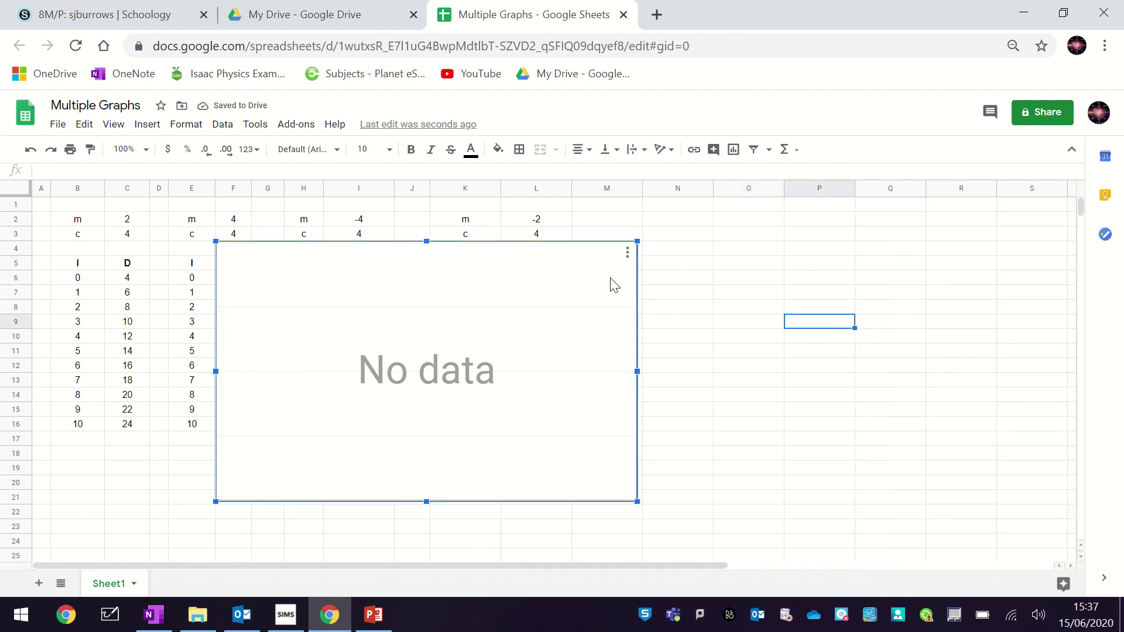
click(909, 312)
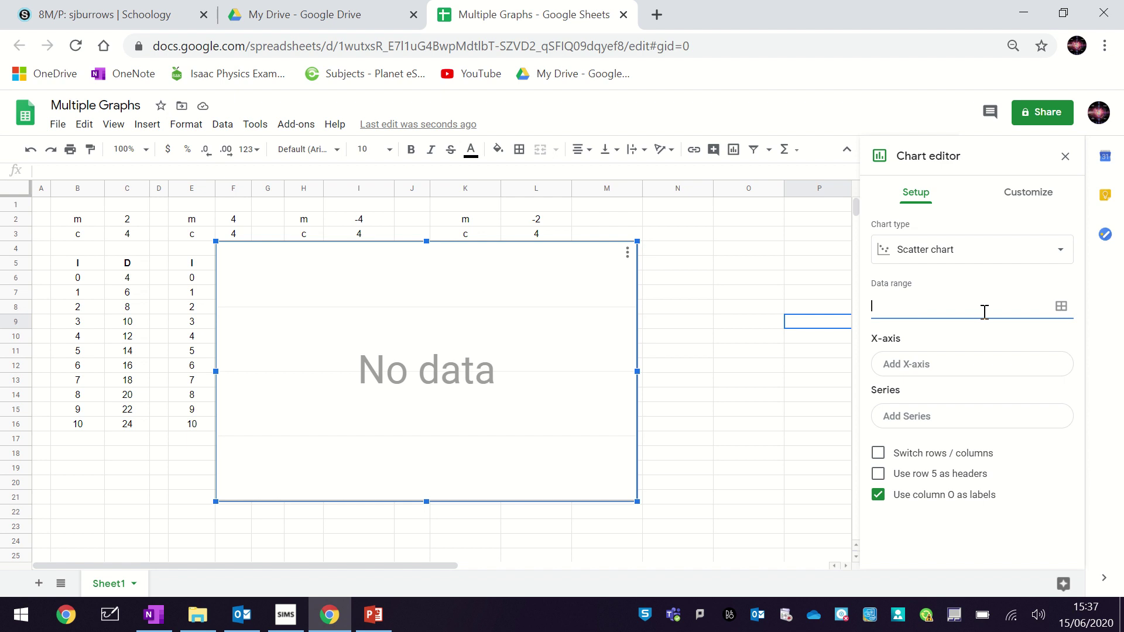
click(1061, 309)
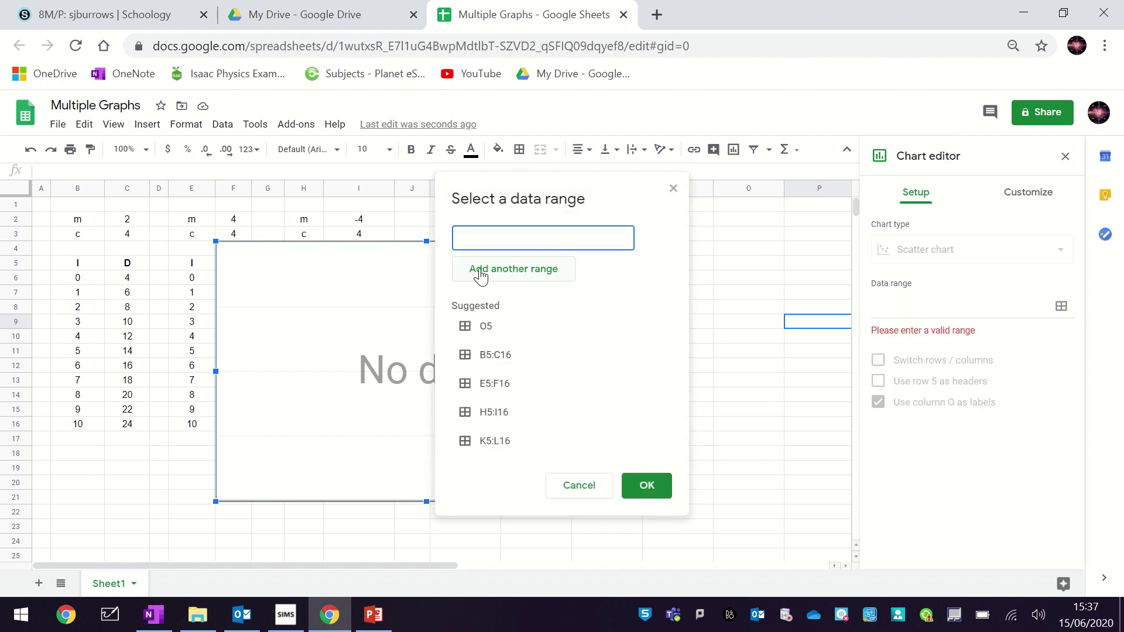
drag(75, 279, 130, 431)
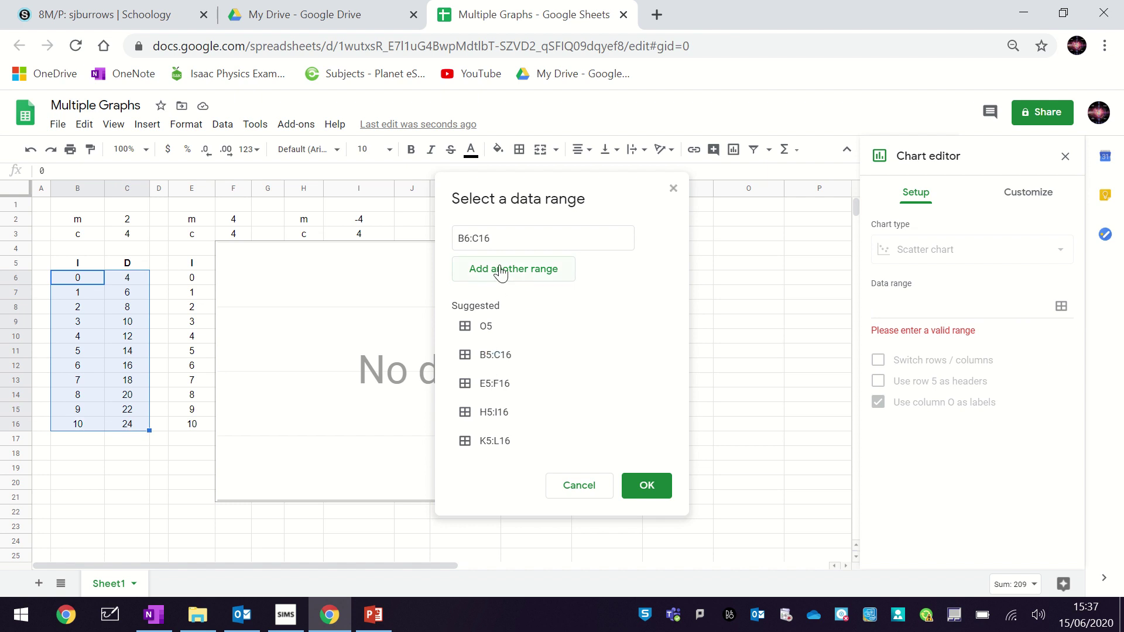
click(656, 486)
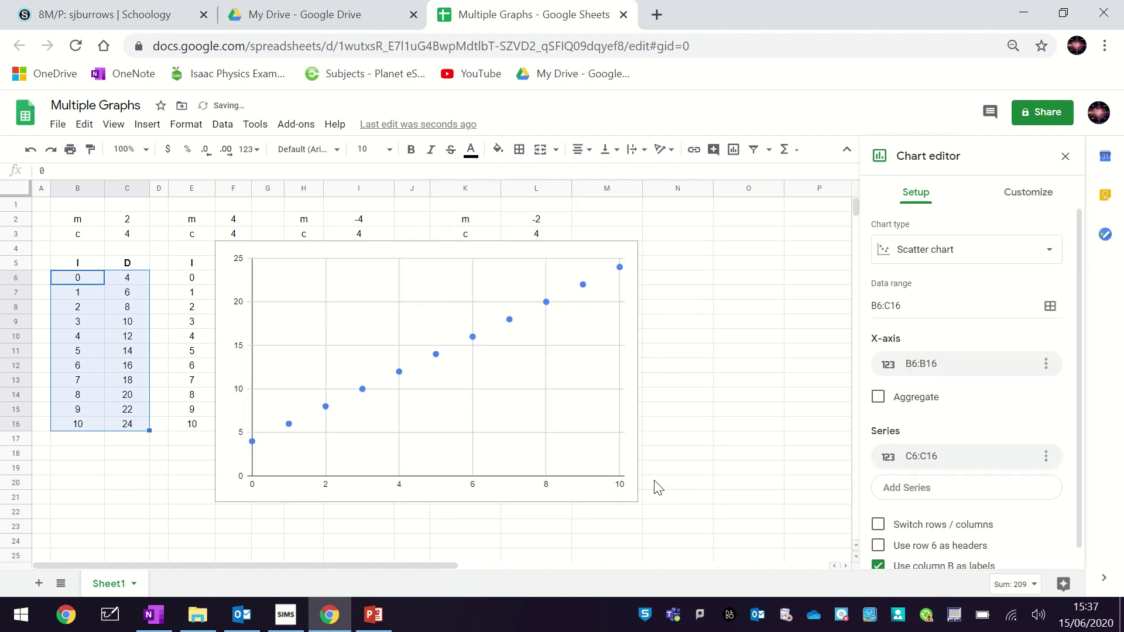
Step: Reselect the first table's I values, B6:B16, as the scatter chart's X-axis data range
click(927, 463)
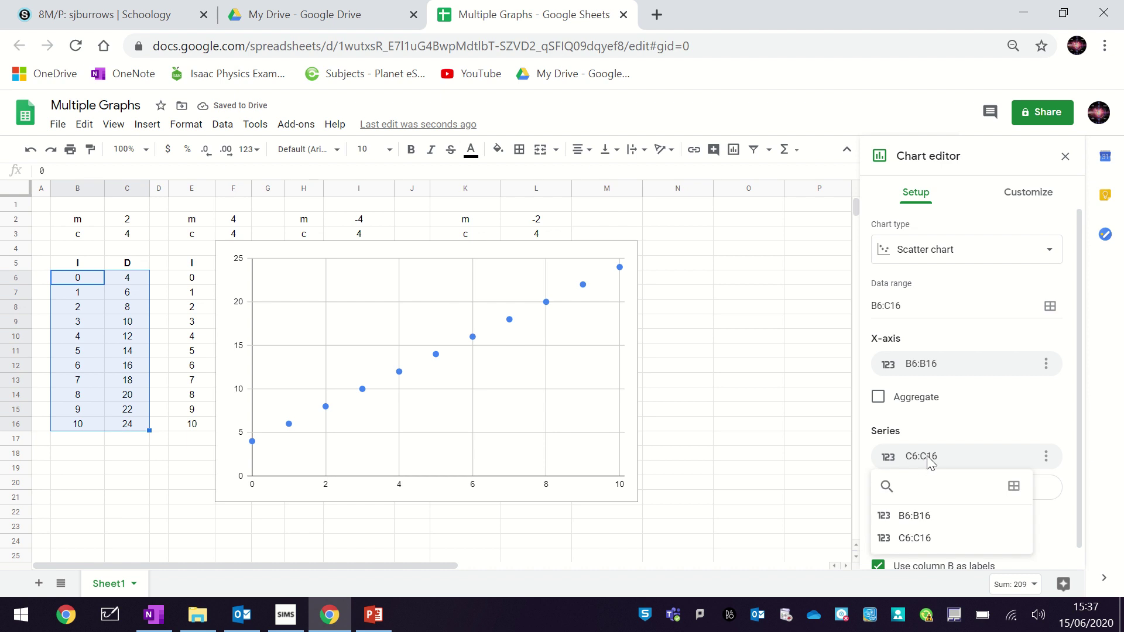
click(931, 462)
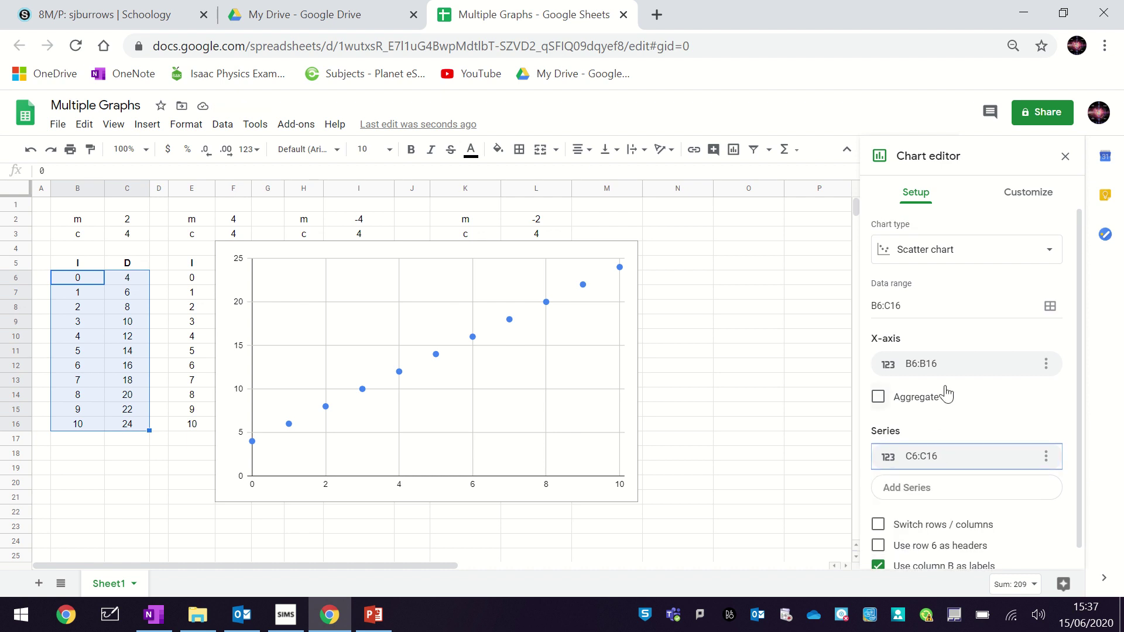
click(946, 365)
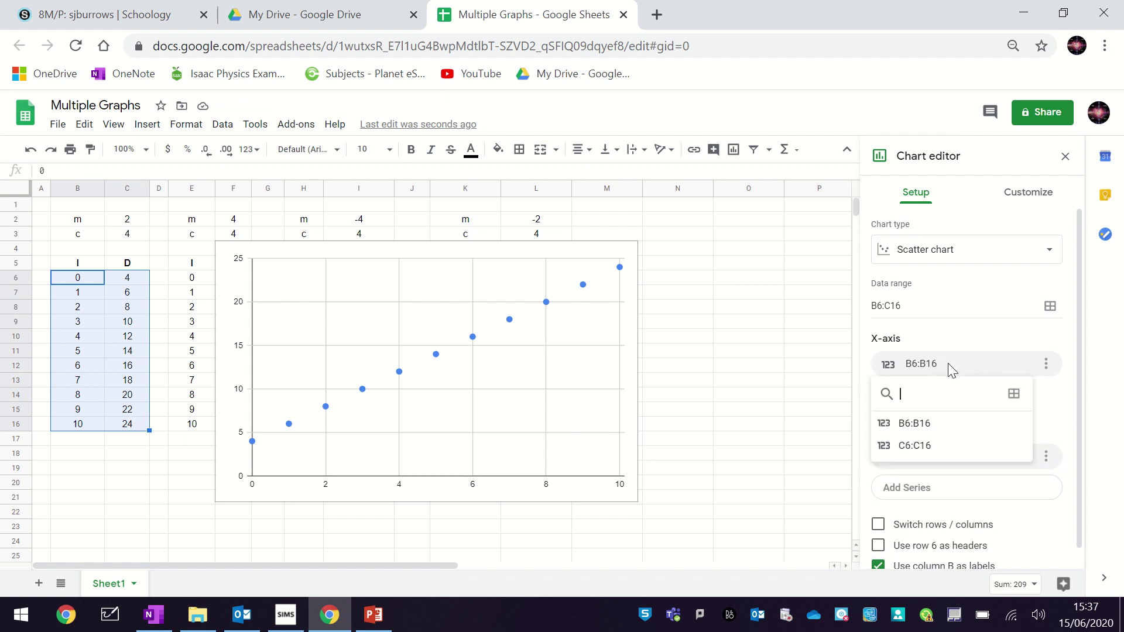
click(1014, 394)
click(535, 336)
drag(534, 336, 427, 329)
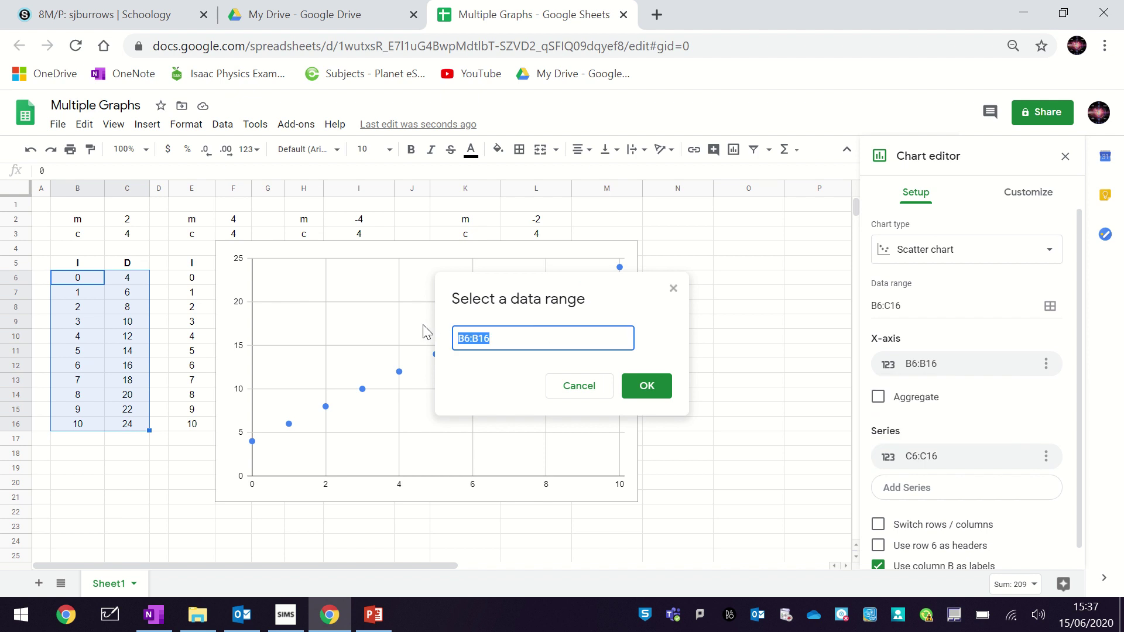
key(BackSpace)
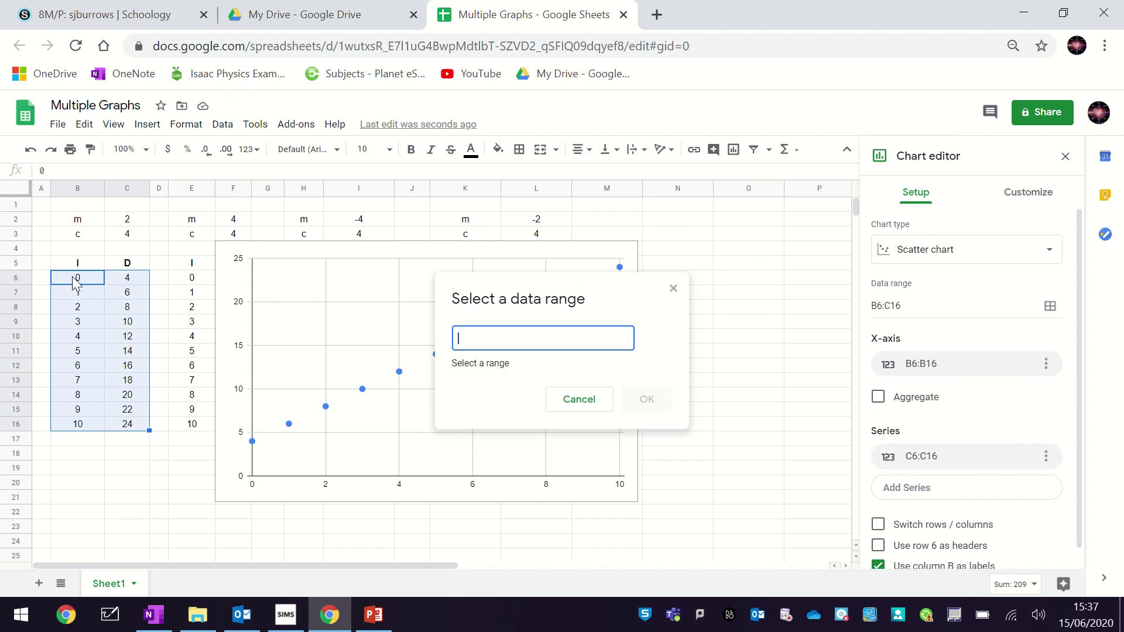
drag(78, 281, 83, 424)
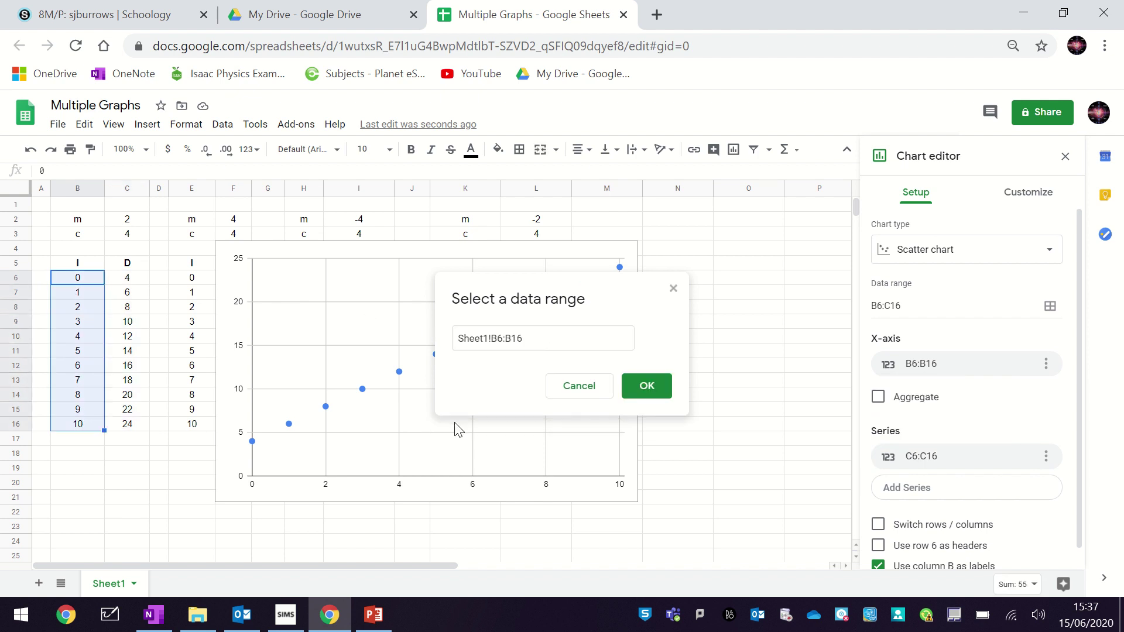
click(646, 387)
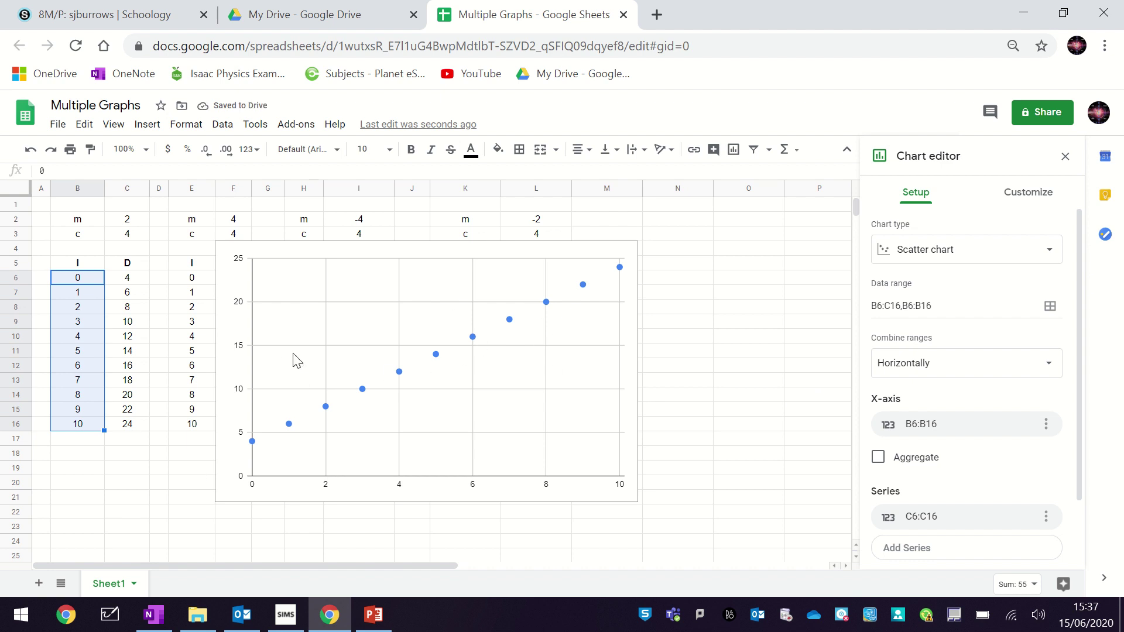
Step: Add a trendline to the C6:C16 series and set its label to Use Equation
click(1029, 193)
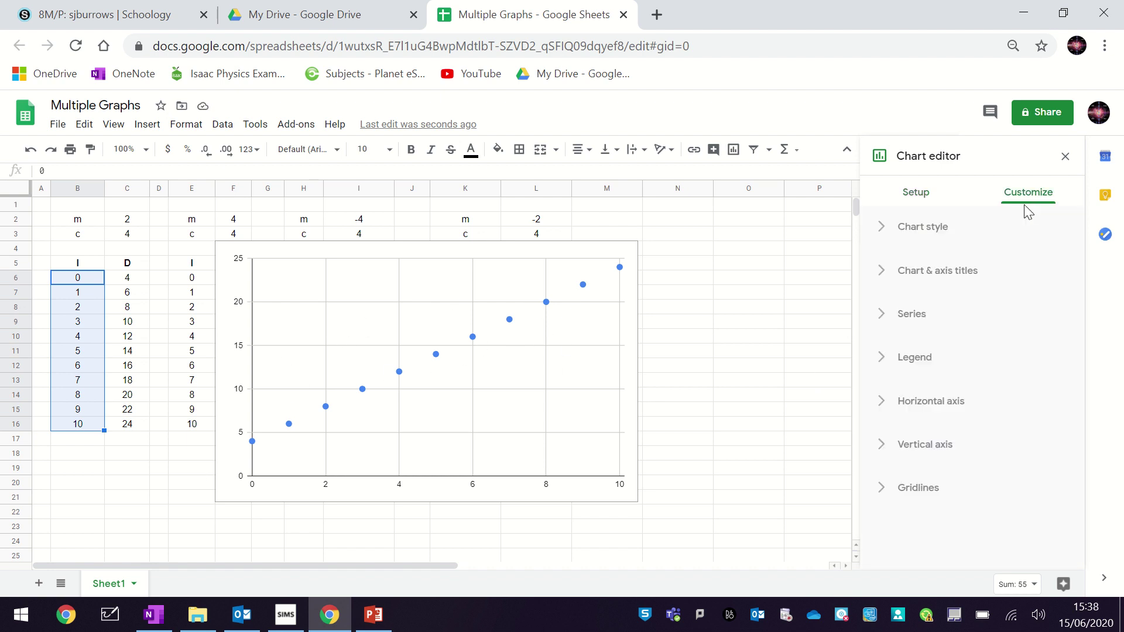
click(879, 321)
scroll(937, 374, down, 4)
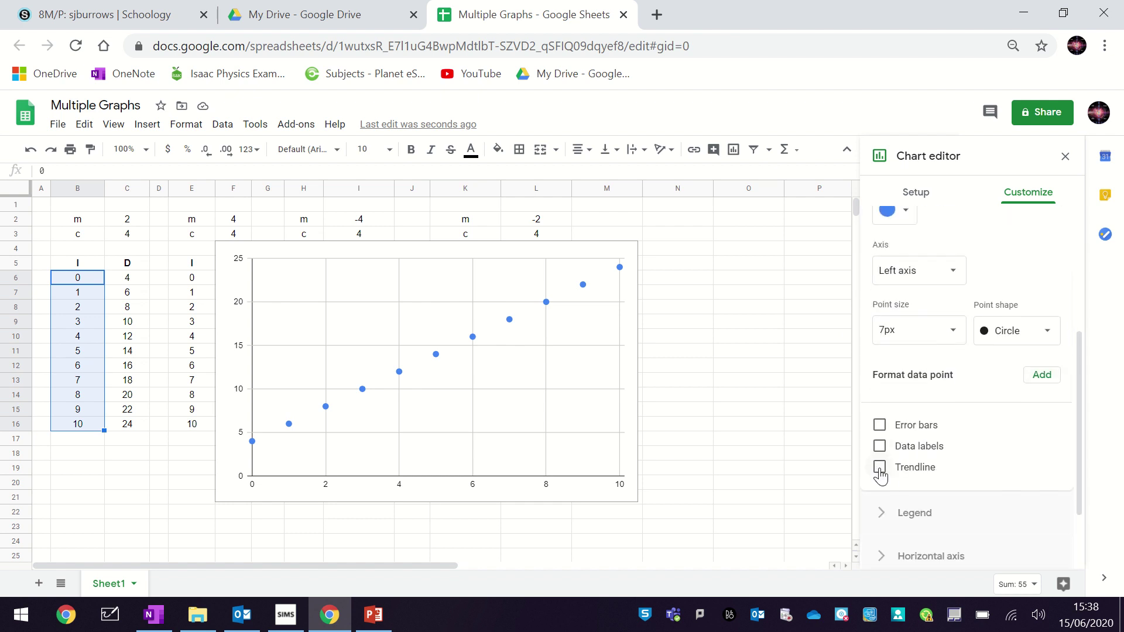
click(880, 467)
scroll(913, 486, down, 2)
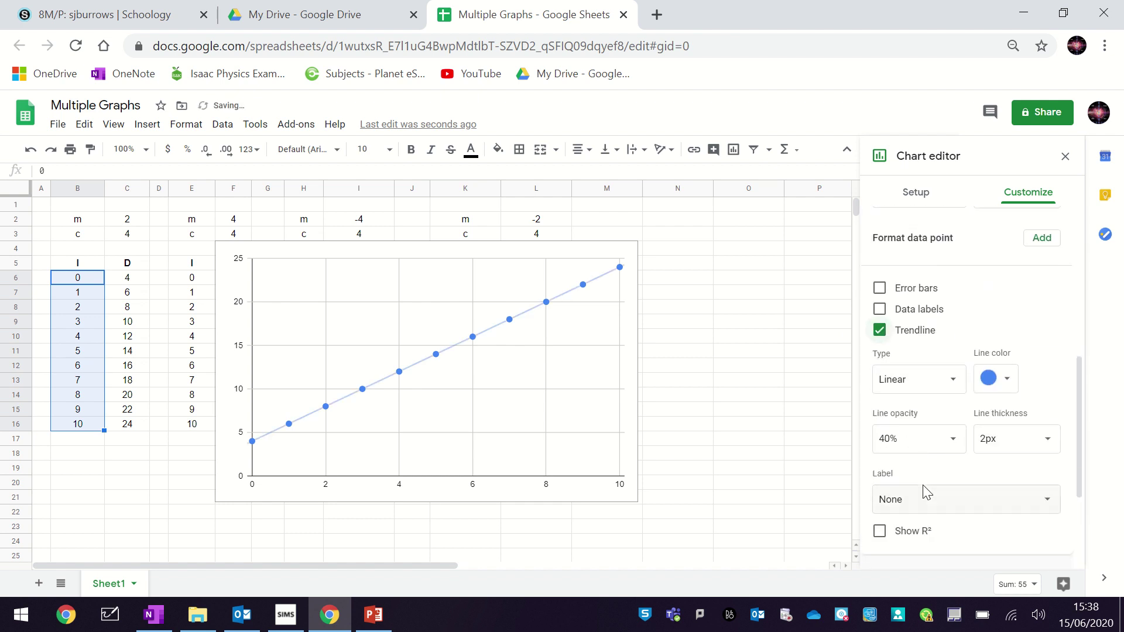
scroll(923, 485, down, 2)
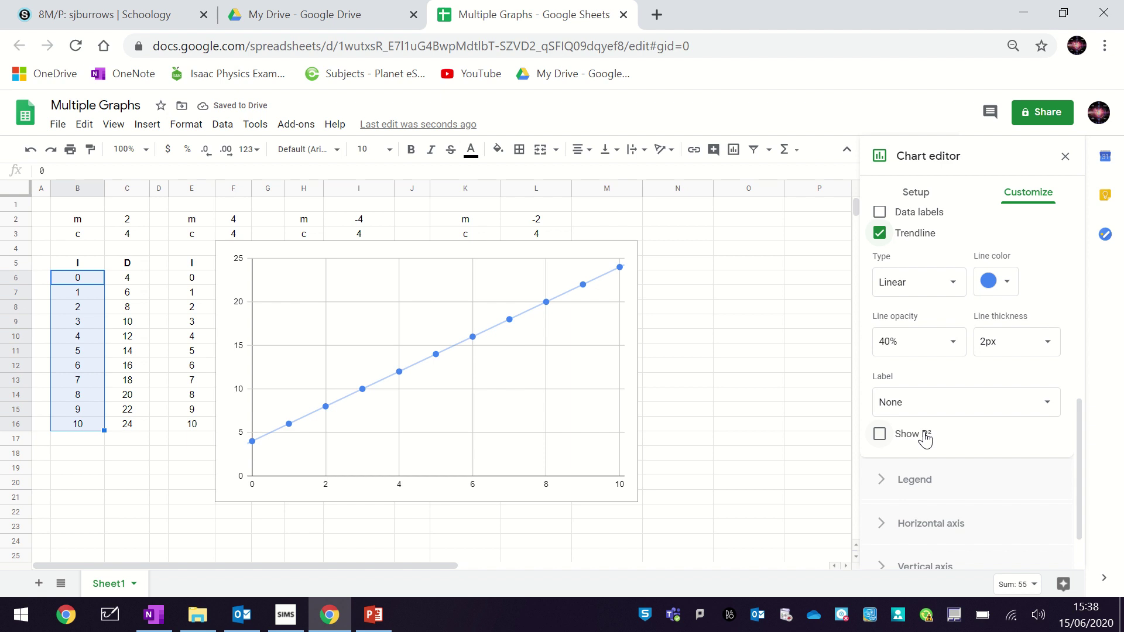
click(915, 410)
click(921, 445)
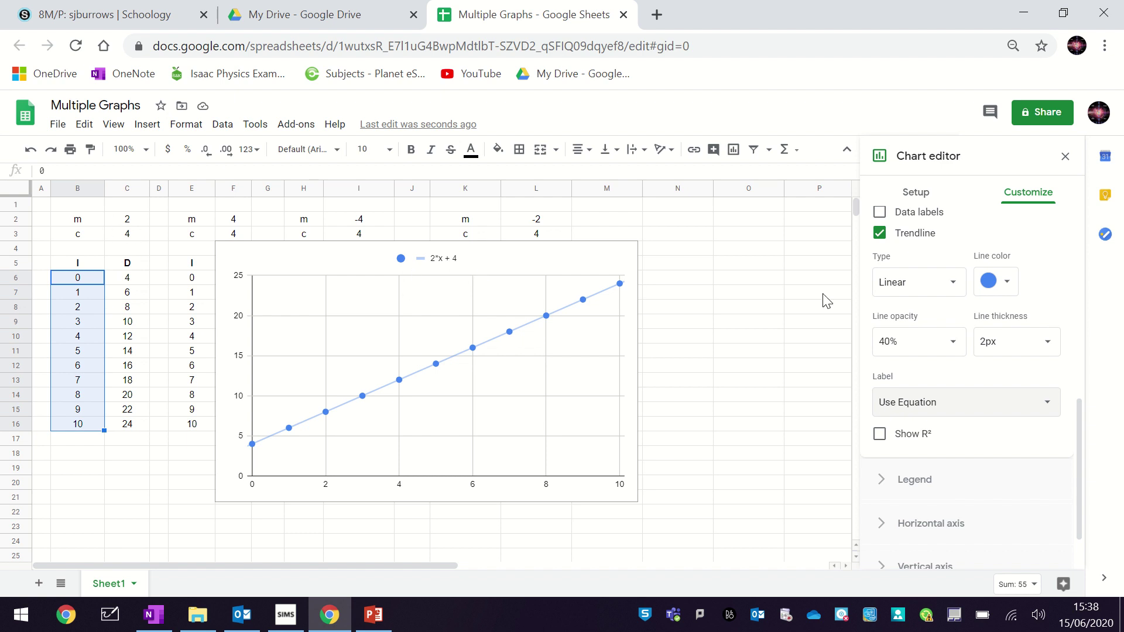
Step: Close the chart's settings and move the chart clear of the data, just beyond the fourth table
click(1066, 157)
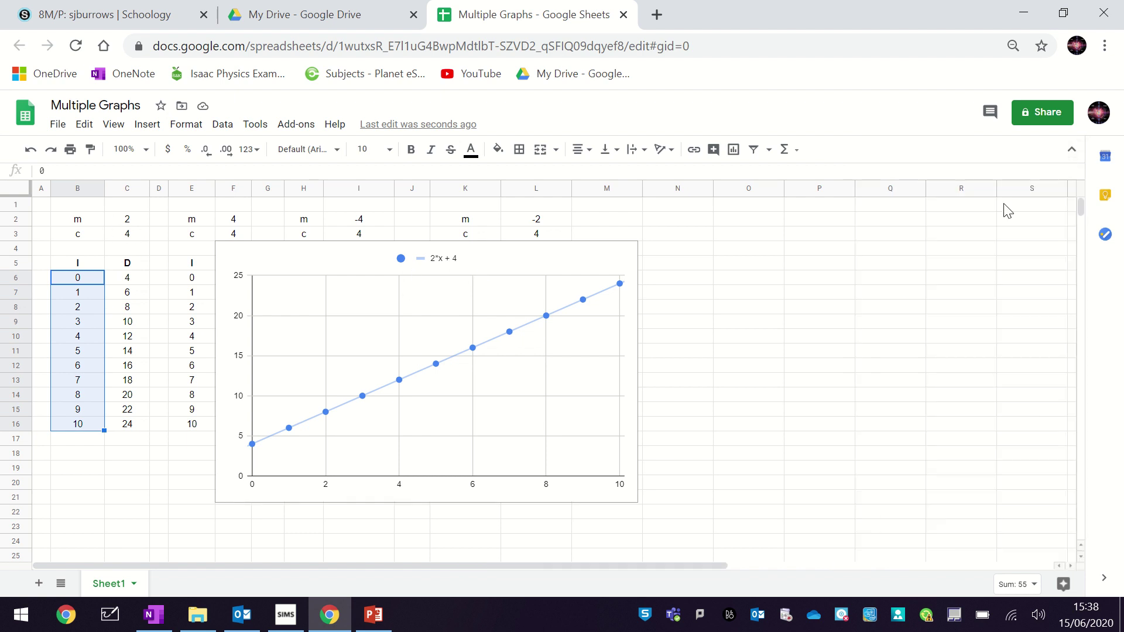
click(850, 339)
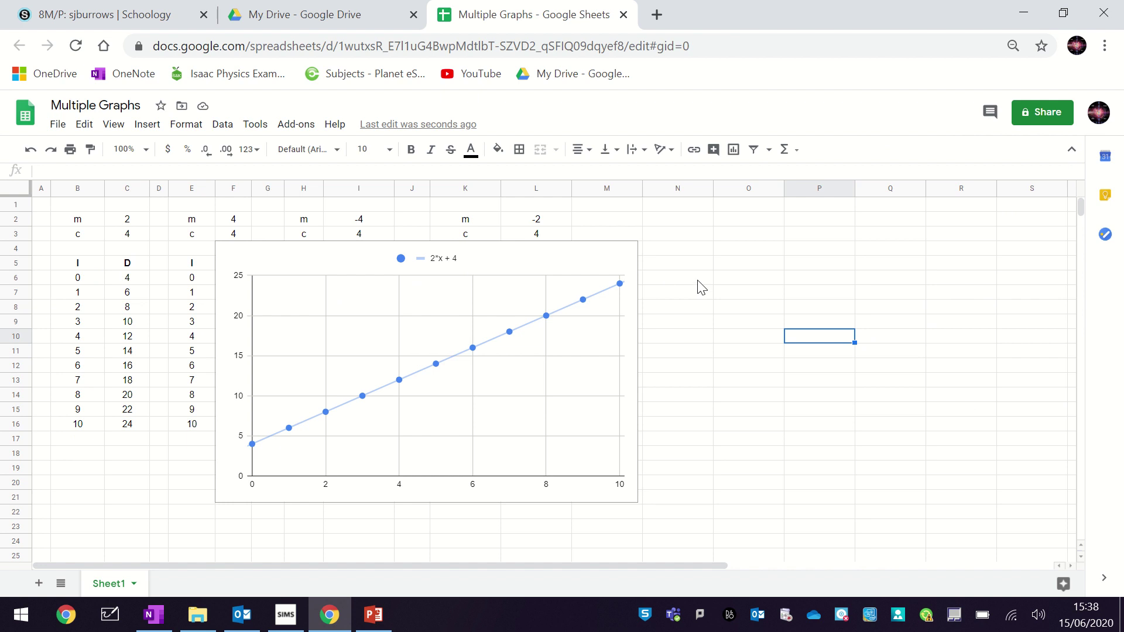
drag(619, 266, 1022, 252)
click(602, 278)
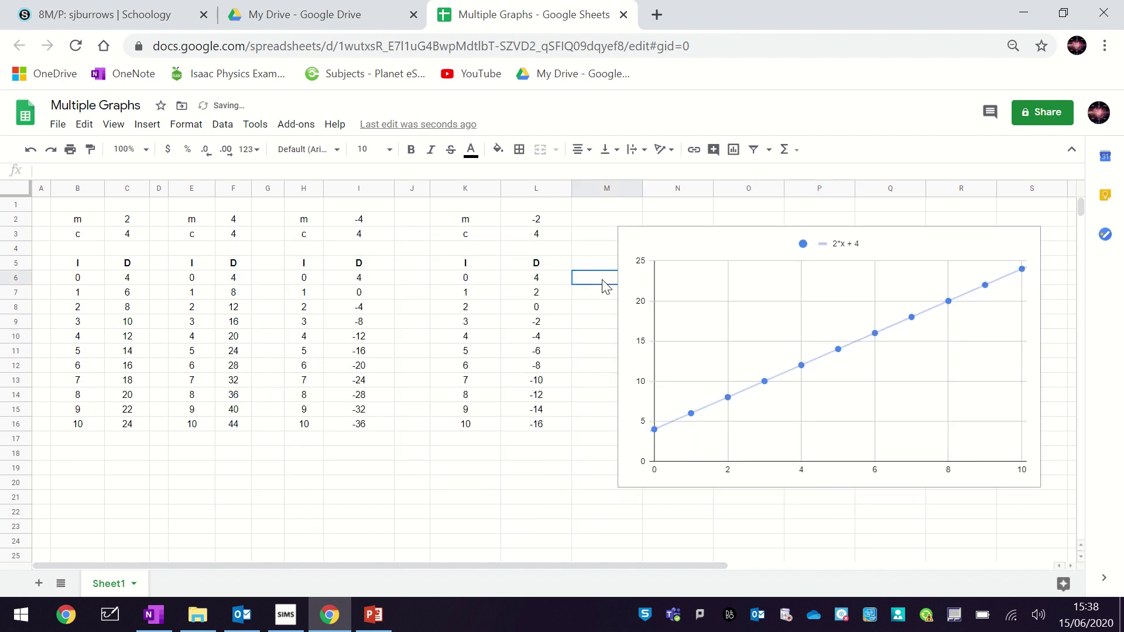
Step: Add the second table's D values, F6:F16, as a new series on the scatter chart
double_click(924, 256)
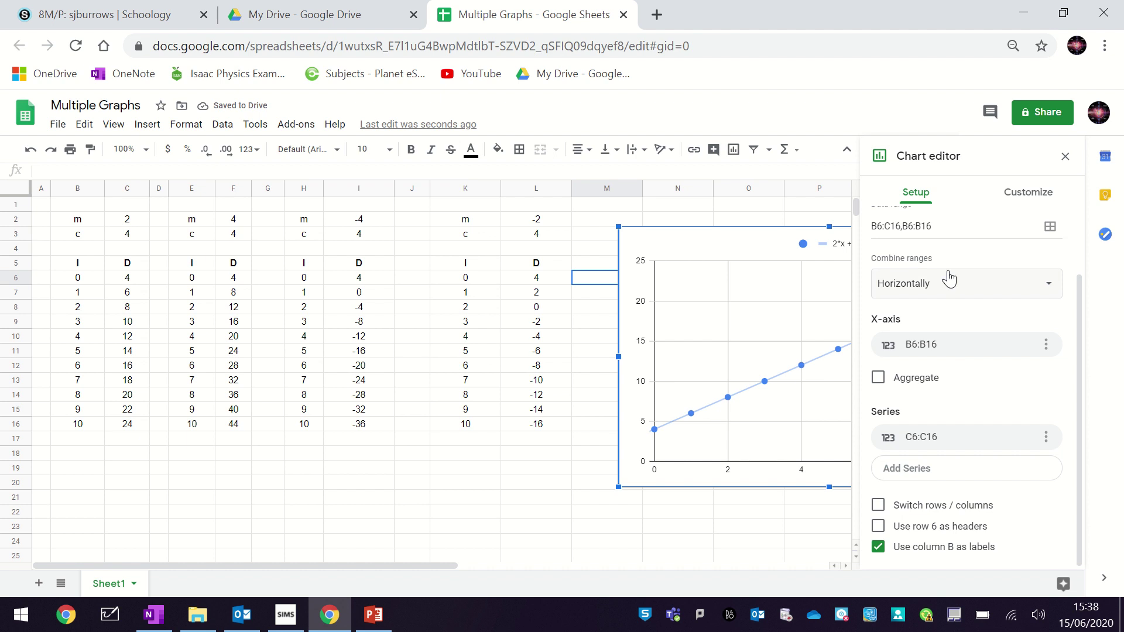
scroll(935, 329, up, 2)
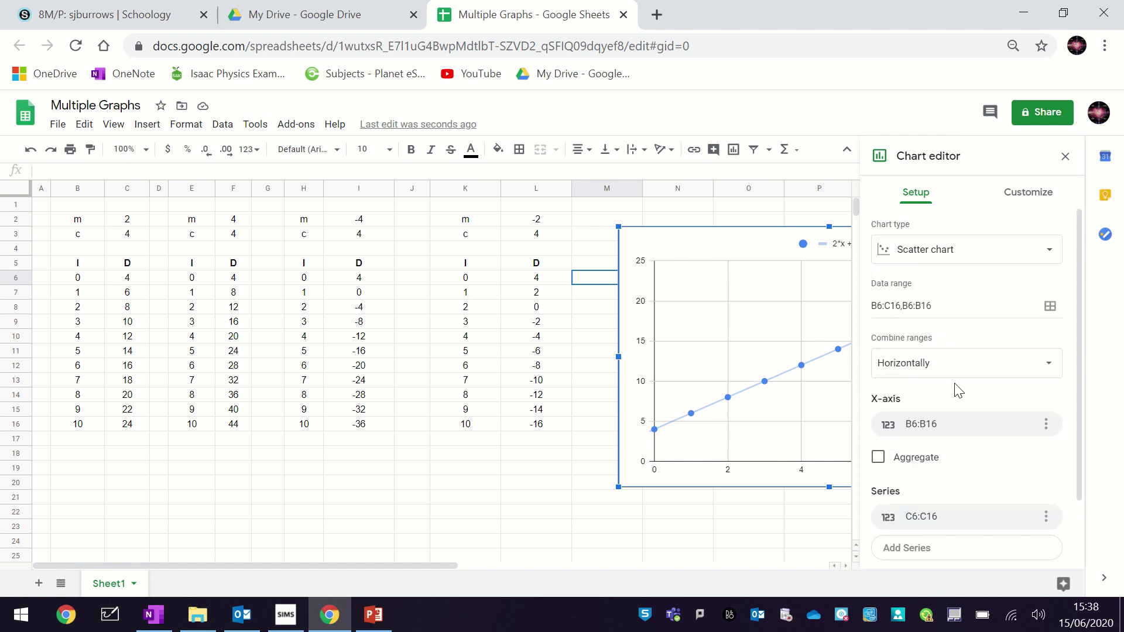
scroll(958, 391, down, 2)
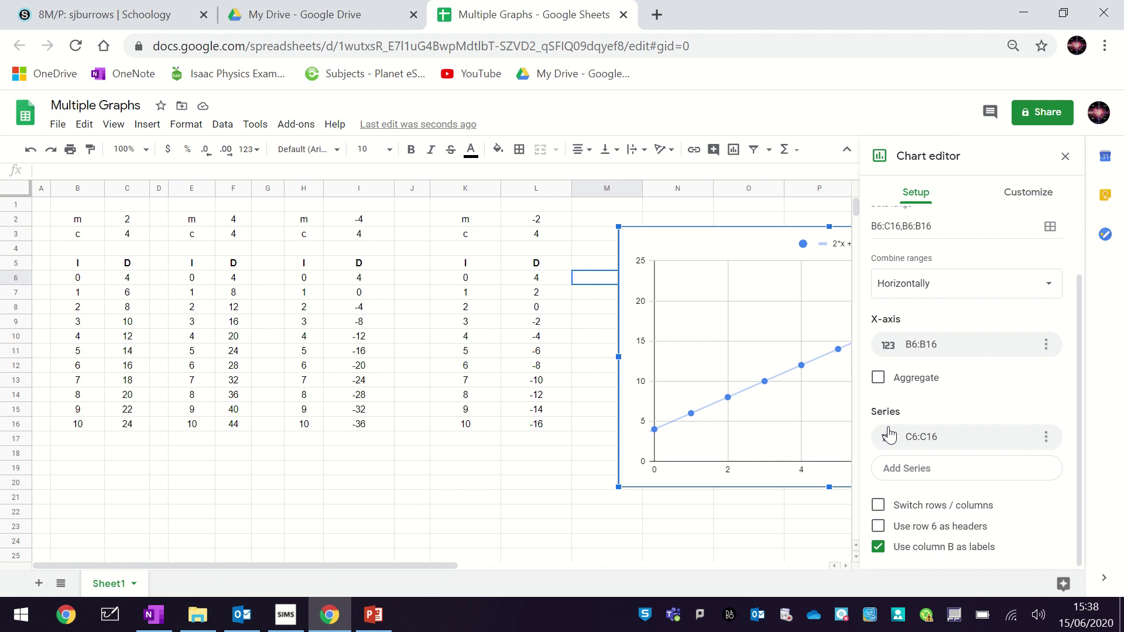
click(907, 476)
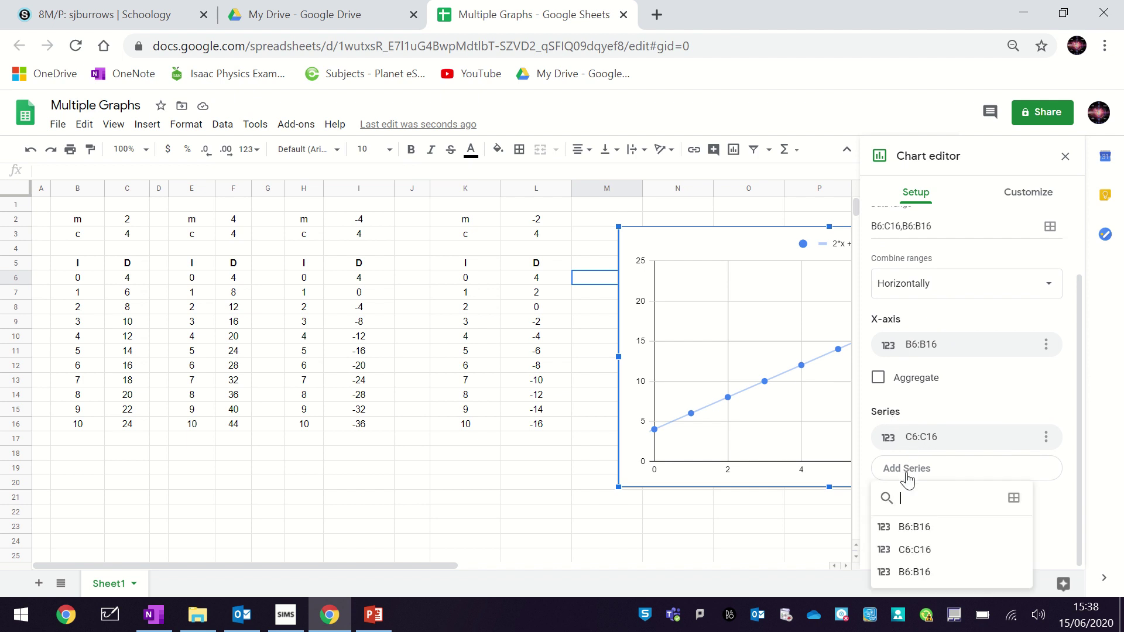
click(1014, 498)
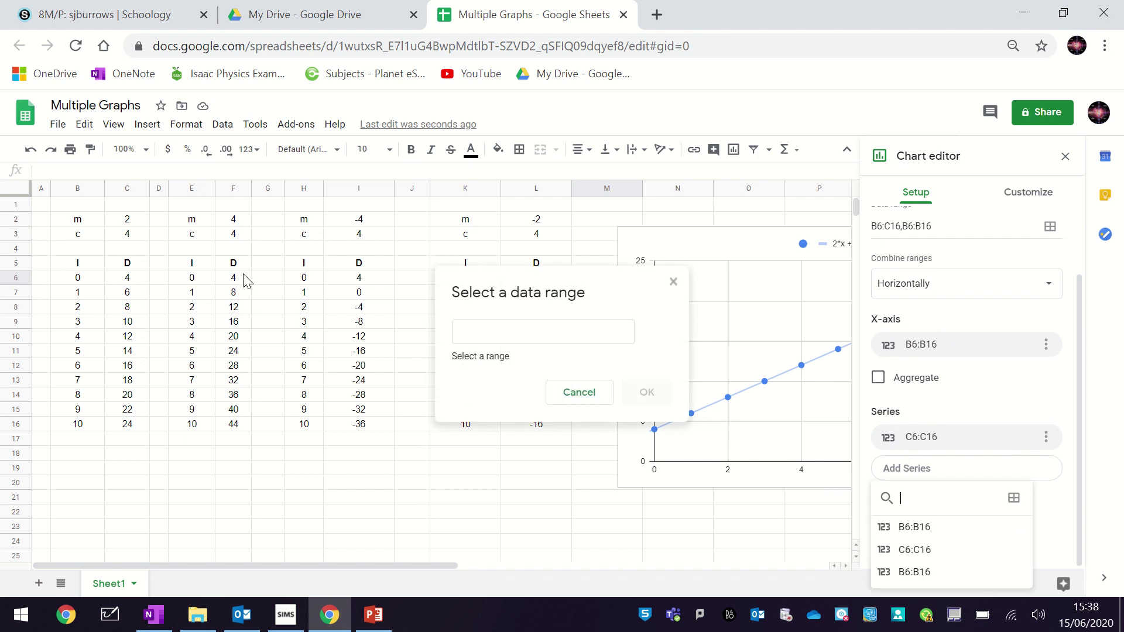
drag(238, 281, 244, 429)
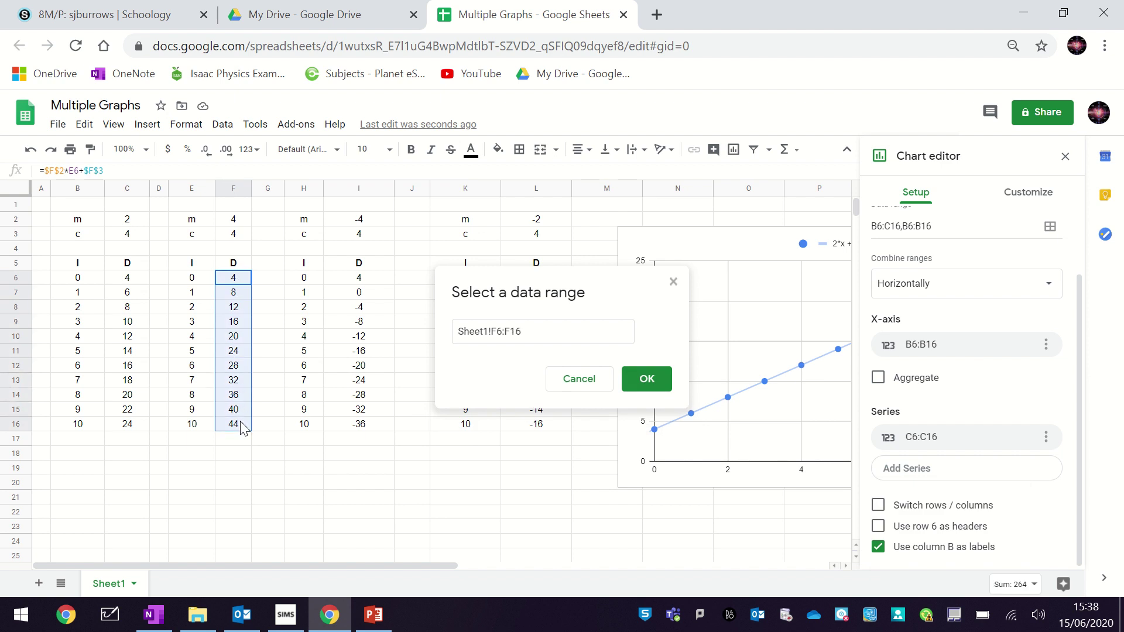
click(639, 389)
scroll(921, 394, down, 1)
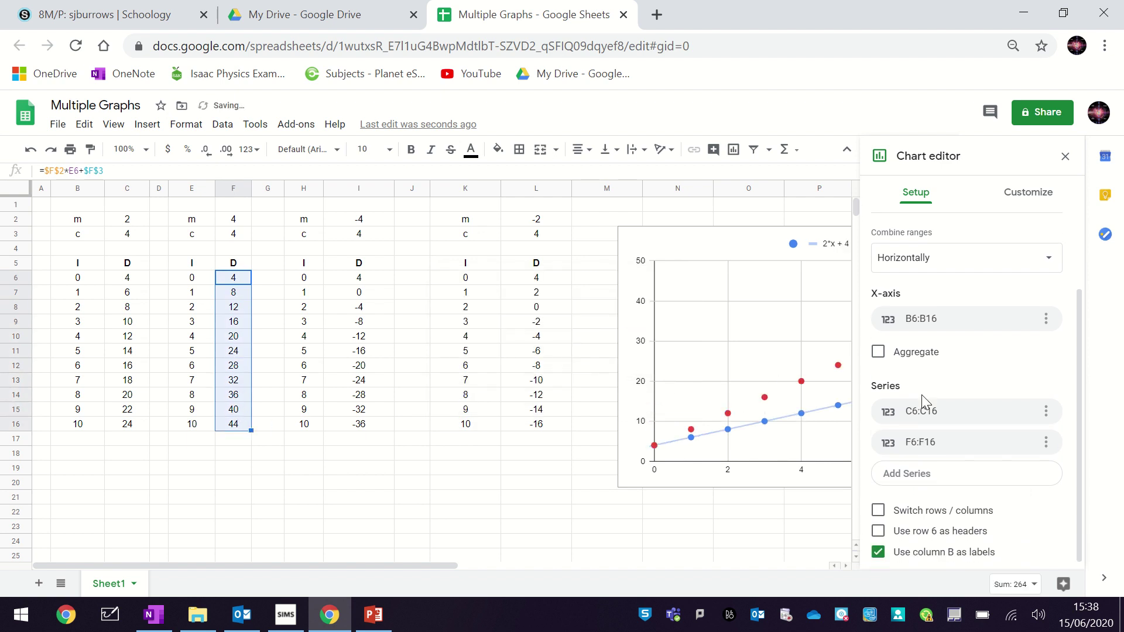
Step: Turn on trendlines for all series, including F6:F16, label them with Use Equation, and close the chart's settings
click(1034, 194)
click(890, 319)
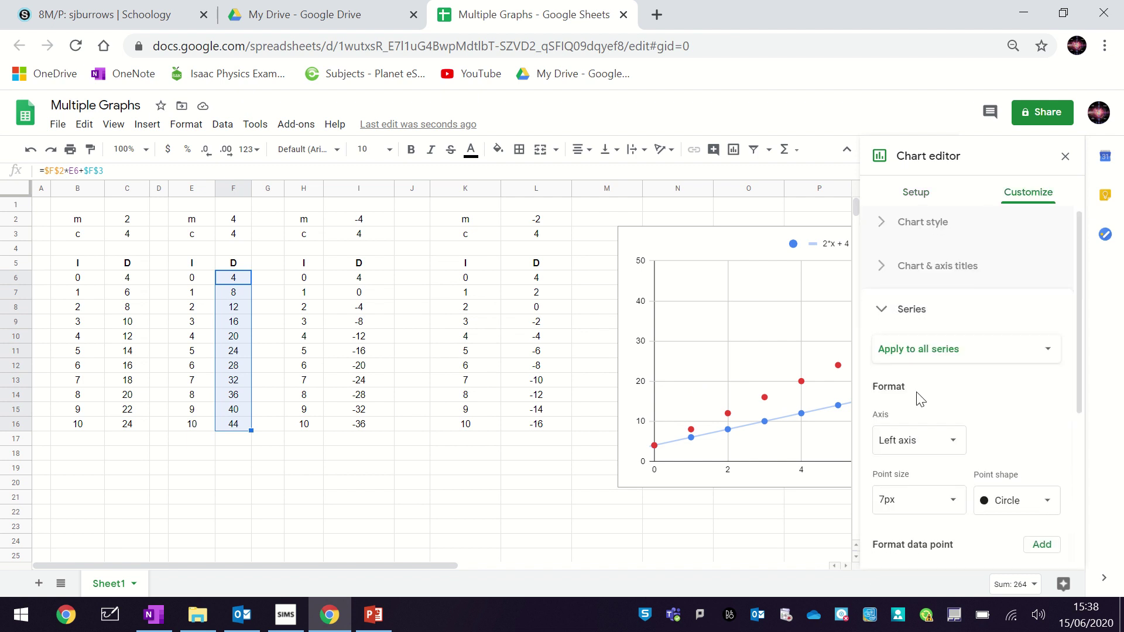
scroll(891, 404, down, 4)
click(878, 408)
scroll(904, 459, down, 4)
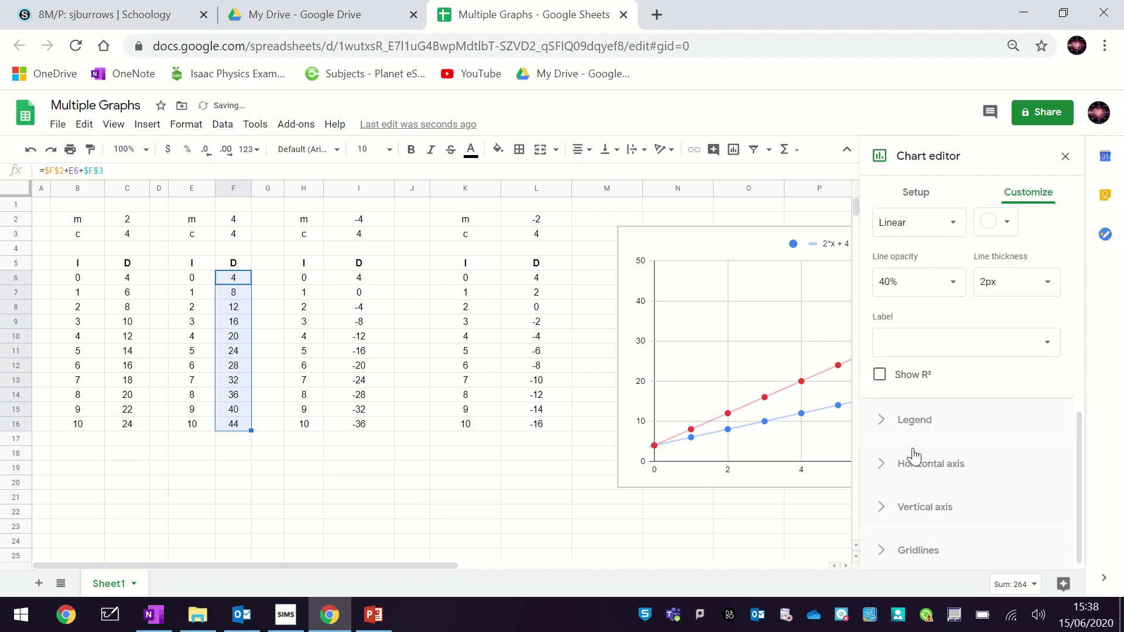
click(918, 350)
click(926, 385)
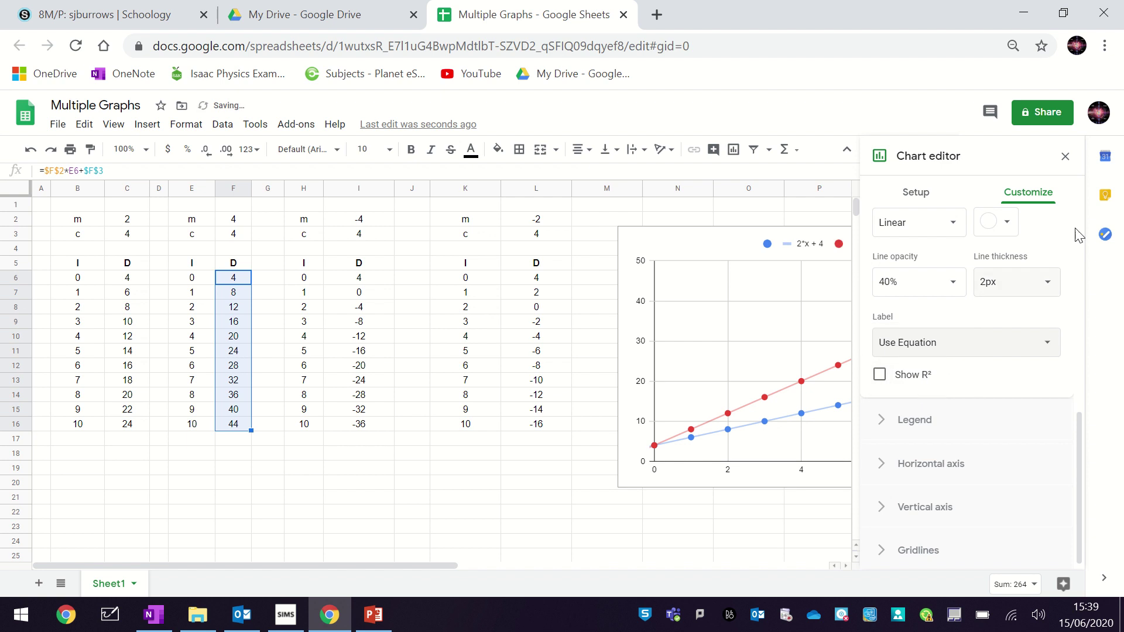
click(1066, 157)
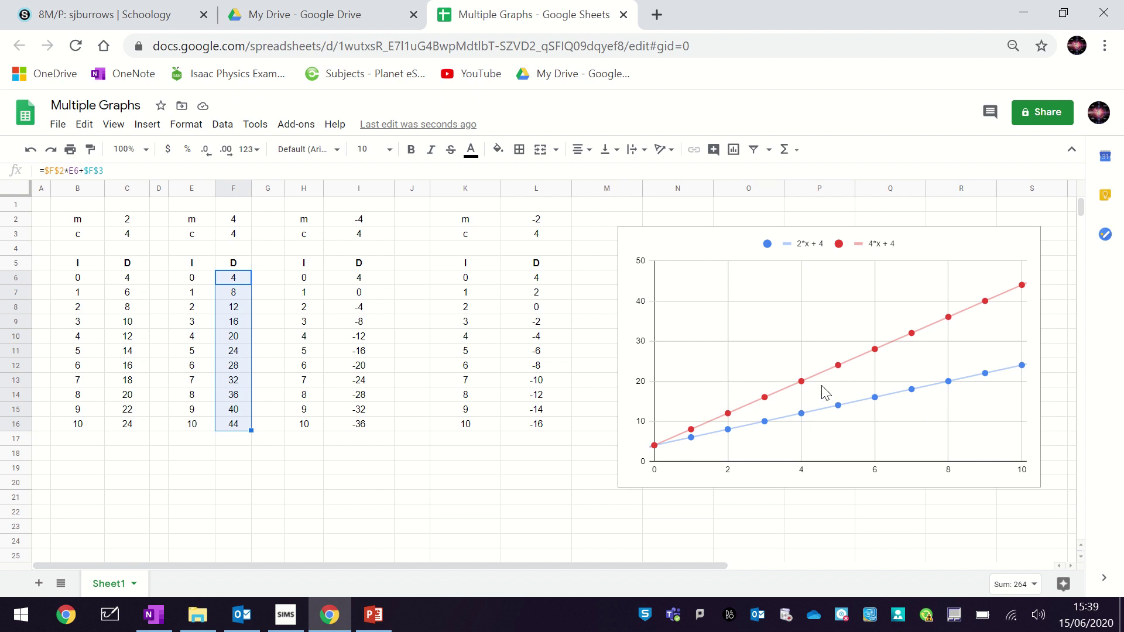
Step: Reopen the chart's settings and add the third table's D values, I6:I16, as another series
double_click(701, 245)
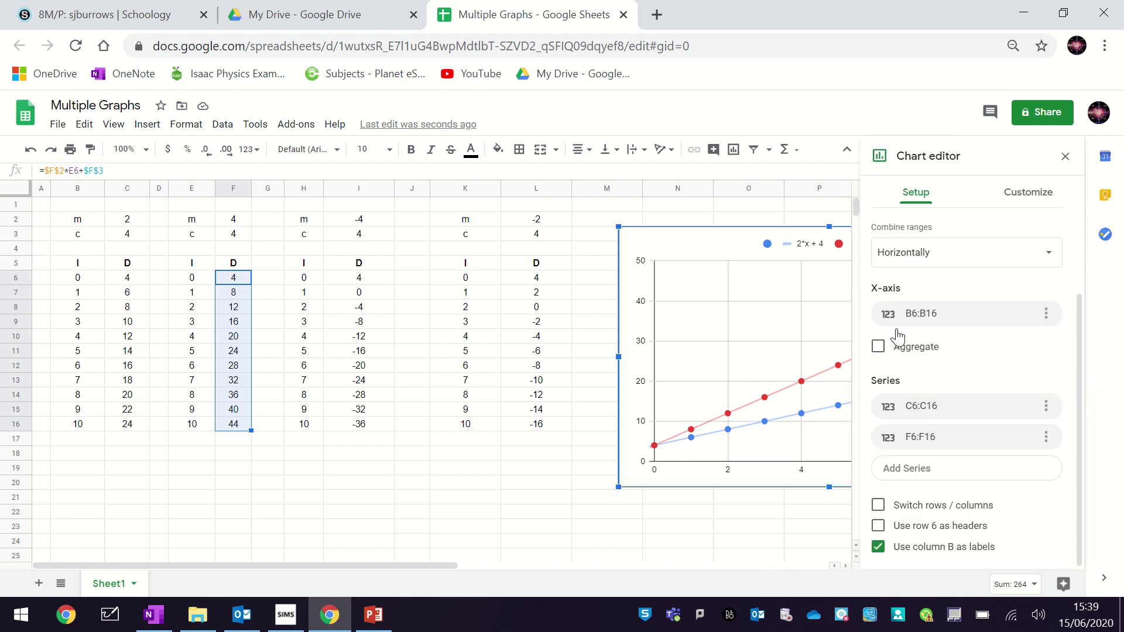
click(920, 472)
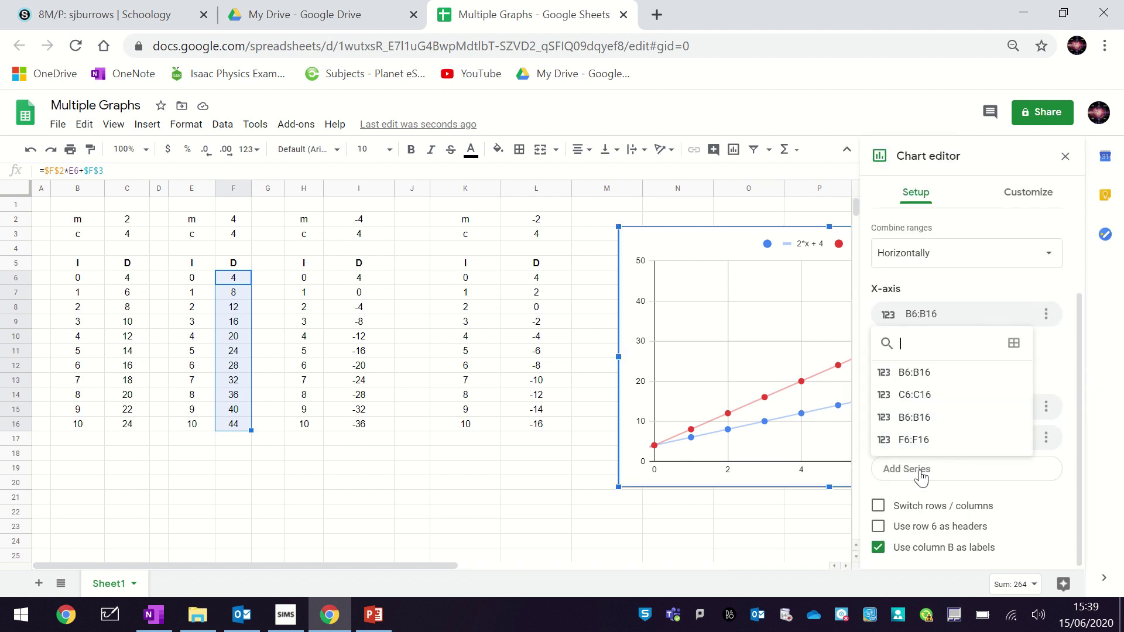
click(1013, 344)
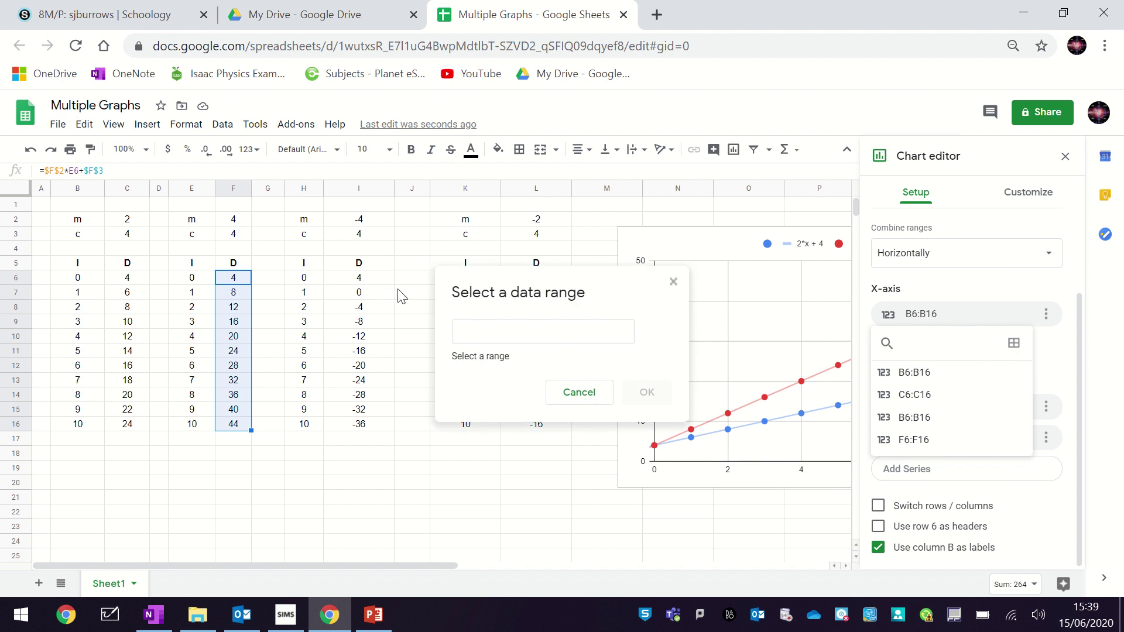
drag(359, 285, 360, 424)
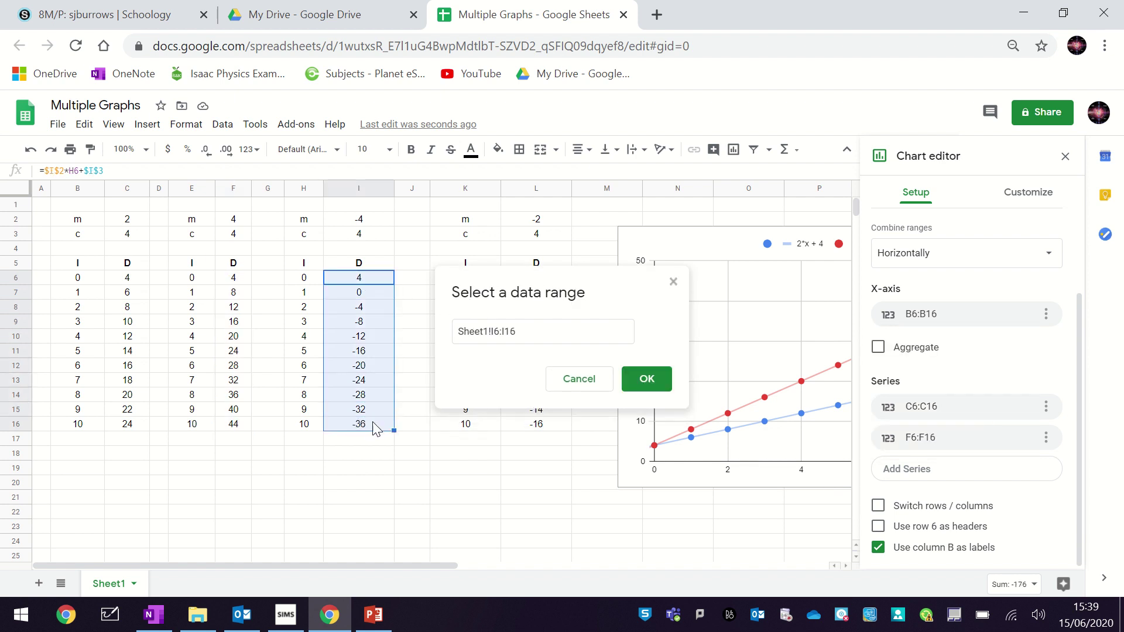
click(647, 380)
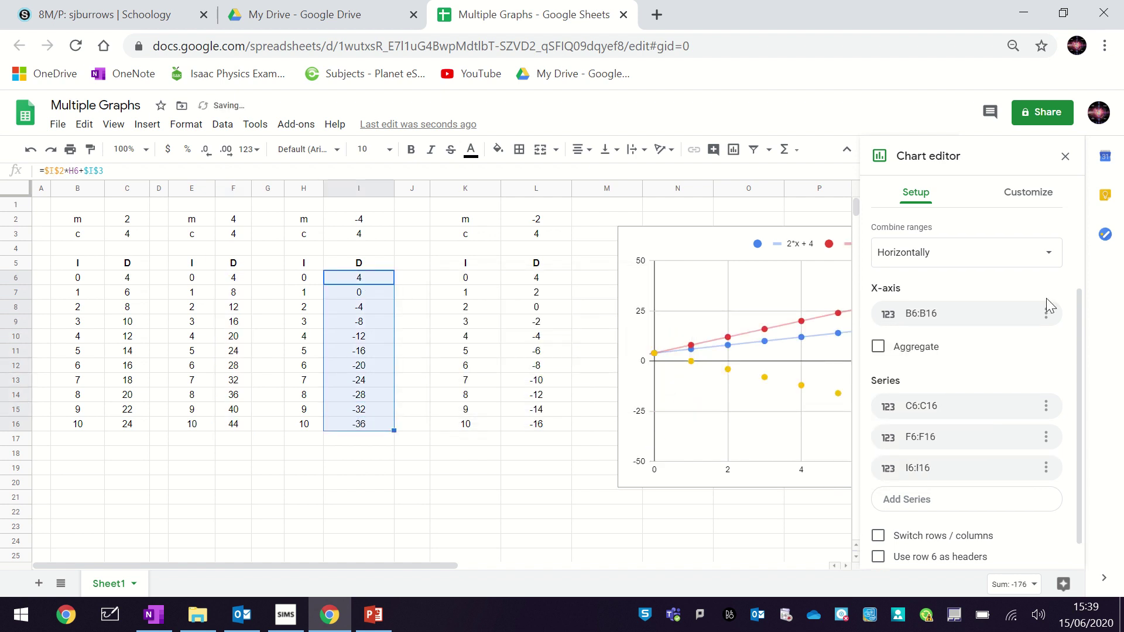
Step: Turn on trendlines for all series so I6:I16 is included, and set their label to Use Equation
click(1019, 197)
click(883, 326)
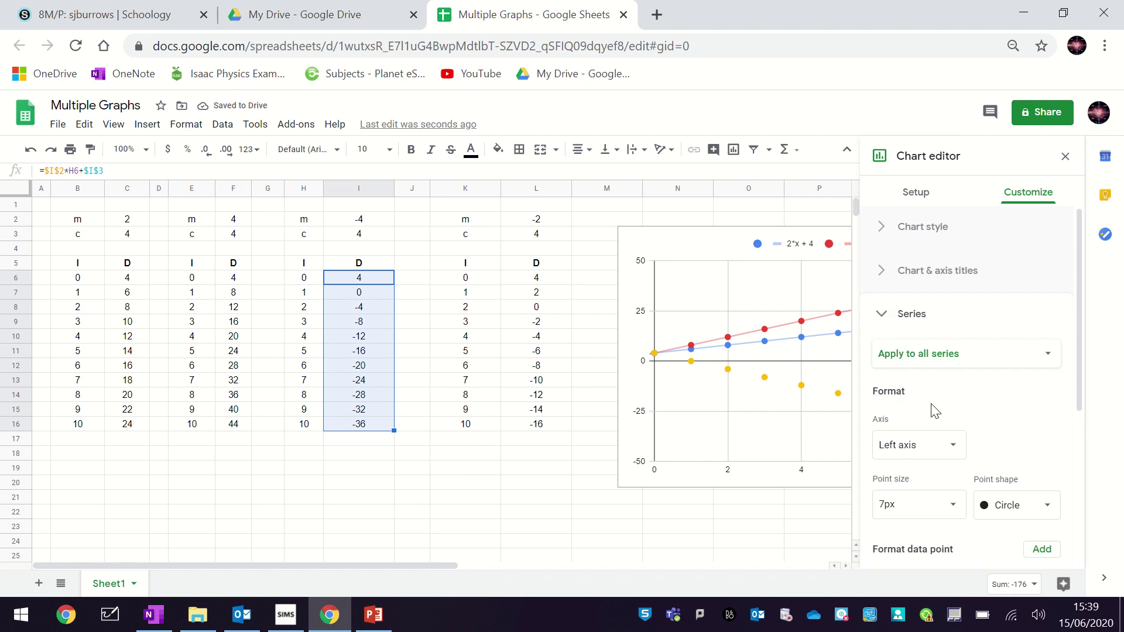
scroll(932, 412, down, 2)
click(879, 524)
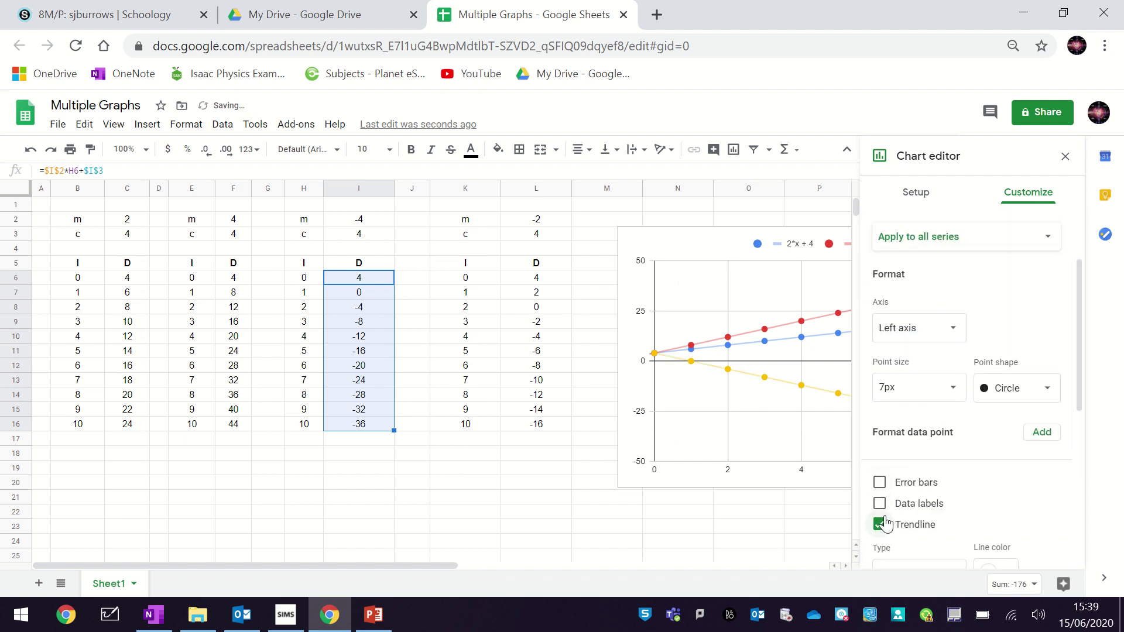
scroll(886, 520, down, 2)
scroll(896, 515, down, 2)
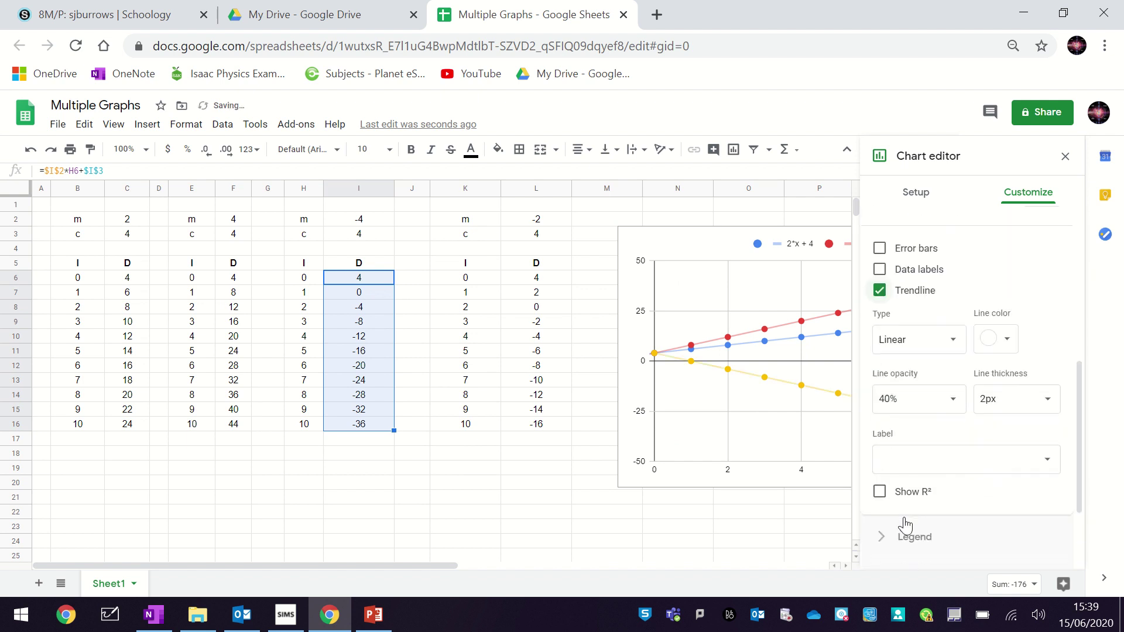
click(911, 462)
click(918, 502)
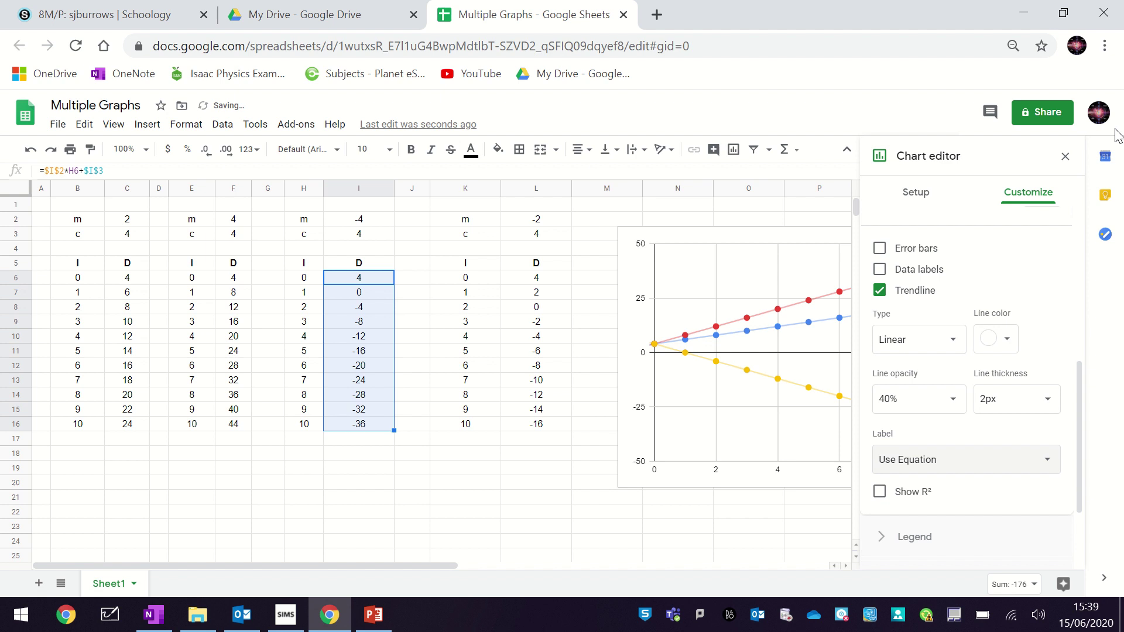
Step: Close the chart's settings and check the third table's m value and the c values in row 3 against the plotted lines
click(1066, 156)
click(603, 454)
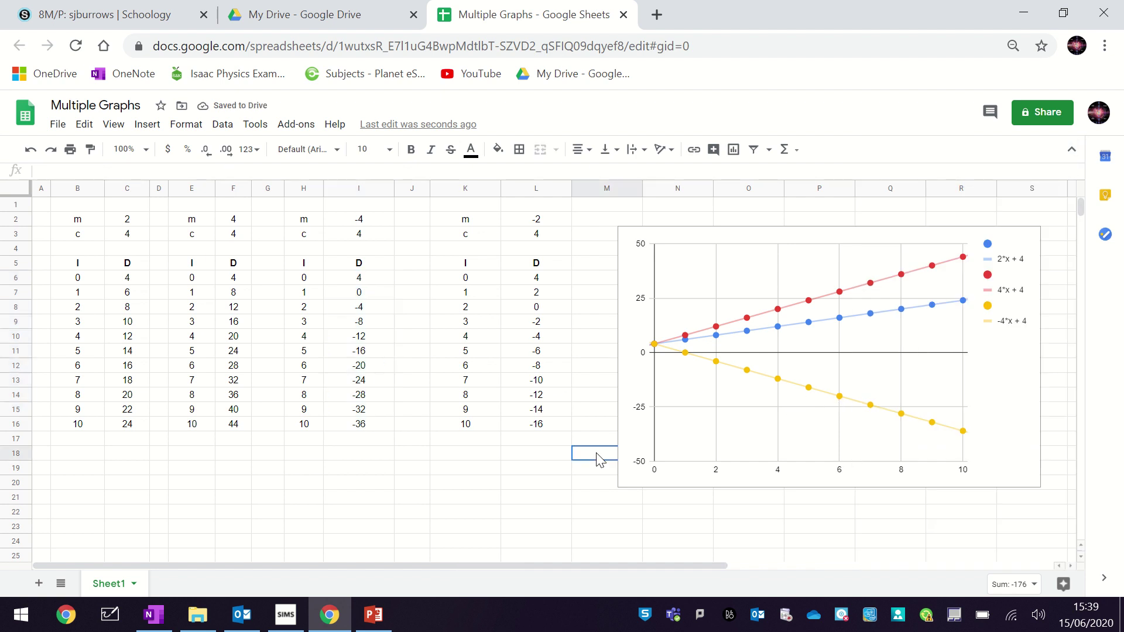
click(359, 223)
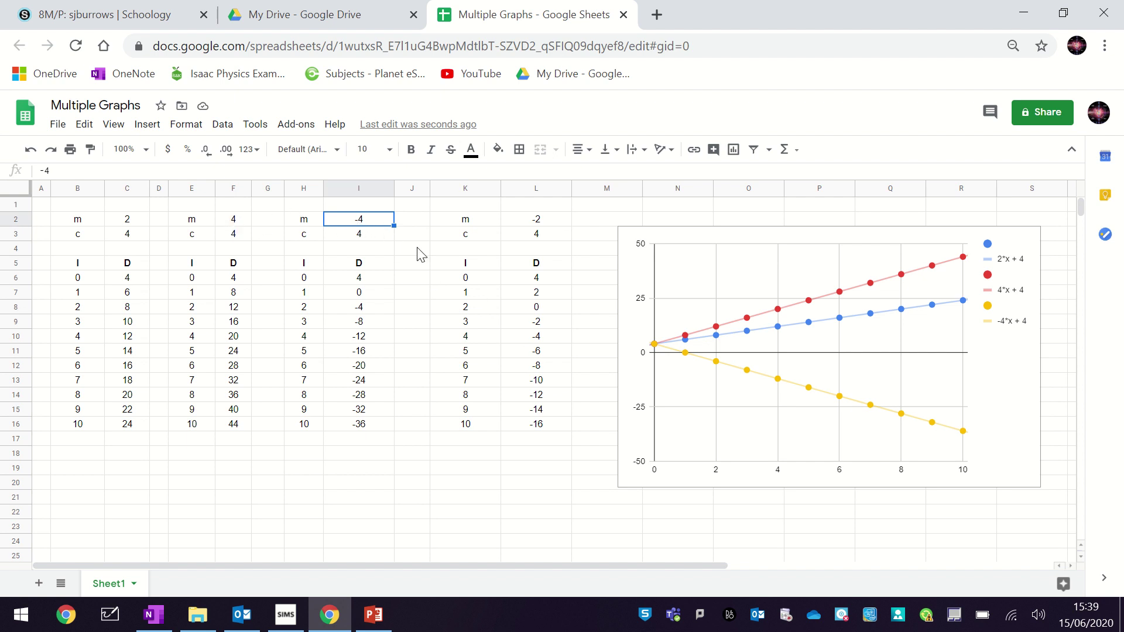
click(20, 237)
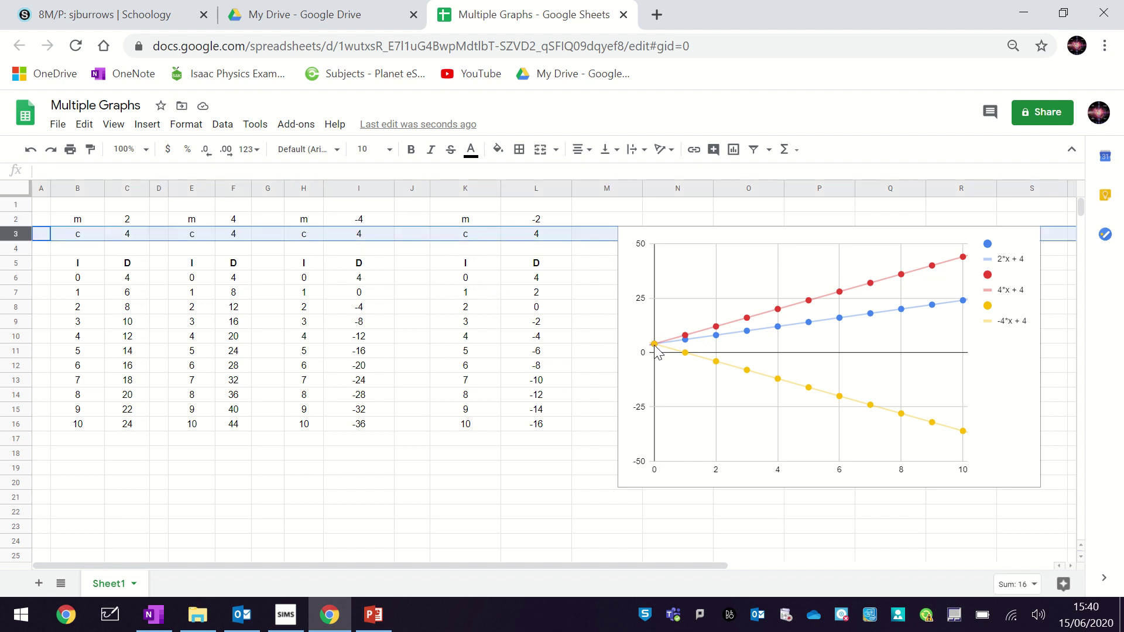
click(566, 341)
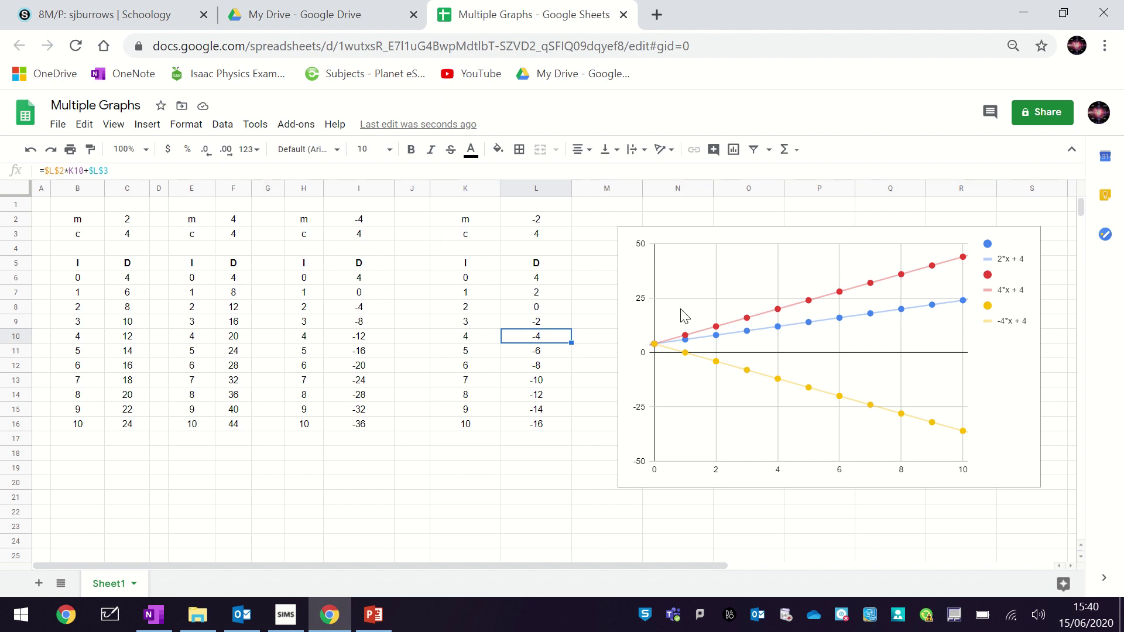
Step: Reopen the chart's settings and add the fourth table's D values, L6:L16, as another series
double_click(993, 362)
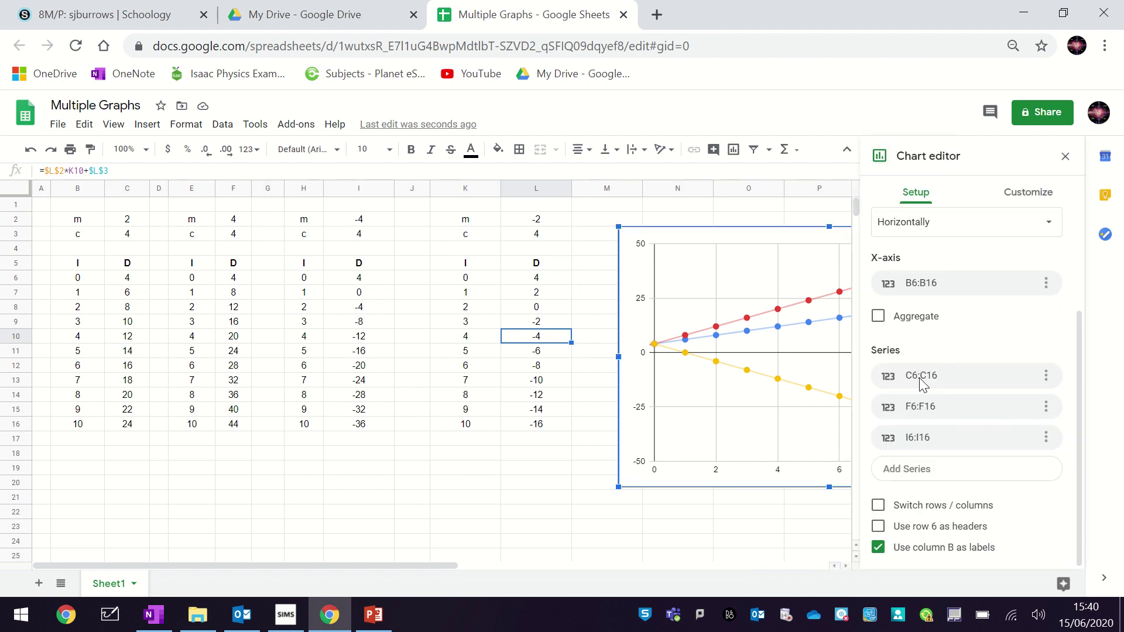
click(929, 475)
click(1012, 322)
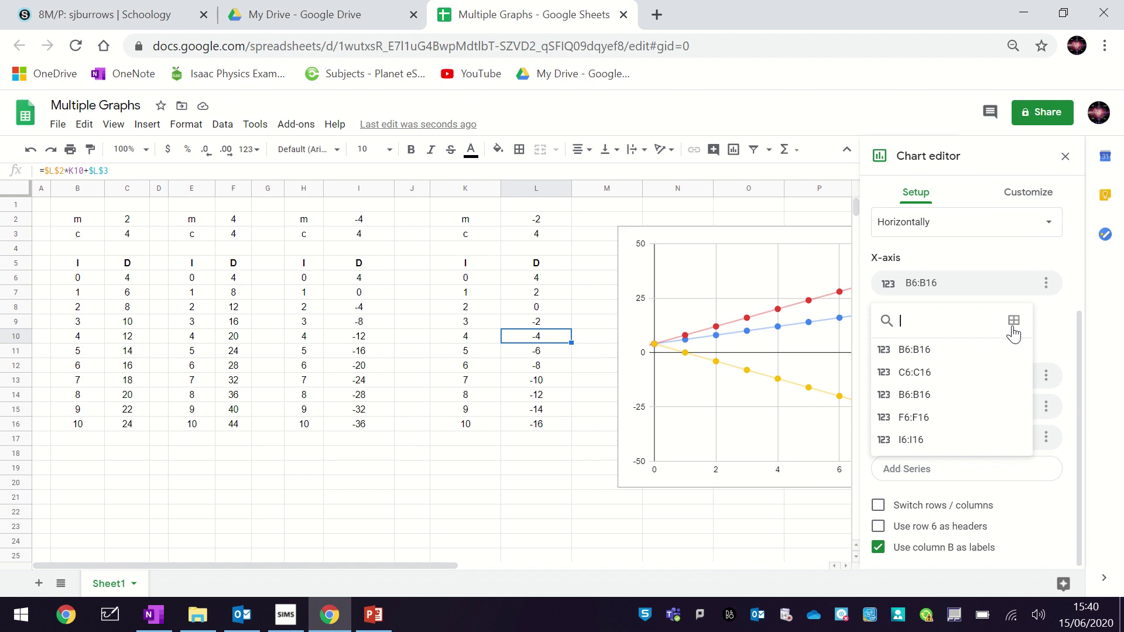
drag(554, 279, 335, 271)
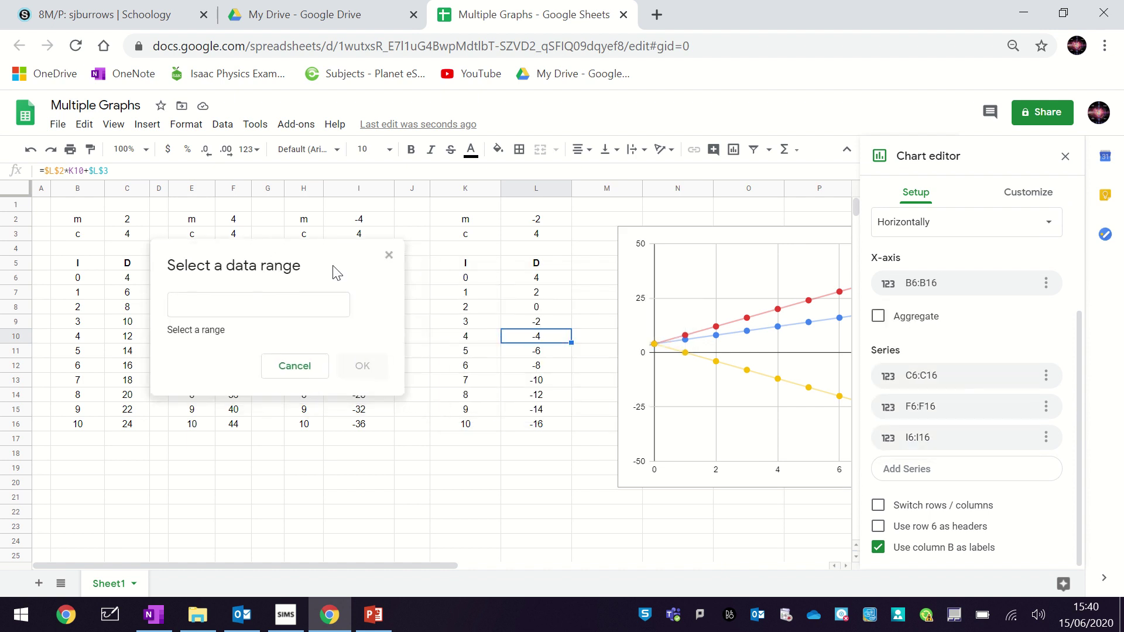
drag(525, 278, 538, 427)
click(363, 353)
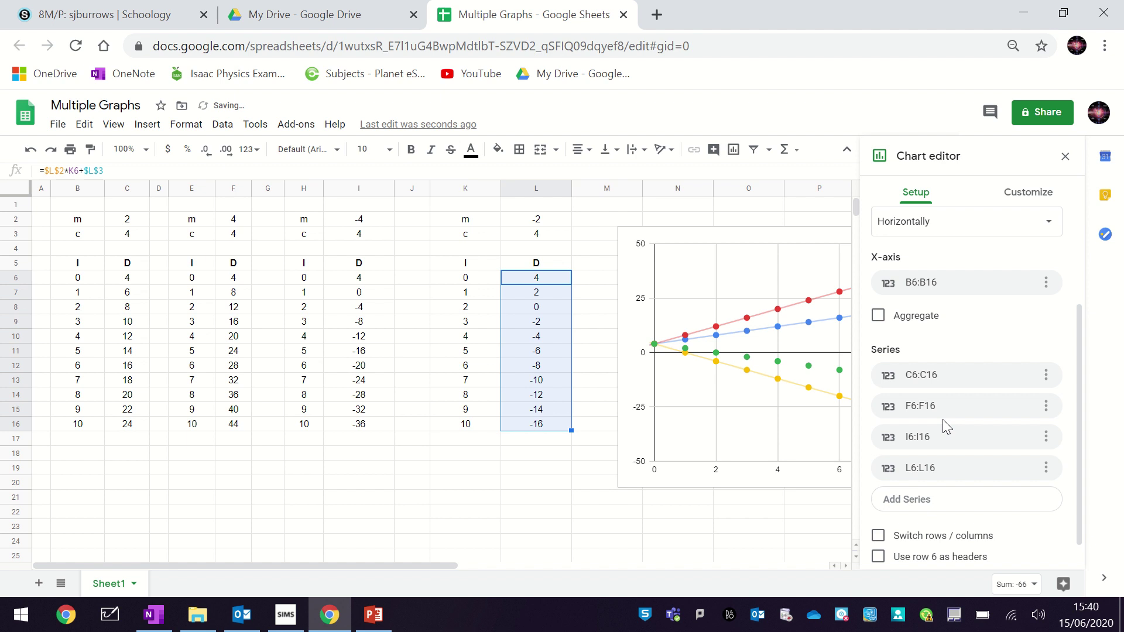
Step: Turn on trendlines for all series so L6:L16 is included, label them with Use Equation, and close the chart's settings
scroll(884, 432, down, 1)
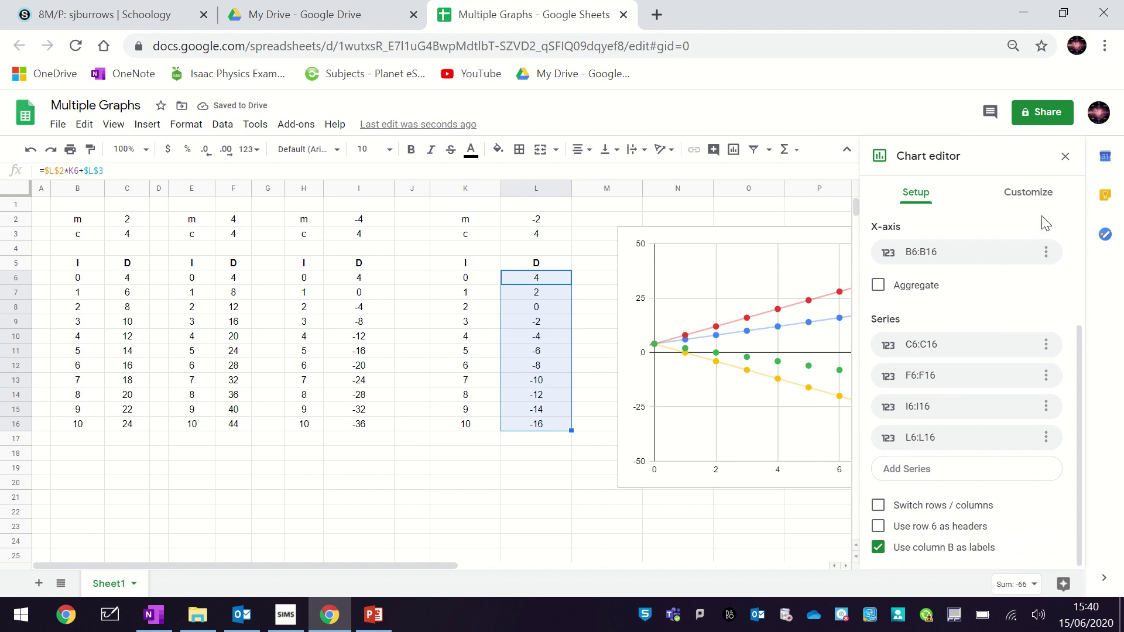
click(1029, 193)
click(891, 324)
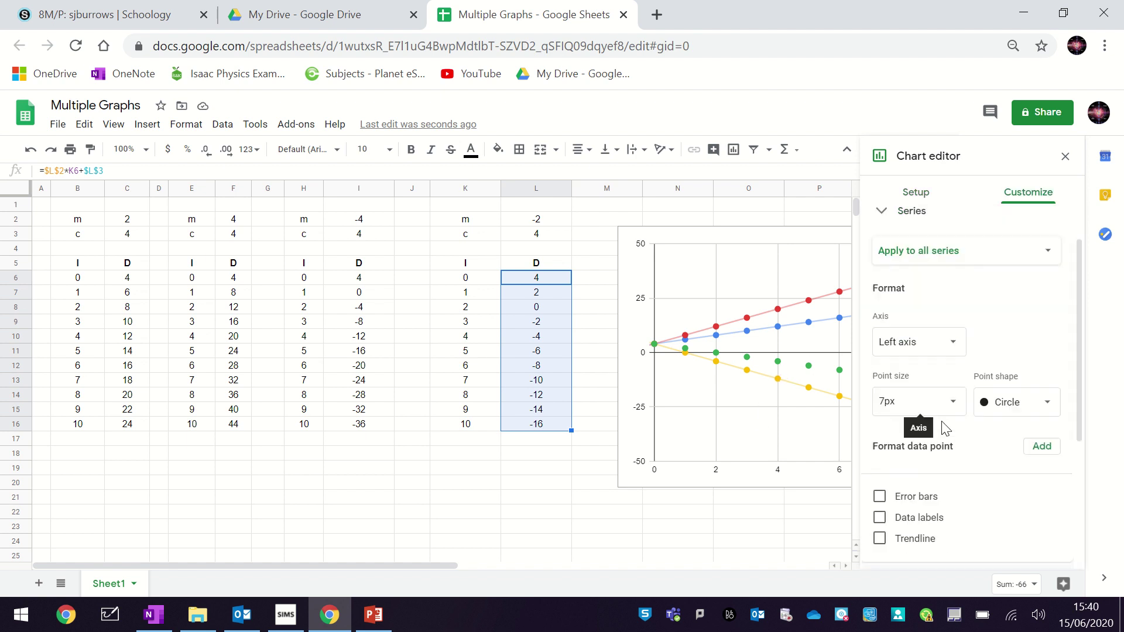
click(879, 525)
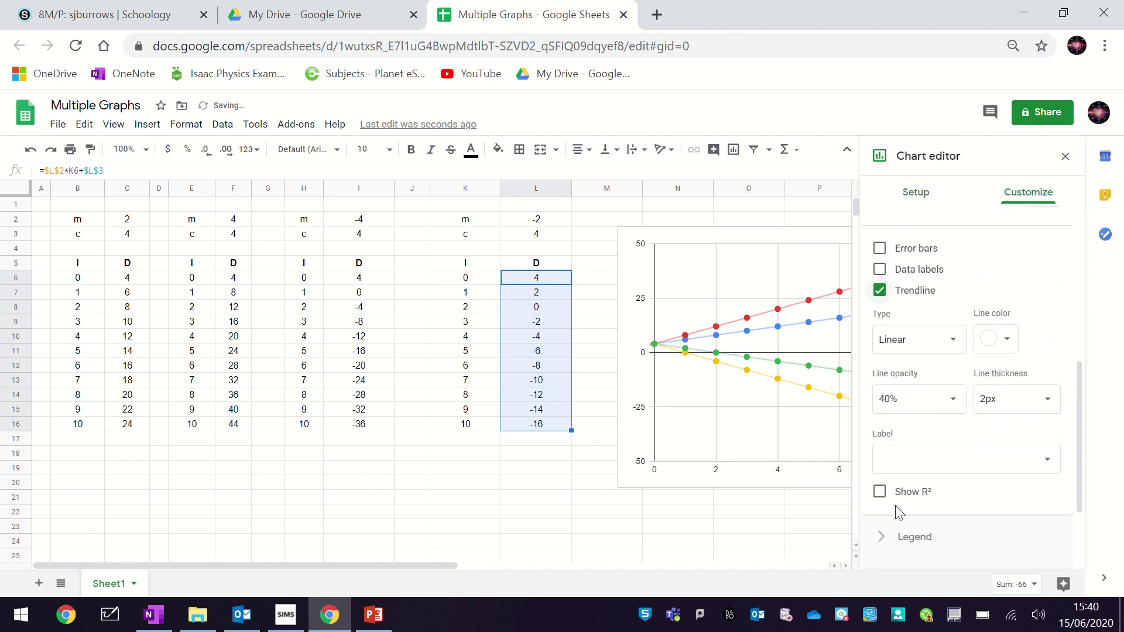
click(908, 469)
click(919, 499)
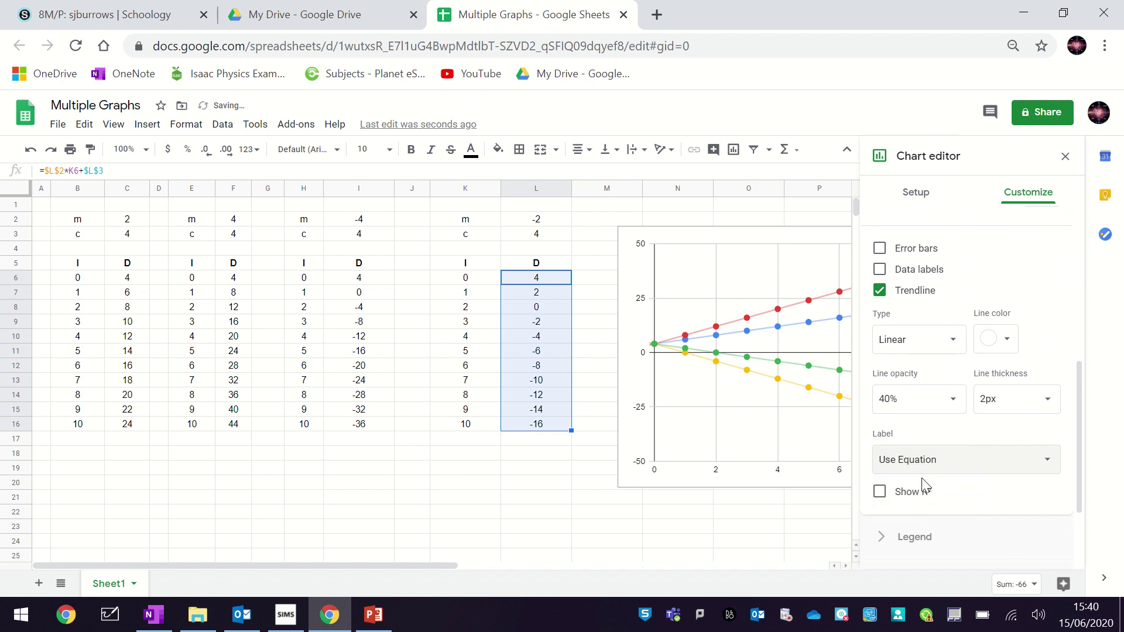
click(779, 515)
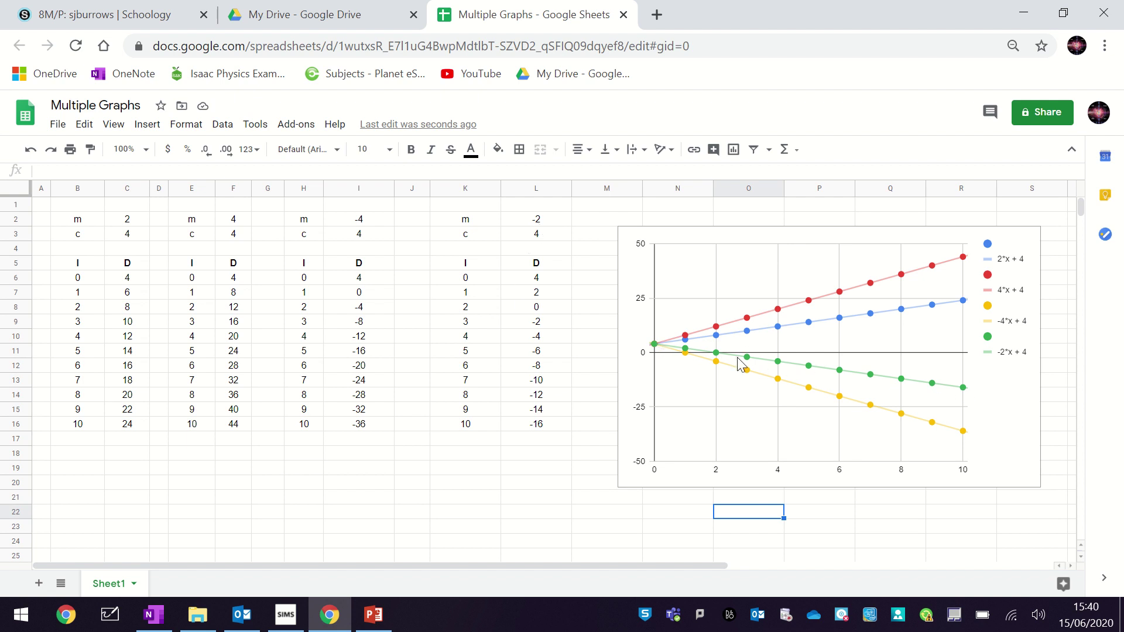
Step: Try 10 and 25 in turn as the first table's c value in C3 to test how its line responds
click(995, 352)
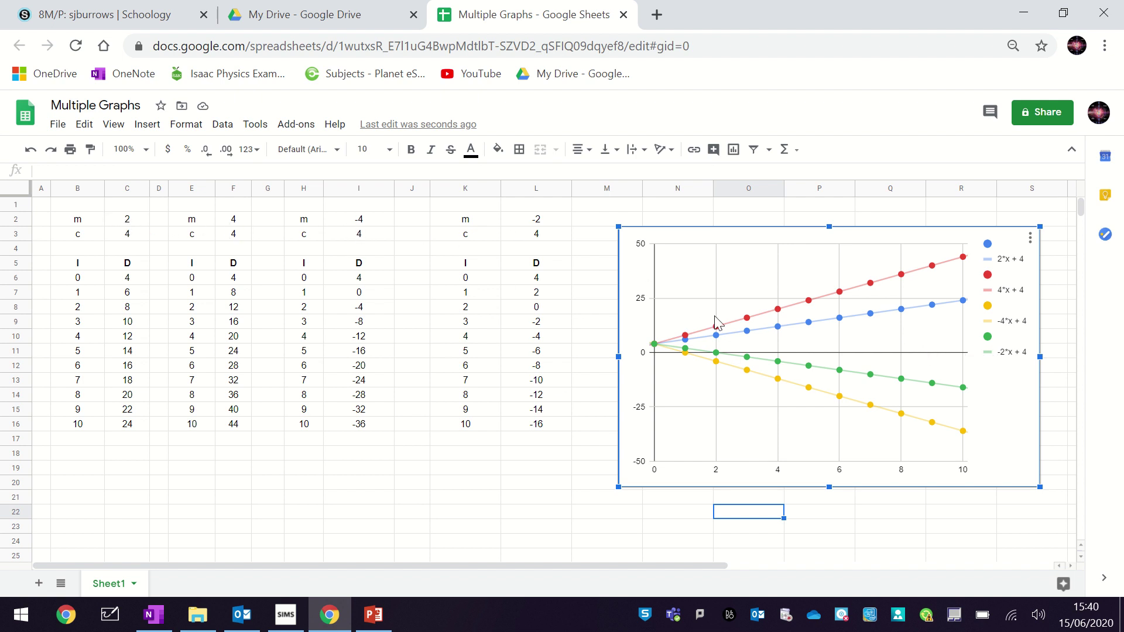
mouse_move(834, 375)
click(141, 234)
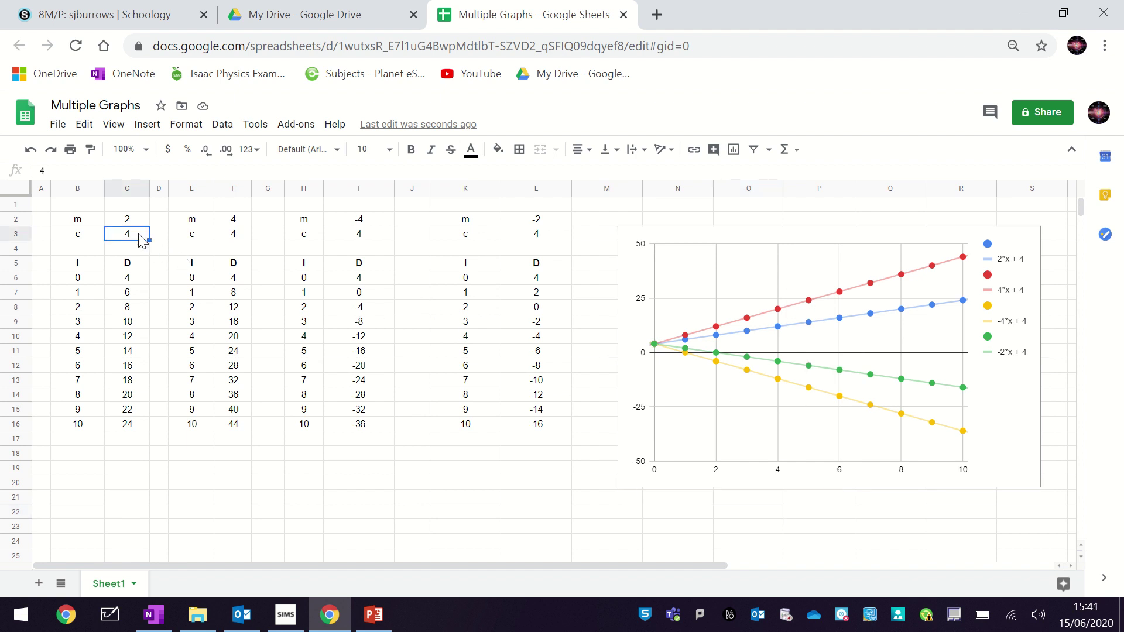
text(10)
key(Return)
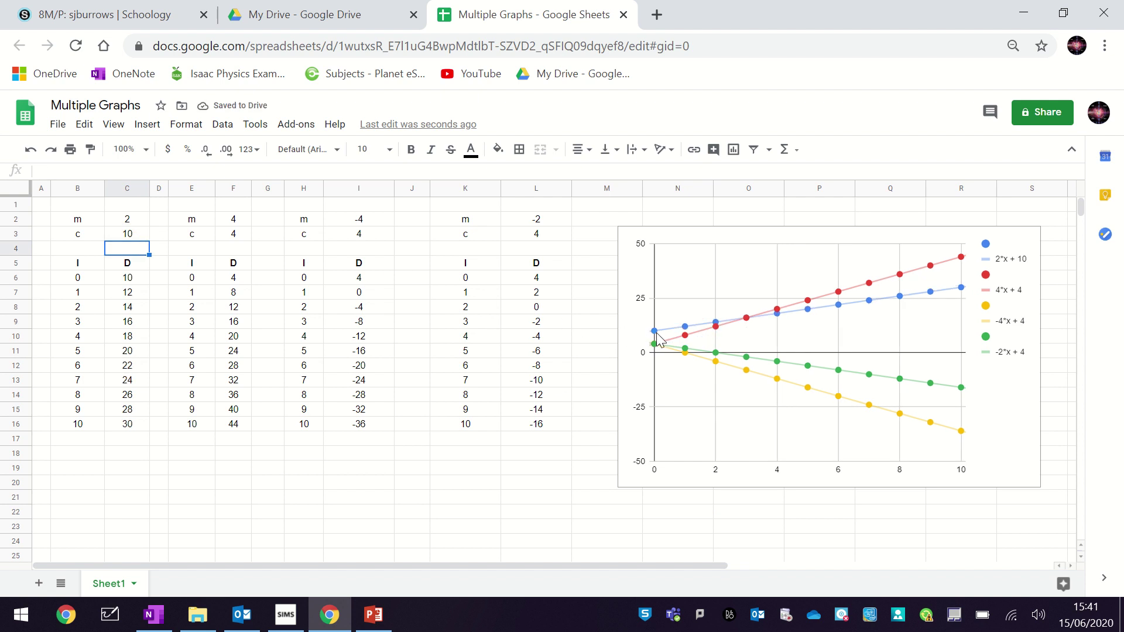
click(130, 234)
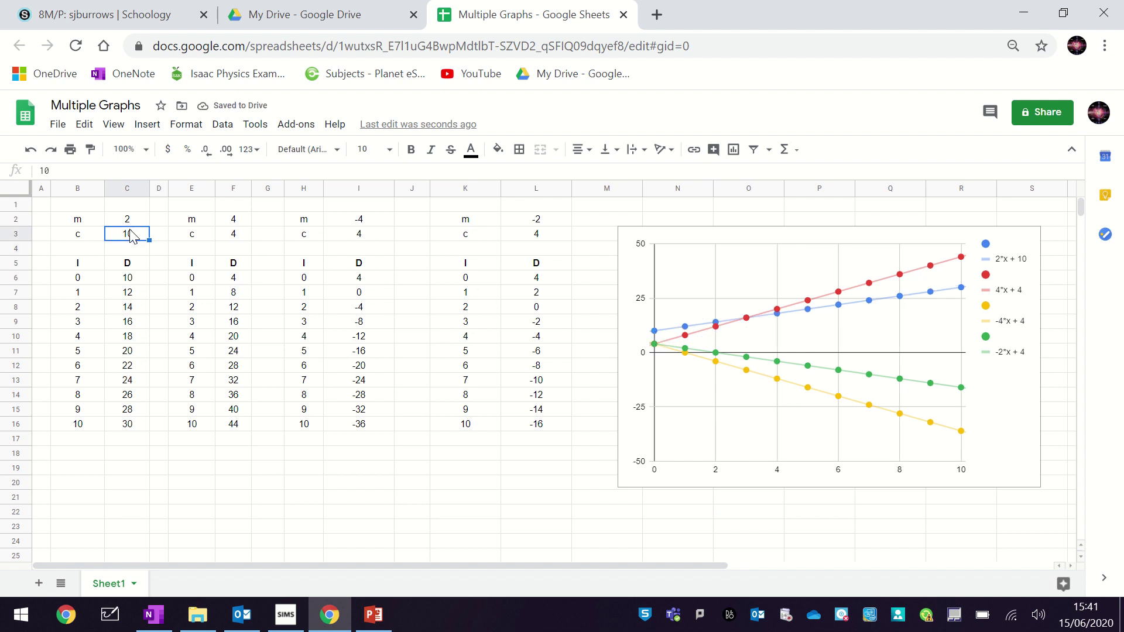
text(25)
click(232, 470)
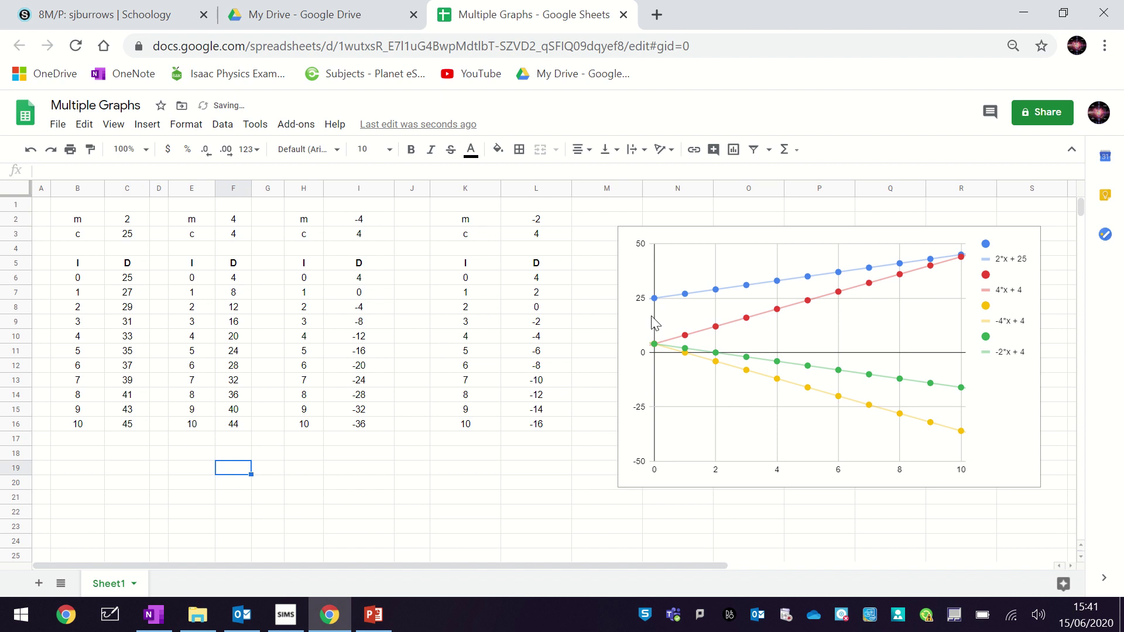
Step: Try -10 as the first table's c value in C3, and set it back to 4
click(141, 239)
text(-10)
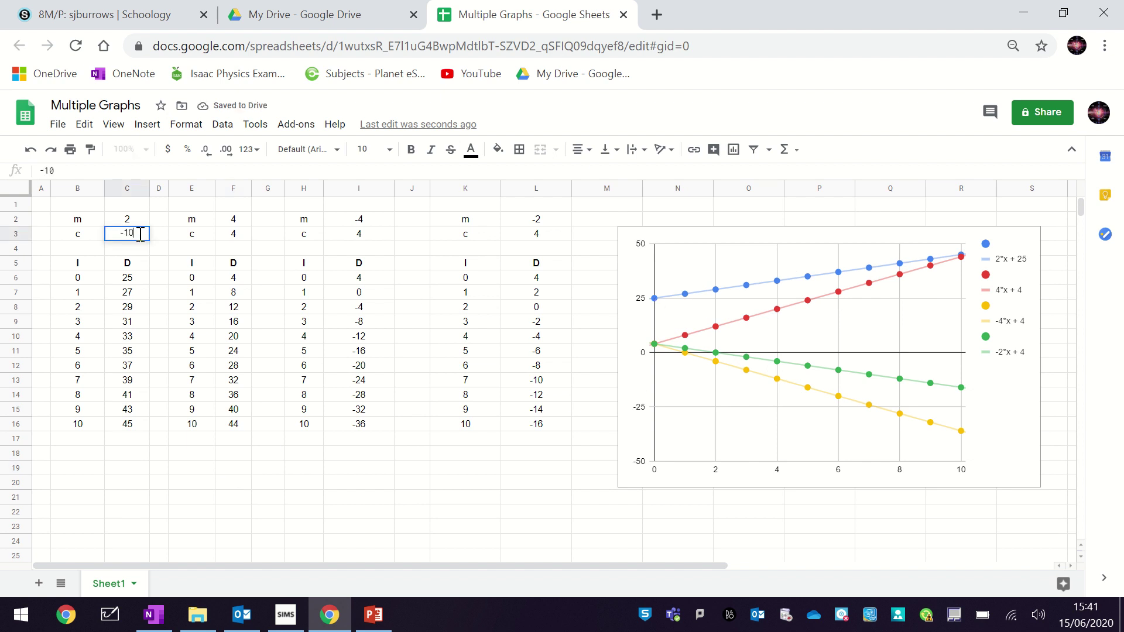
key(Return)
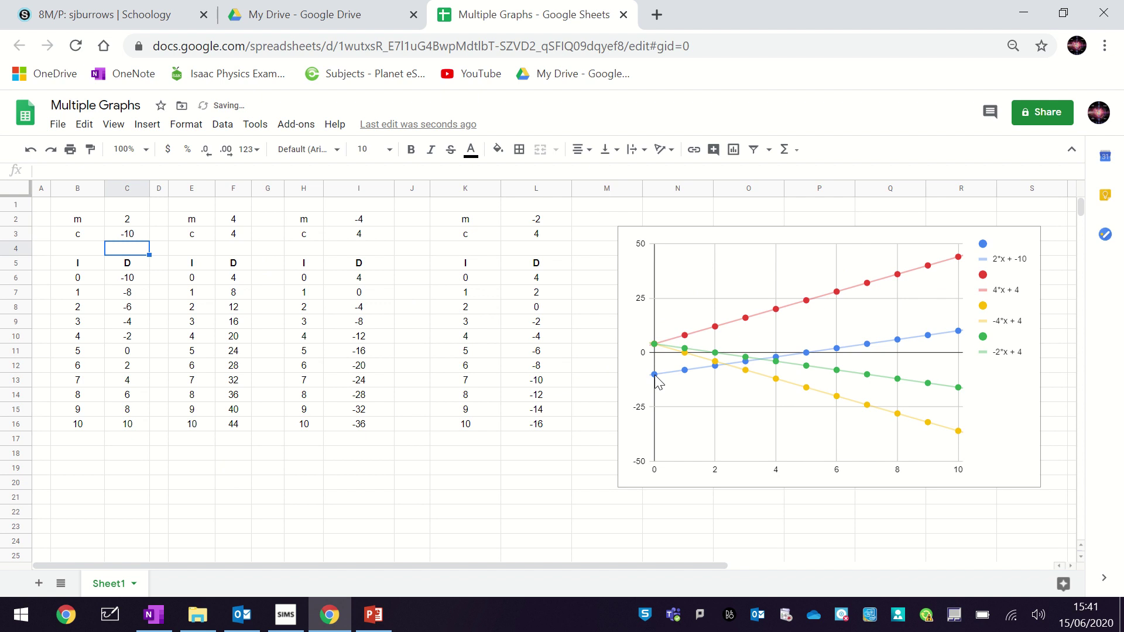
click(136, 236)
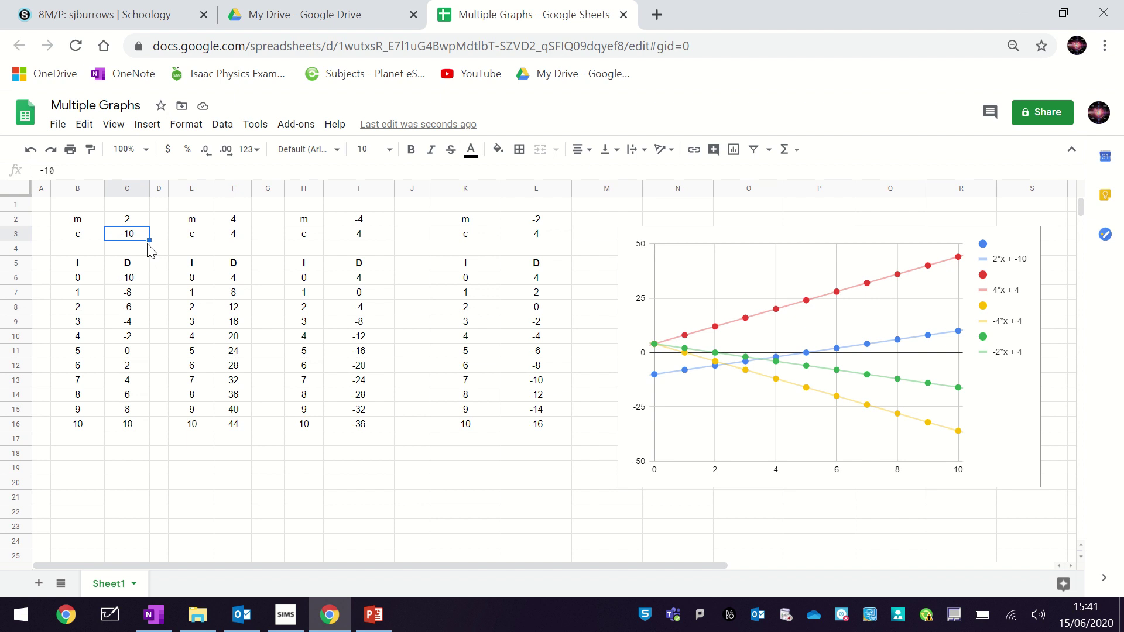
text(4)
click(280, 459)
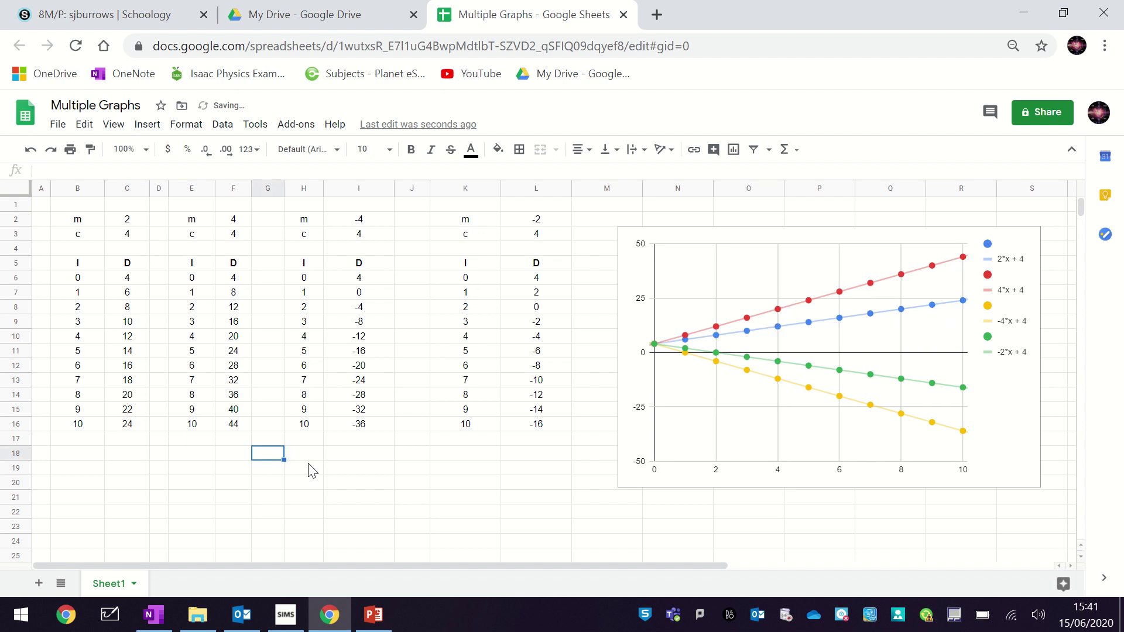
Step: Try 10 as the first table's m value in C2, and replace it with 1
click(131, 224)
text(10)
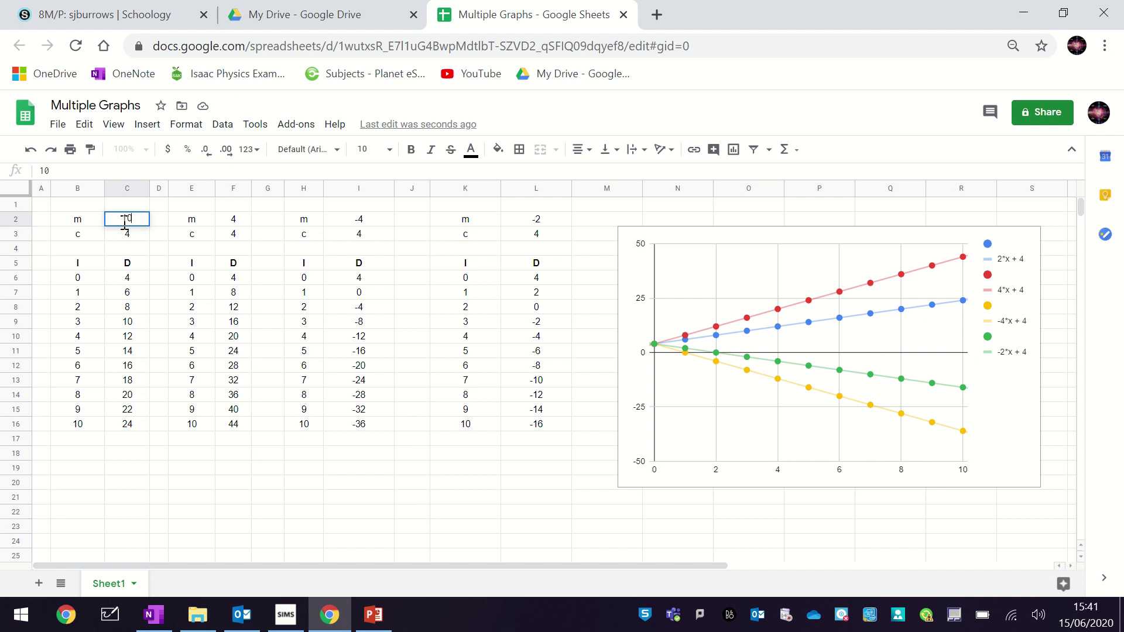
key(Return)
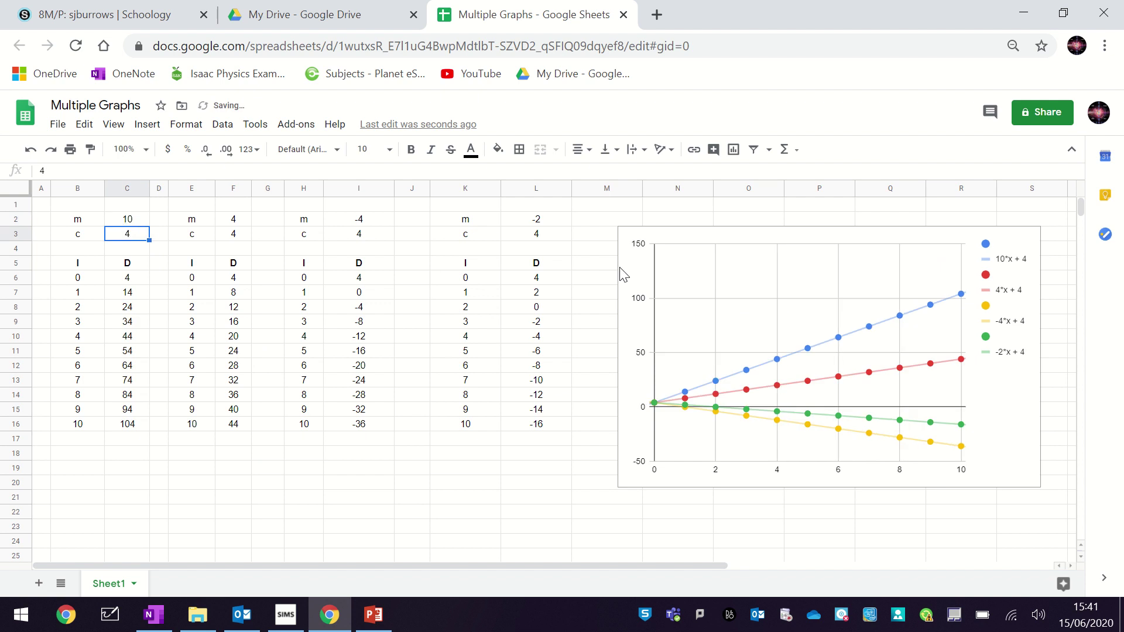
click(127, 224)
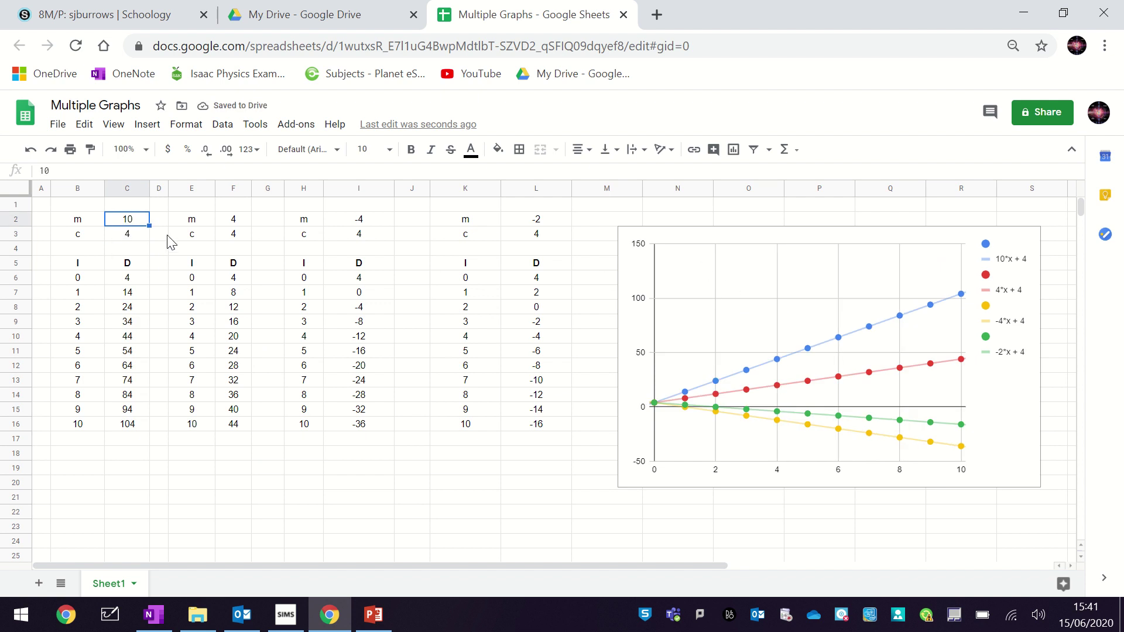
text(1)
click(198, 466)
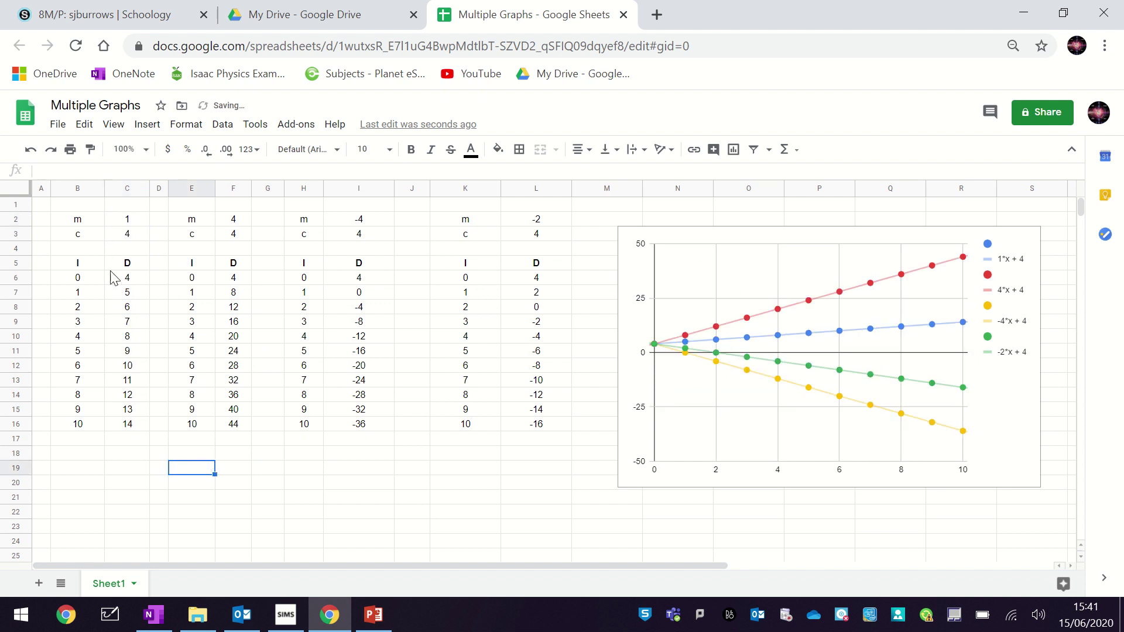
Step: Try 0.1 as the first table's m value in C2, and set it back to 1
click(128, 219)
text(0.)
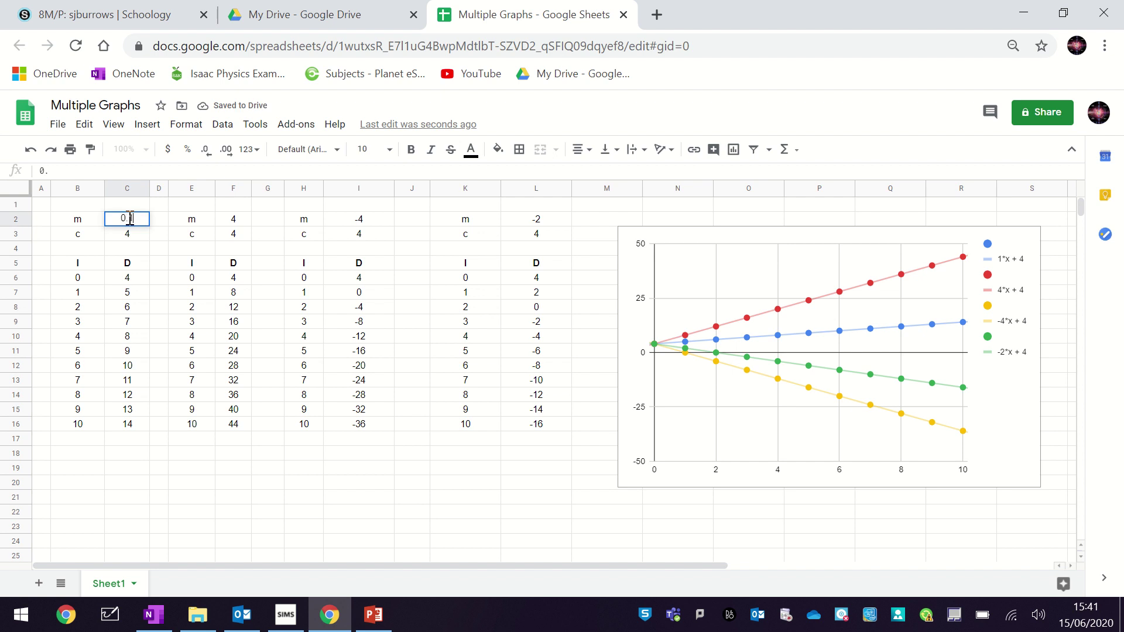
text(1)
key(Return)
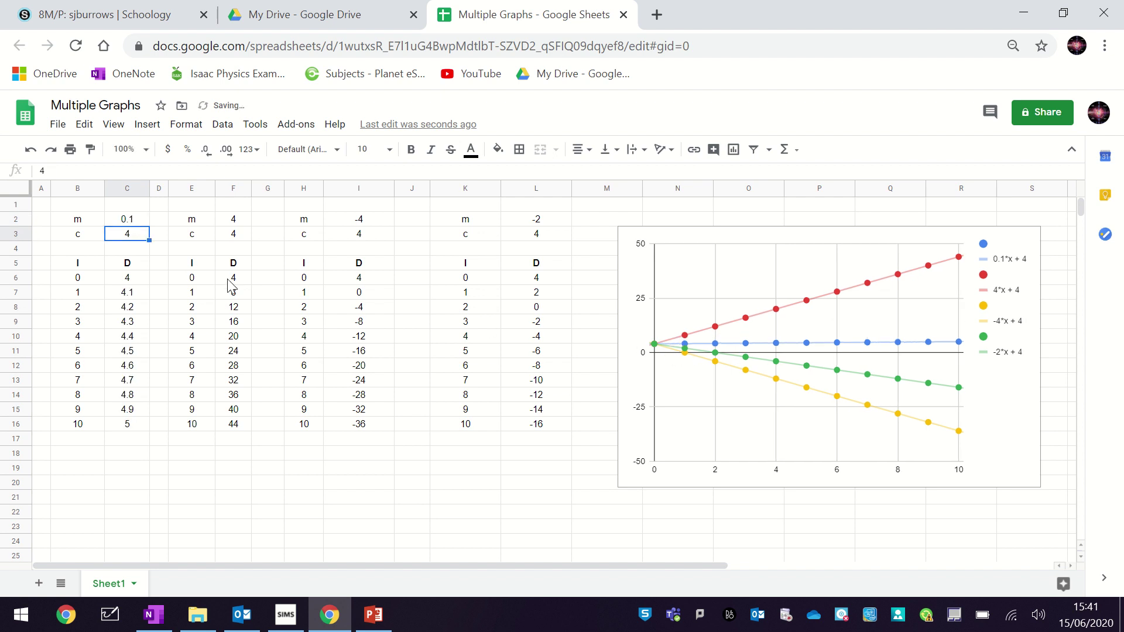
click(148, 224)
text(1)
key(Return)
click(131, 225)
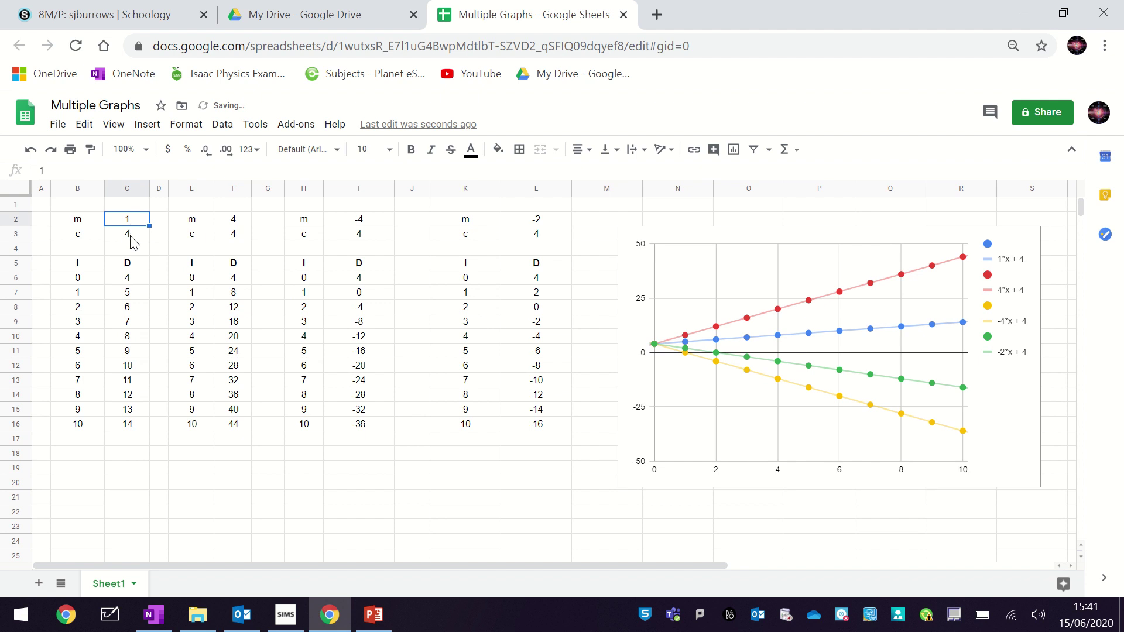
click(131, 234)
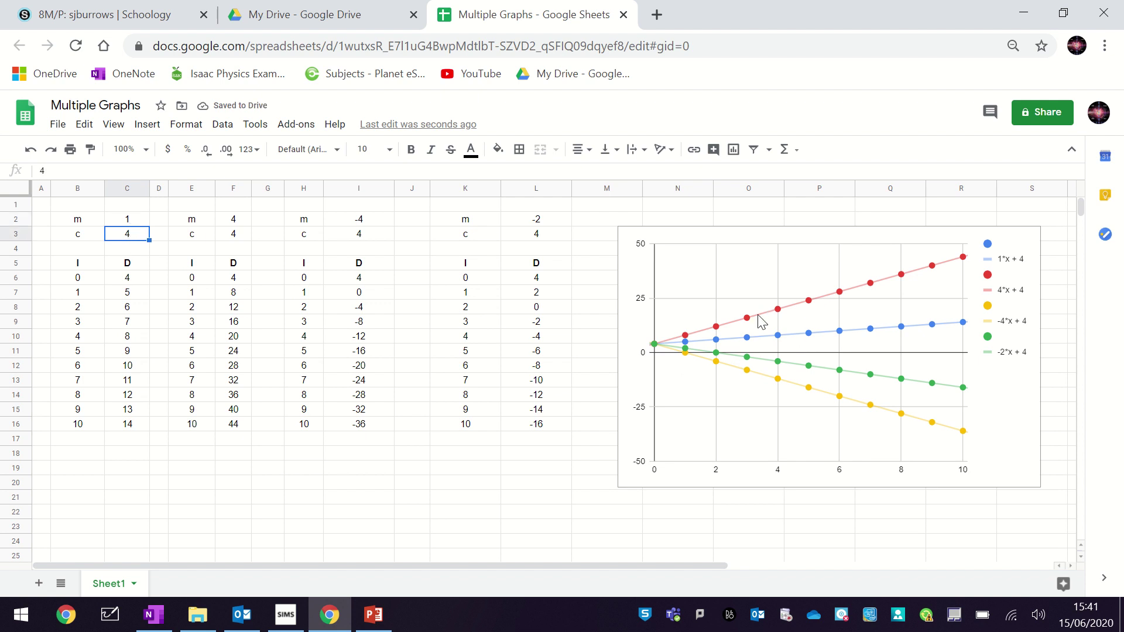